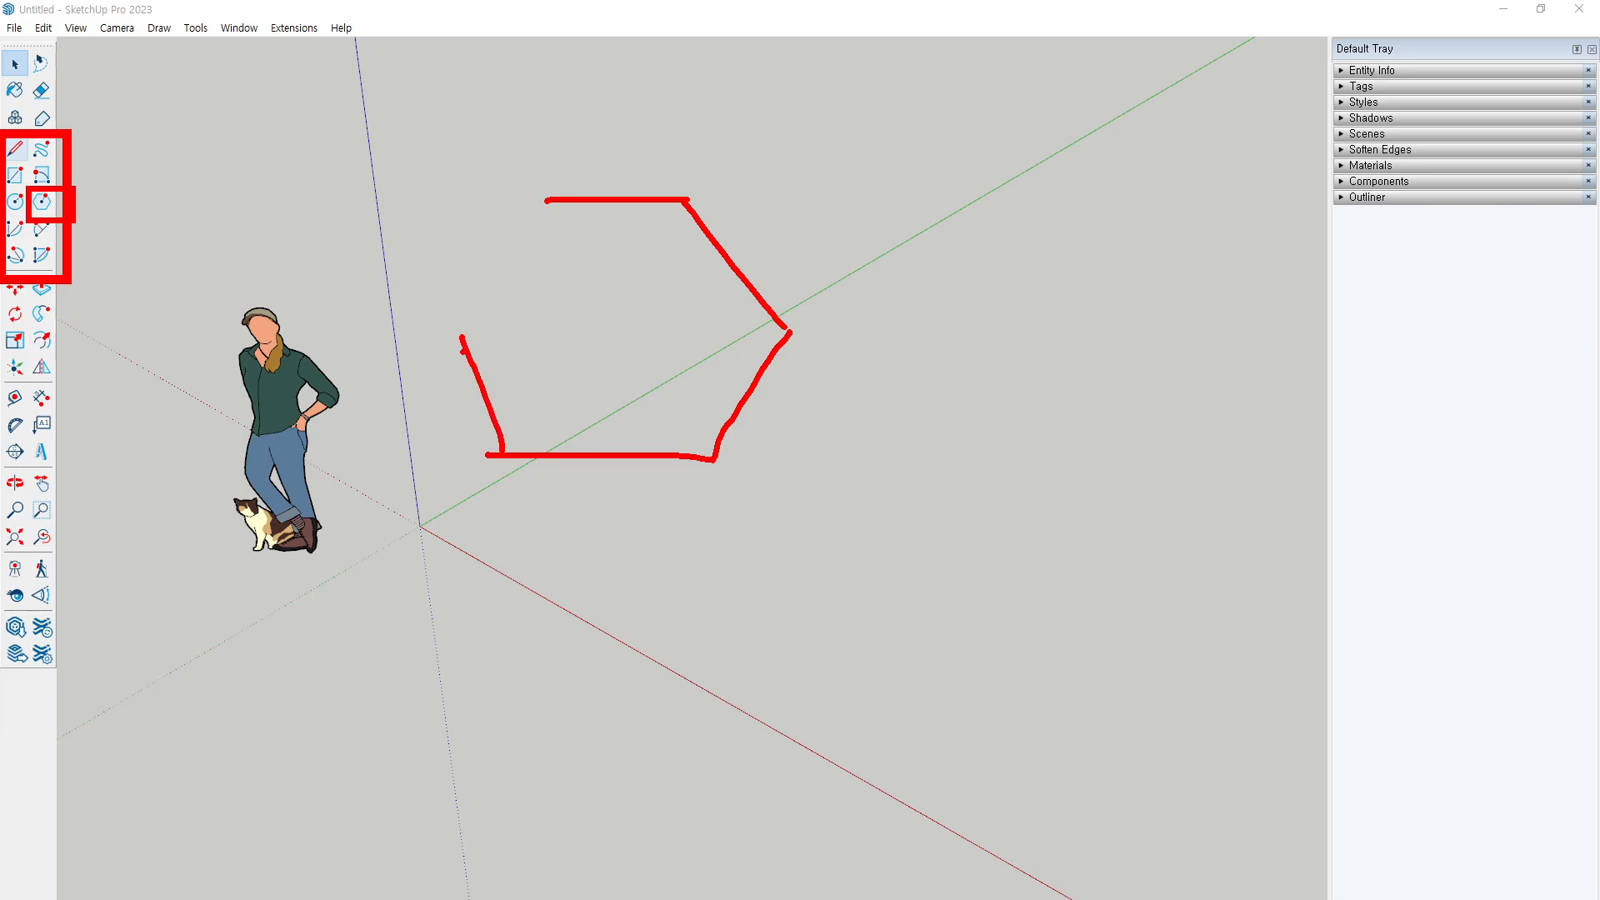
drag(609, 323, 607, 325)
mouse_move(611, 328)
mouse_down()
mouse_move(659, 277)
mouse_move(681, 215)
mouse_move(655, 230)
mouse_up()
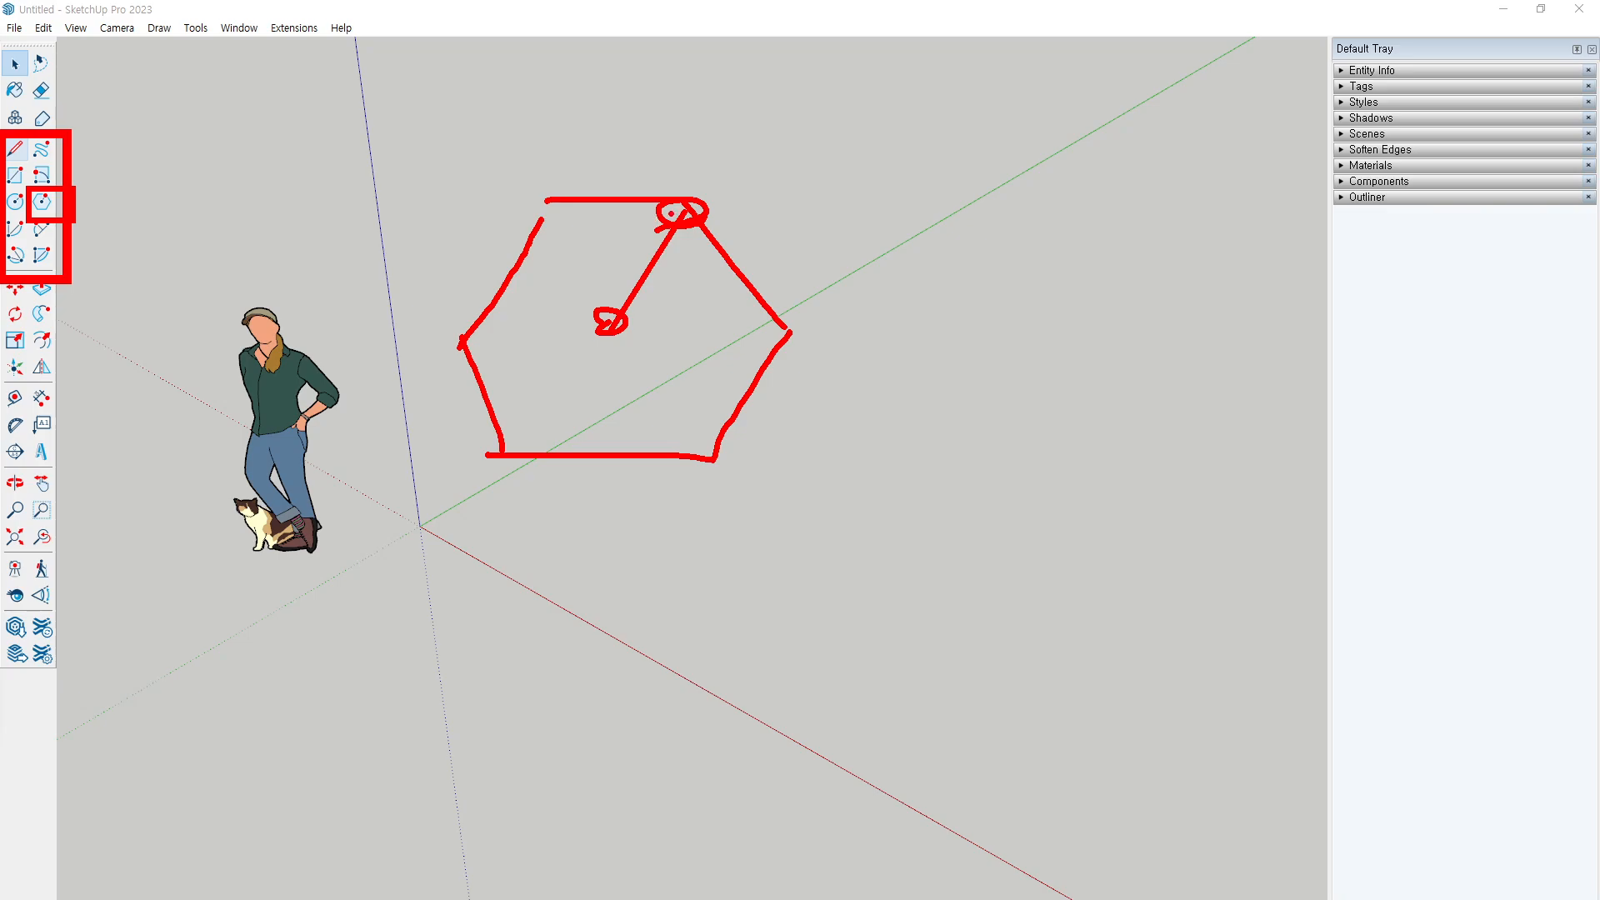
mouse_move(581, 295)
mouse_down()
mouse_move(612, 326)
mouse_move(679, 225)
mouse_move(705, 218)
mouse_move(660, 191)
mouse_up()
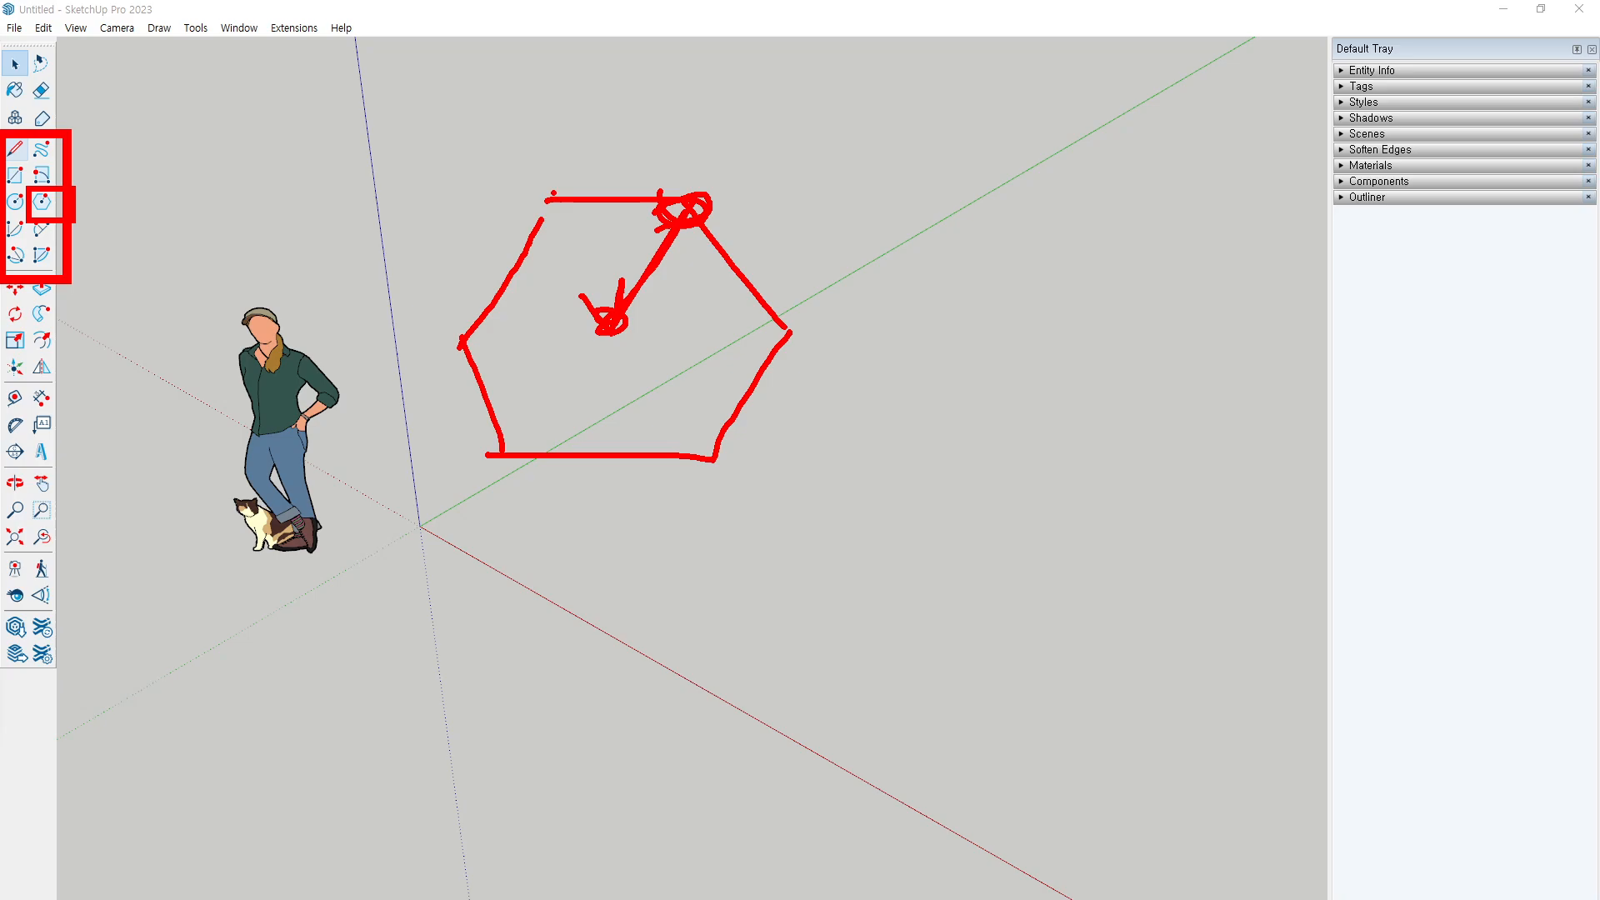
drag(547, 192, 692, 189)
drag(544, 191, 455, 332)
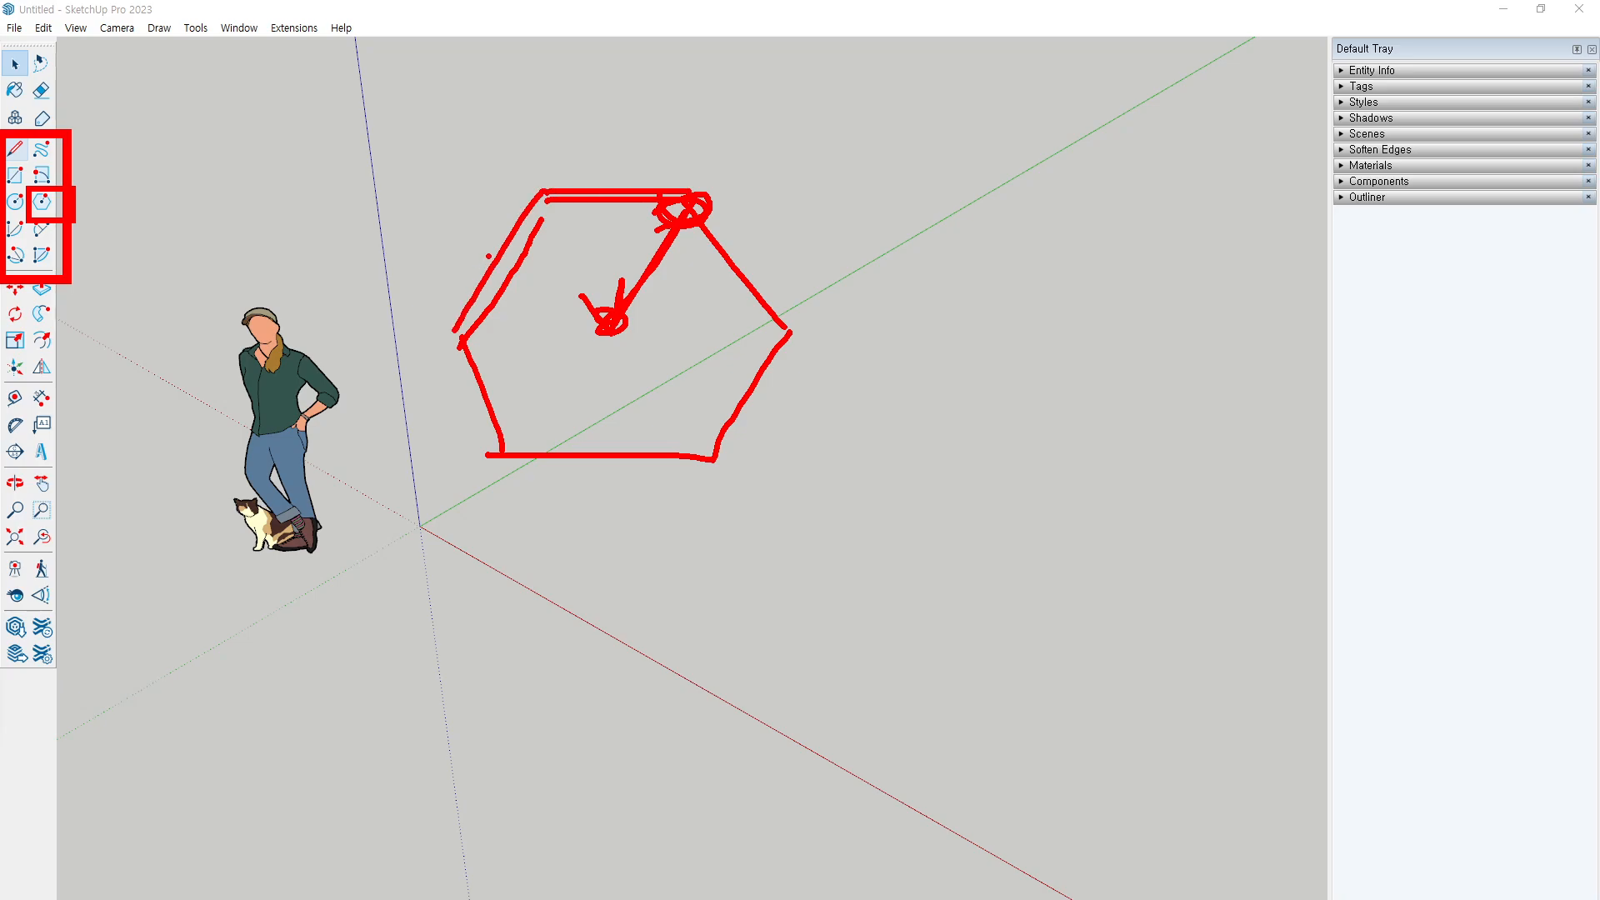
drag(408, 181, 463, 220)
drag(466, 204, 442, 235)
drag(612, 94, 611, 158)
drag(595, 157, 618, 178)
drag(790, 210, 727, 256)
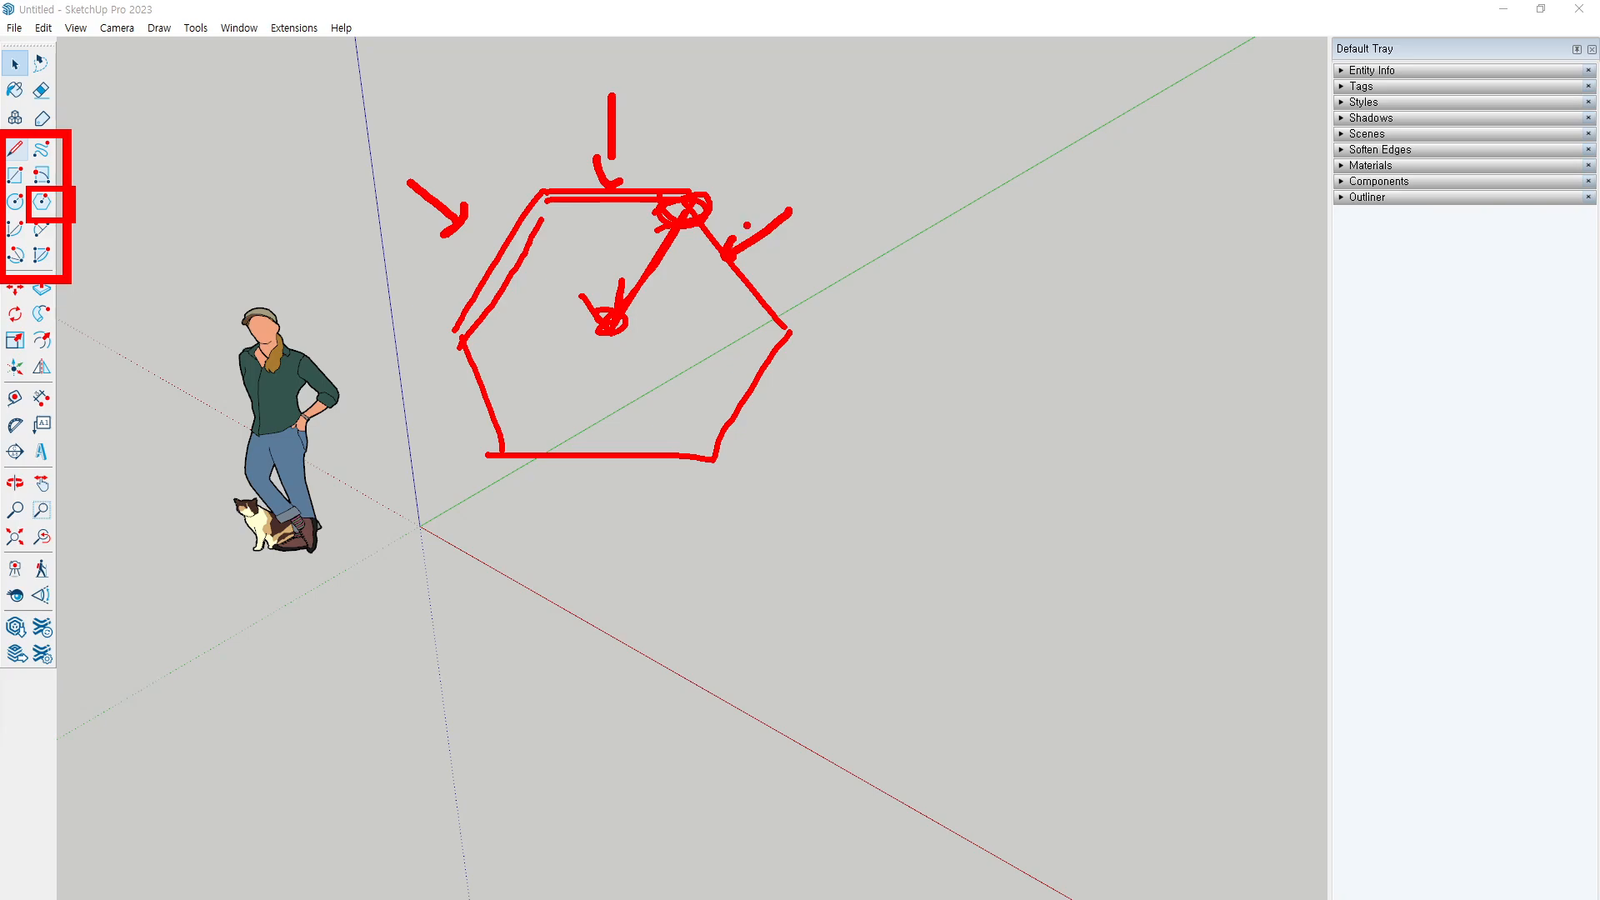
key(Escape)
key(ctrl+2)
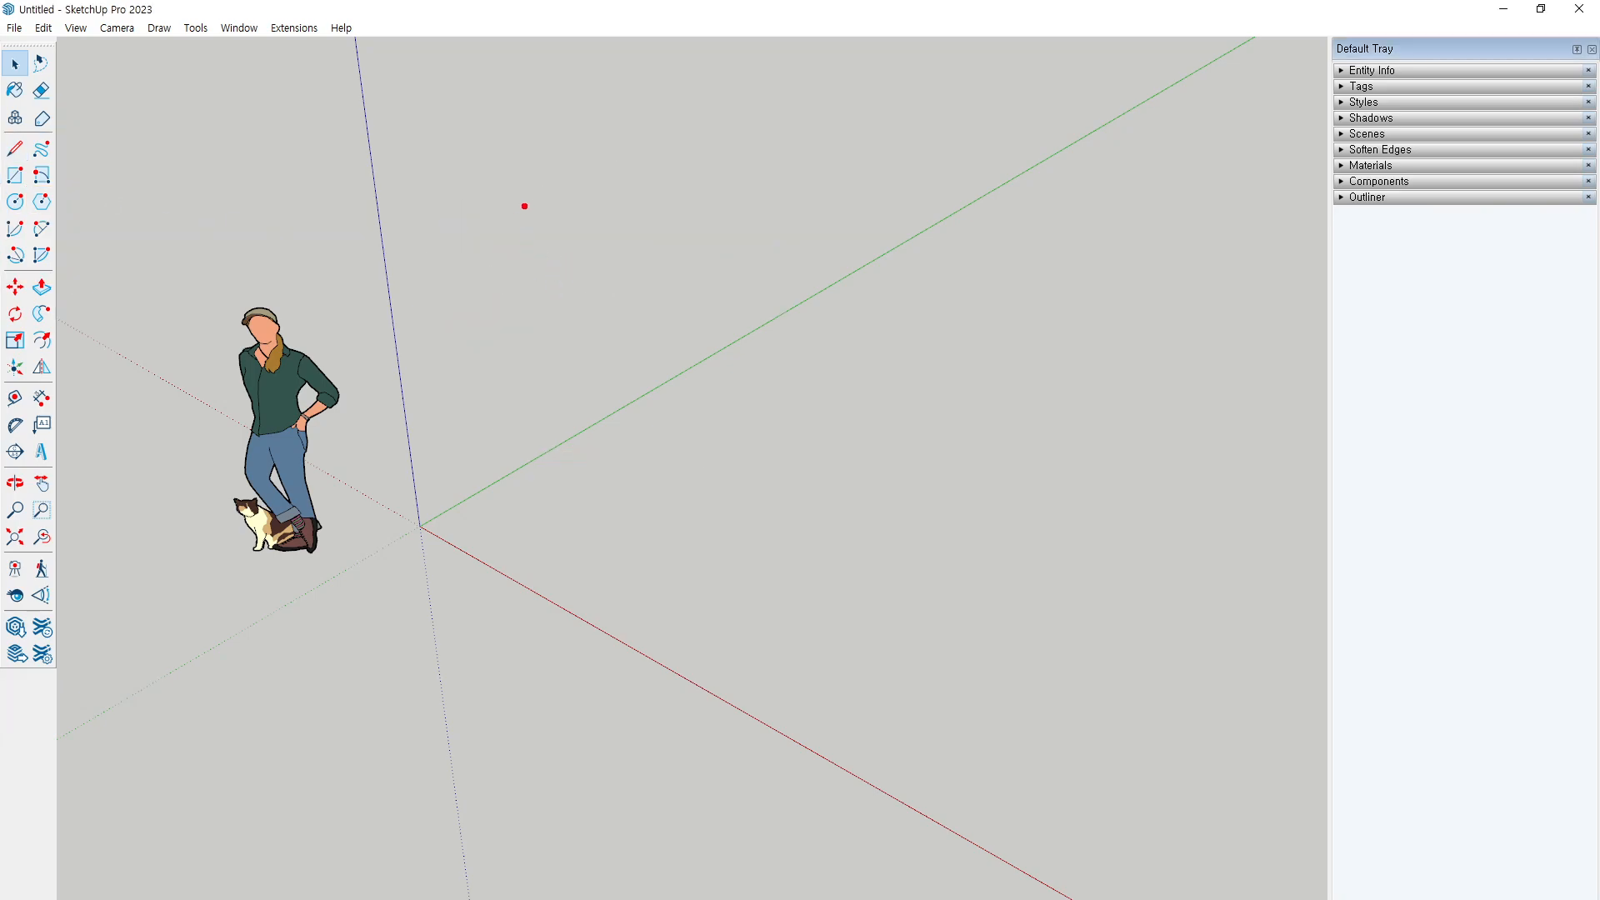
mouse_move(496, 140)
mouse_down()
mouse_move(509, 195)
mouse_move(585, 151)
mouse_move(611, 223)
mouse_up()
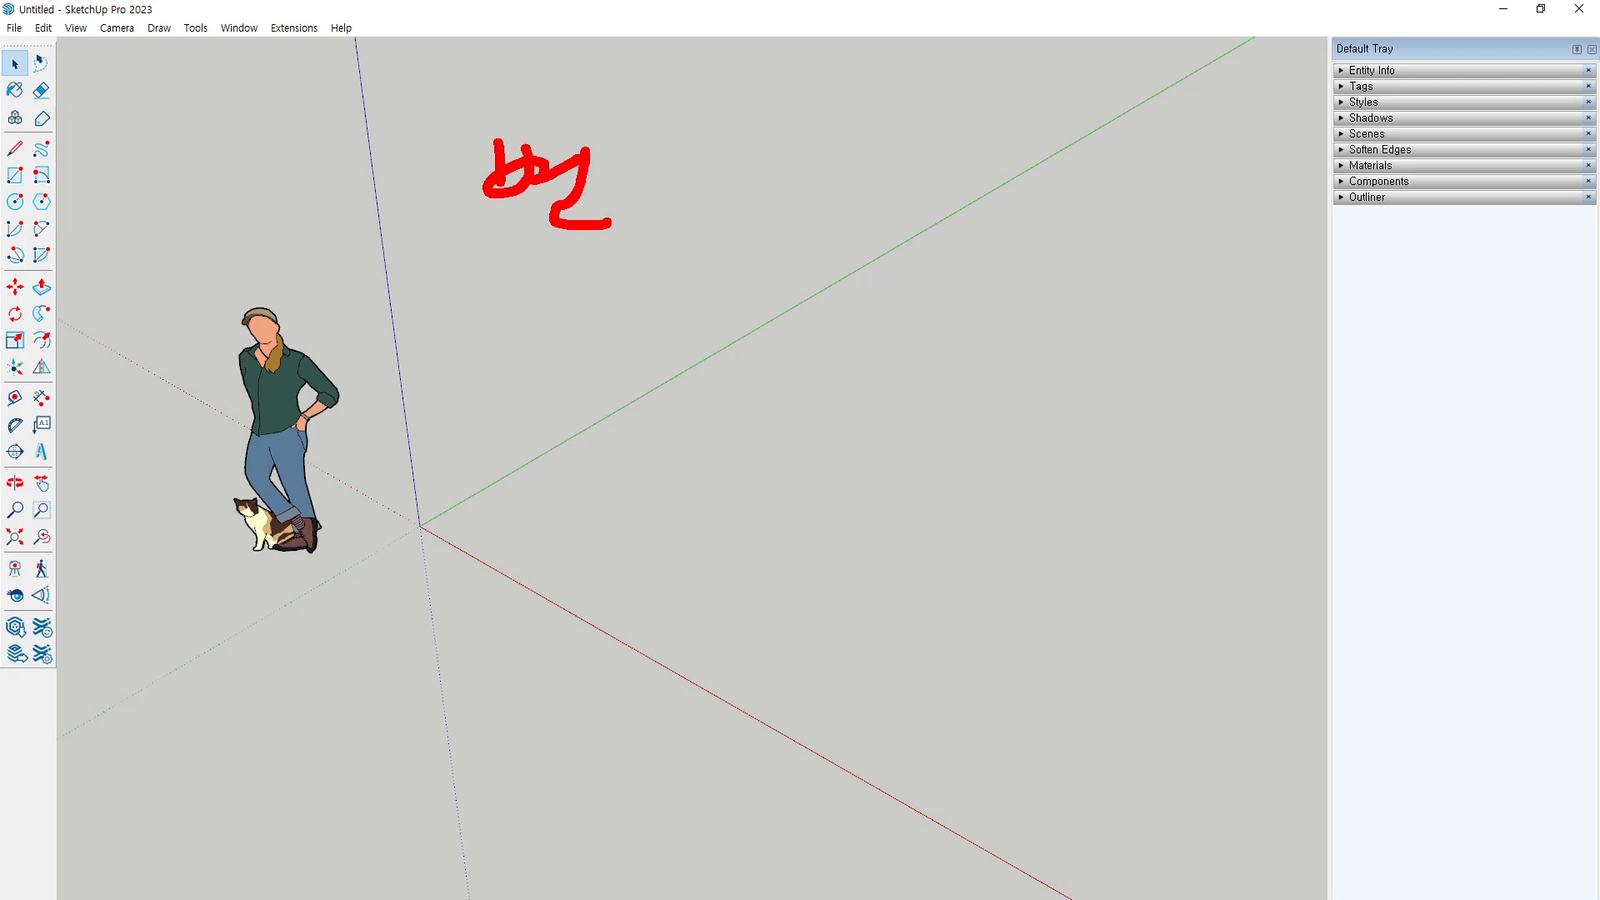
mouse_move(675, 150)
mouse_down()
mouse_move(699, 198)
mouse_move(748, 218)
mouse_up()
drag(766, 177, 776, 215)
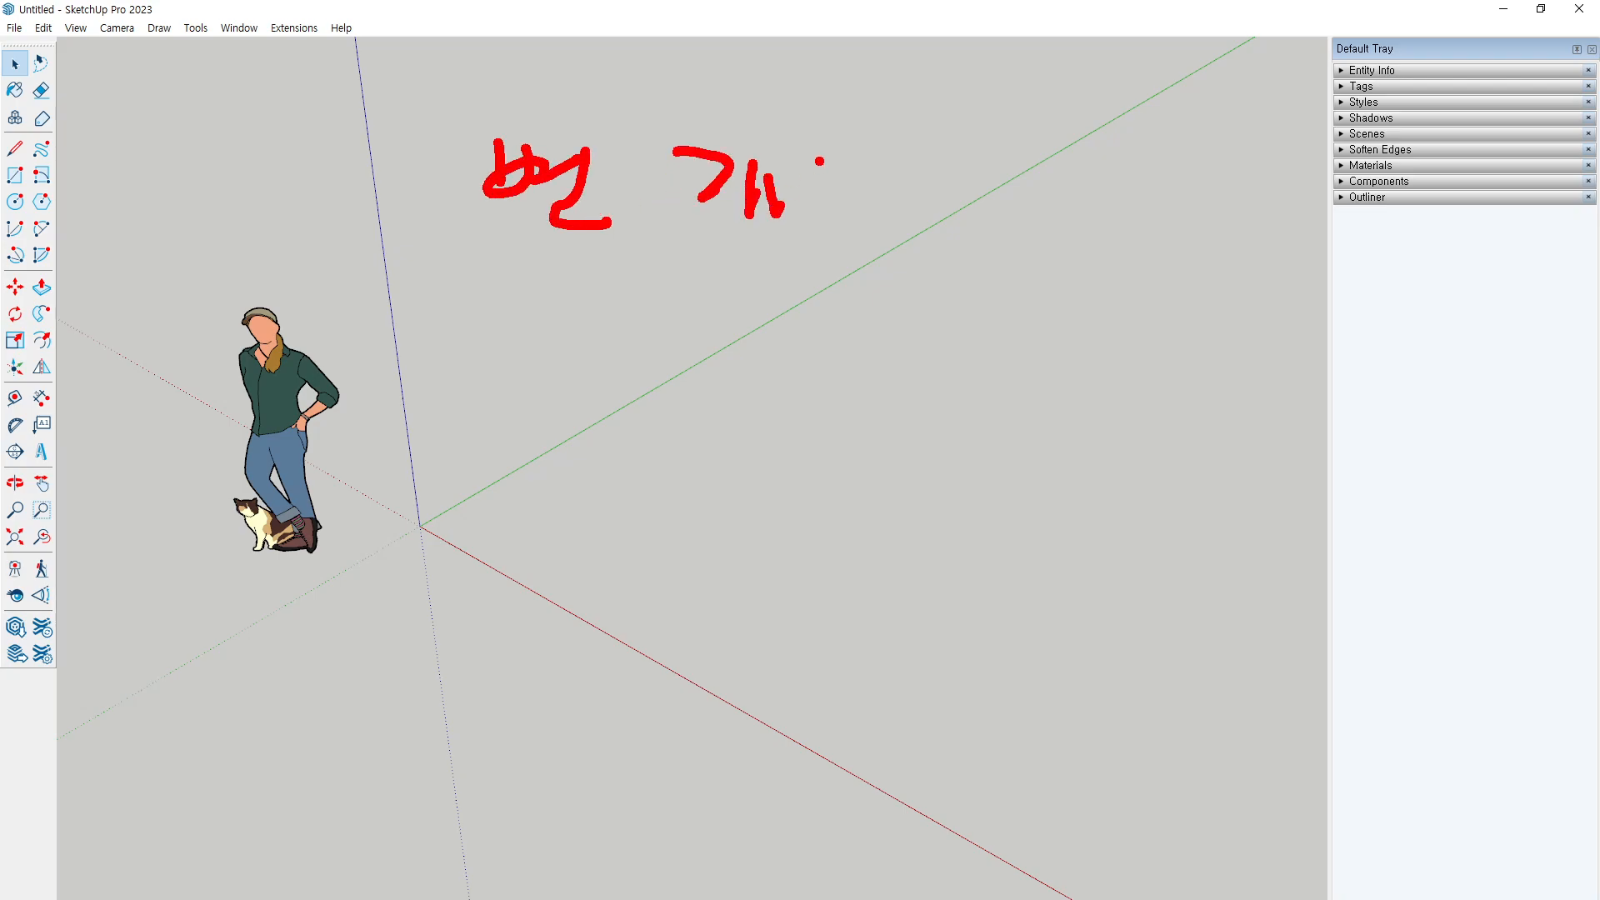
mouse_move(820, 161)
mouse_down()
mouse_move(845, 200)
mouse_move(827, 237)
mouse_up()
mouse_move(404, 176)
mouse_down()
mouse_move(375, 191)
mouse_move(419, 216)
mouse_up()
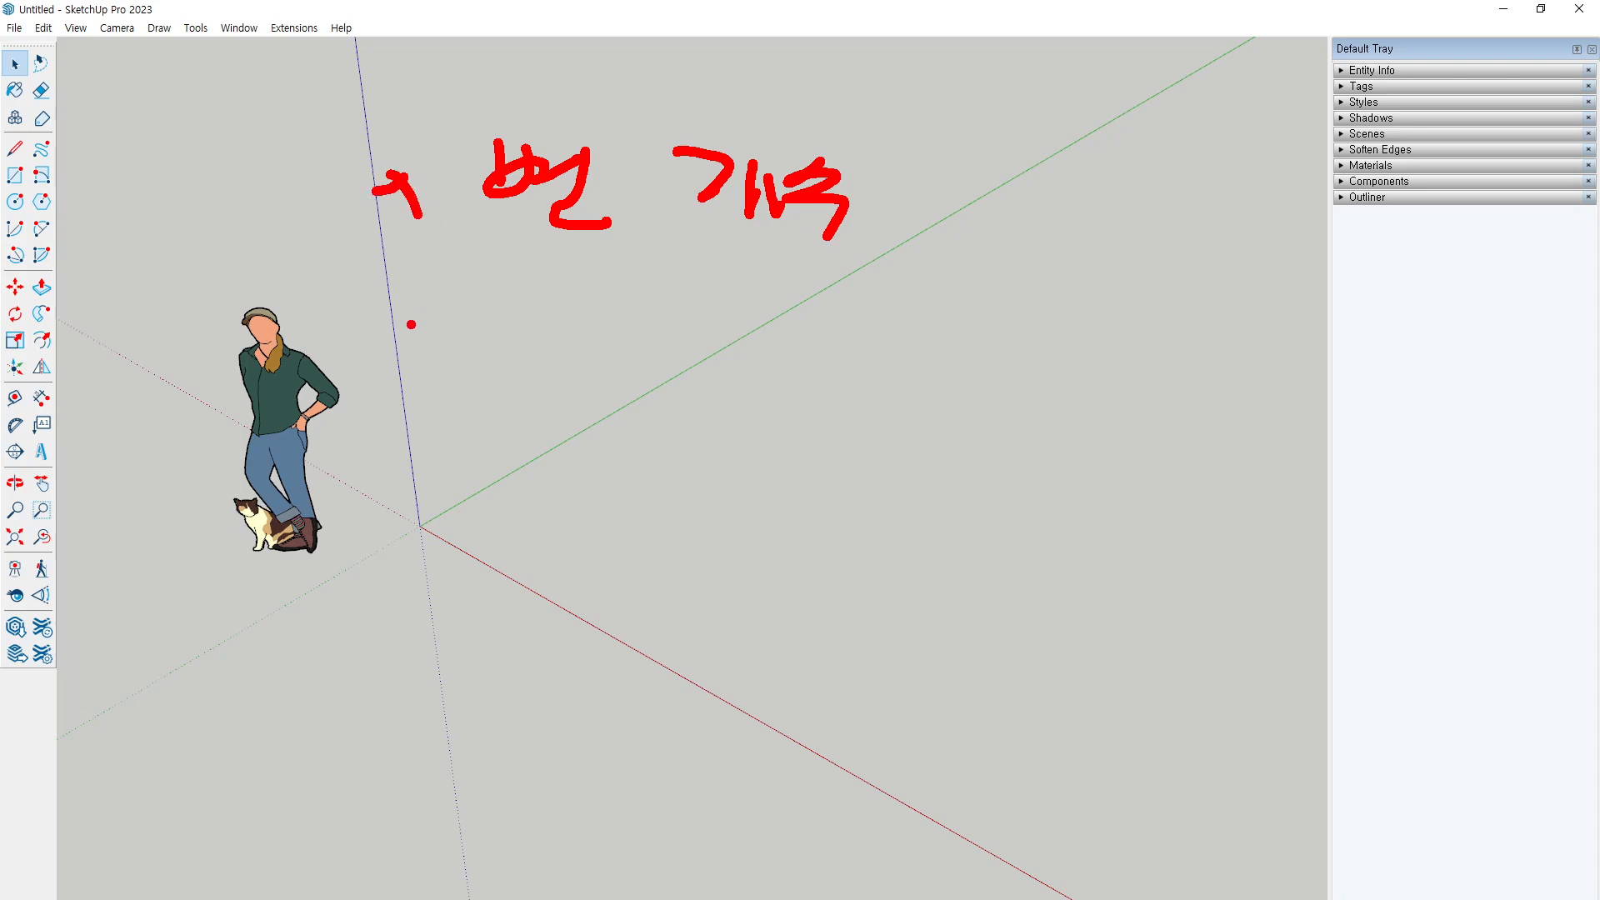
mouse_move(429, 327)
mouse_down()
mouse_move(367, 359)
mouse_move(444, 356)
mouse_up()
drag(511, 302, 510, 343)
mouse_move(537, 335)
mouse_down()
mouse_move(575, 354)
mouse_move(546, 387)
mouse_up()
drag(685, 315, 616, 371)
drag(662, 354, 697, 373)
drag(707, 323, 708, 383)
drag(667, 390, 723, 408)
drag(775, 360, 850, 361)
mouse_move(839, 337)
mouse_down()
mouse_move(858, 341)
mouse_move(845, 379)
mouse_up()
drag(430, 531, 340, 568)
drag(388, 530, 446, 577)
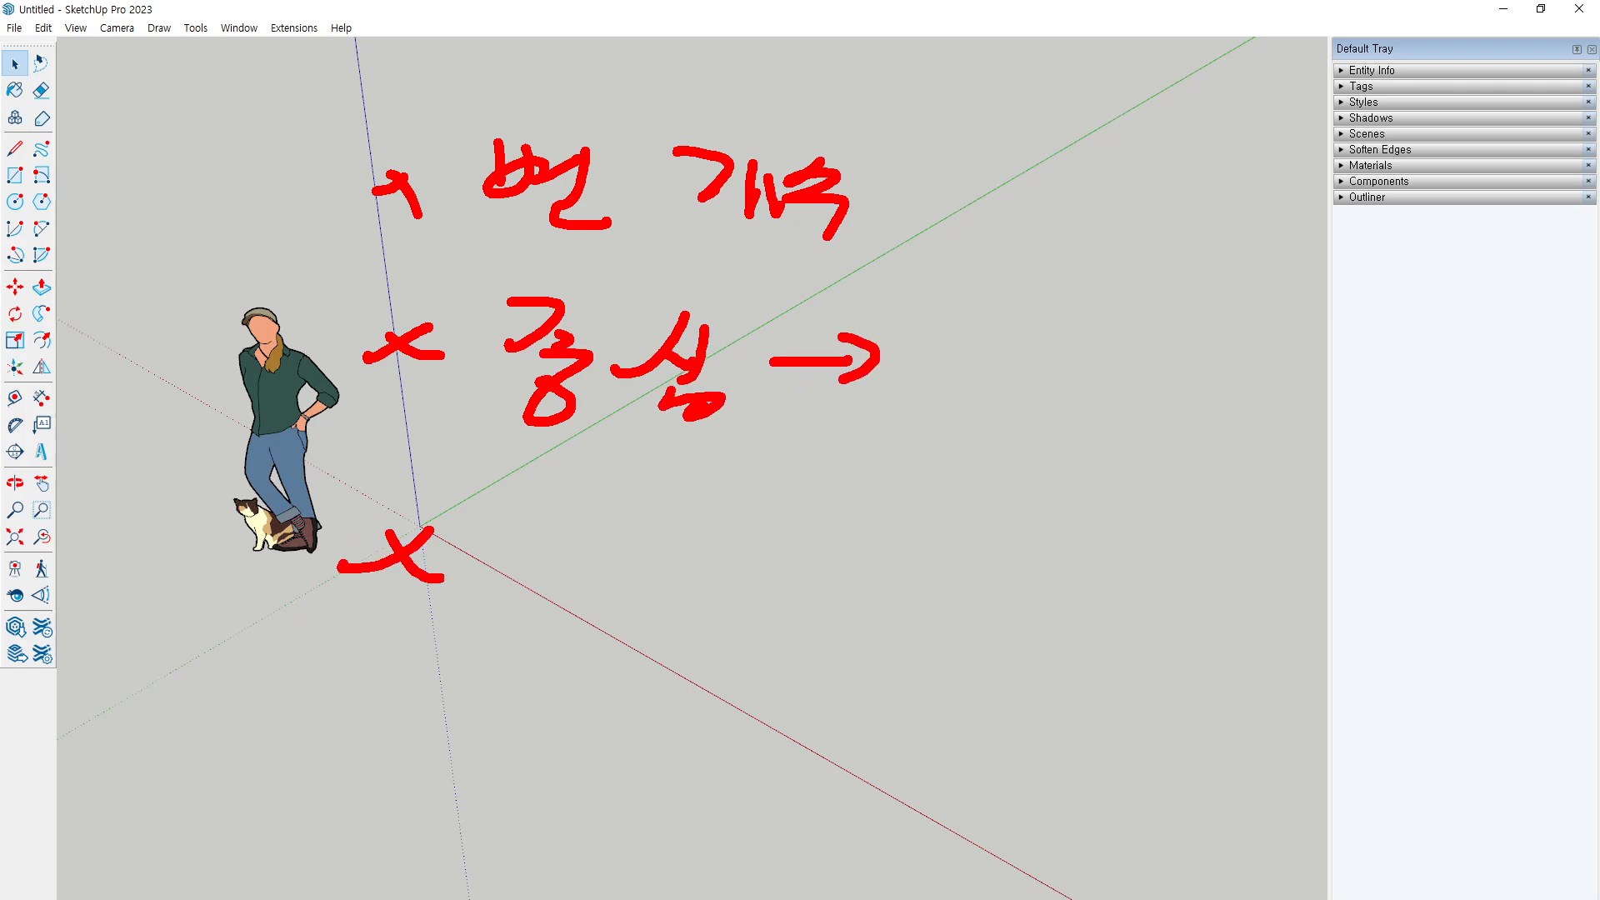
mouse_move(543, 508)
mouse_down()
mouse_move(543, 570)
mouse_move(583, 518)
mouse_up()
drag(549, 560, 575, 557)
drag(619, 526, 638, 592)
drag(569, 611, 650, 596)
drag(669, 529, 674, 564)
drag(724, 553, 737, 575)
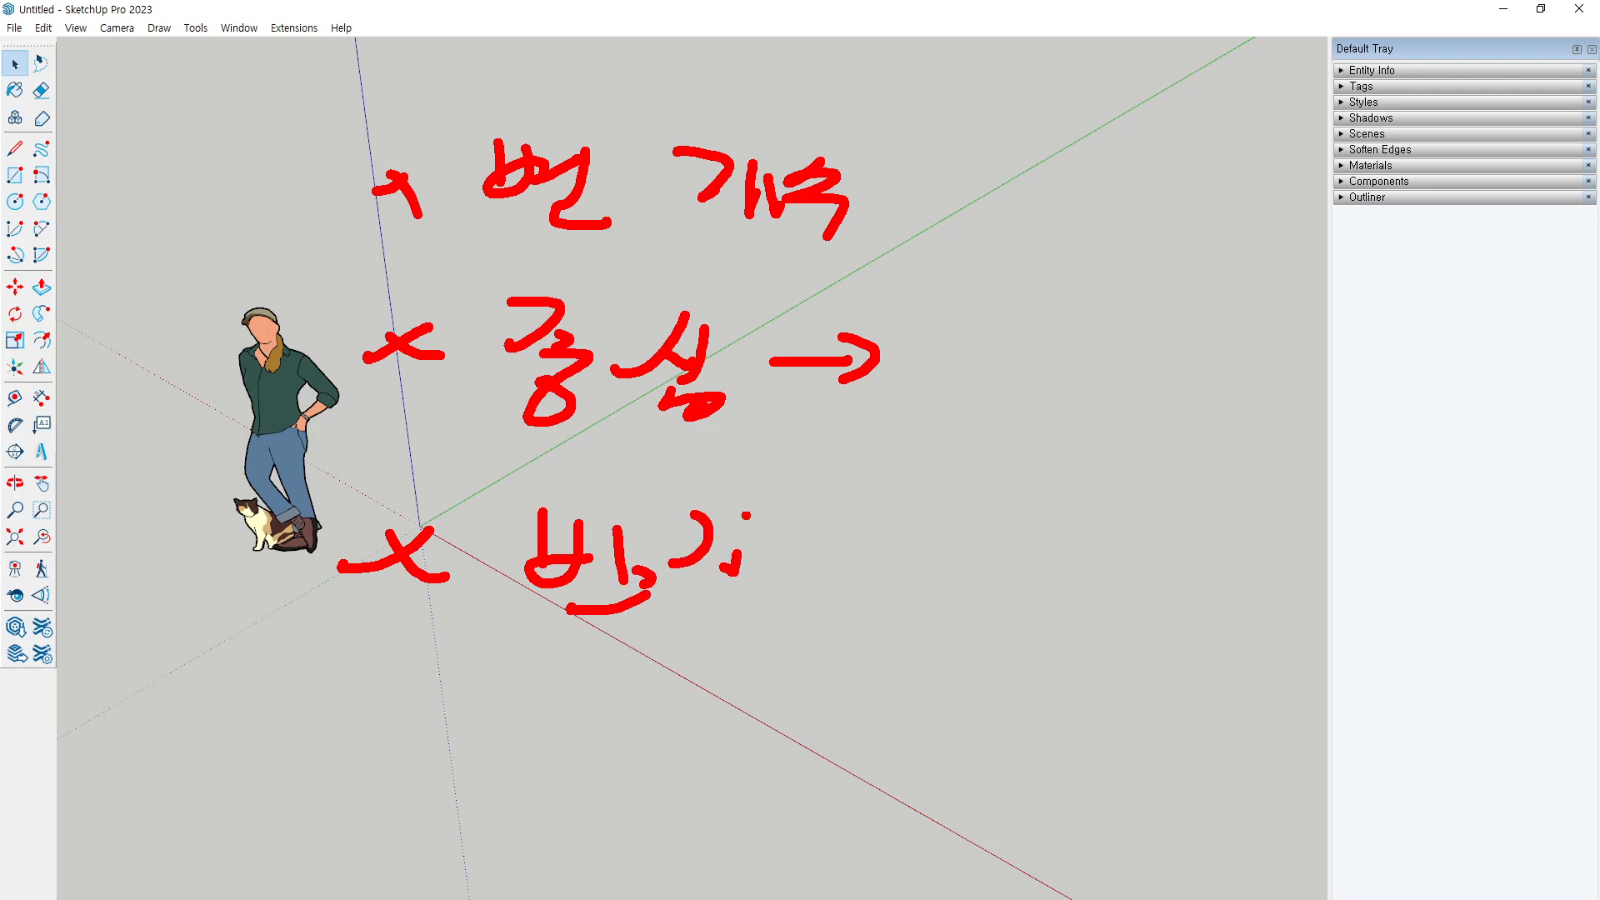
drag(750, 512, 758, 583)
drag(779, 502, 800, 583)
drag(741, 608, 804, 634)
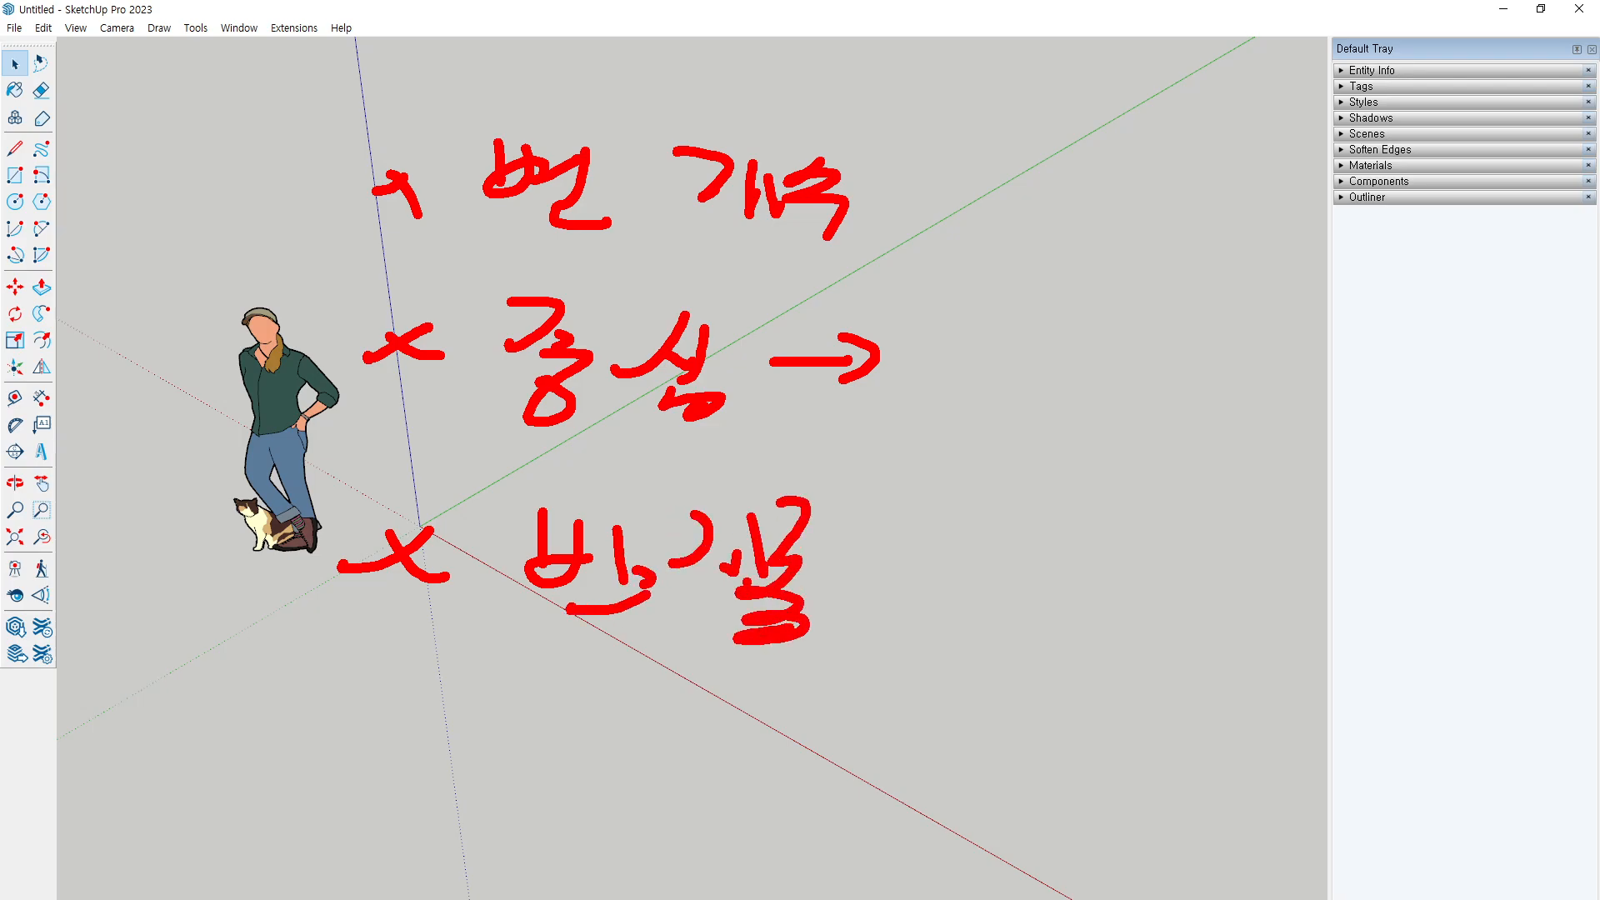
key(Escape)
Step: Try the Polygon tool with side counts of 8, 3 and 5
mouse_move(375, 309)
middle_down()
mouse_move(385, 292)
mouse_move(474, 457)
mouse_move(561, 467)
mouse_move(633, 433)
middle_up()
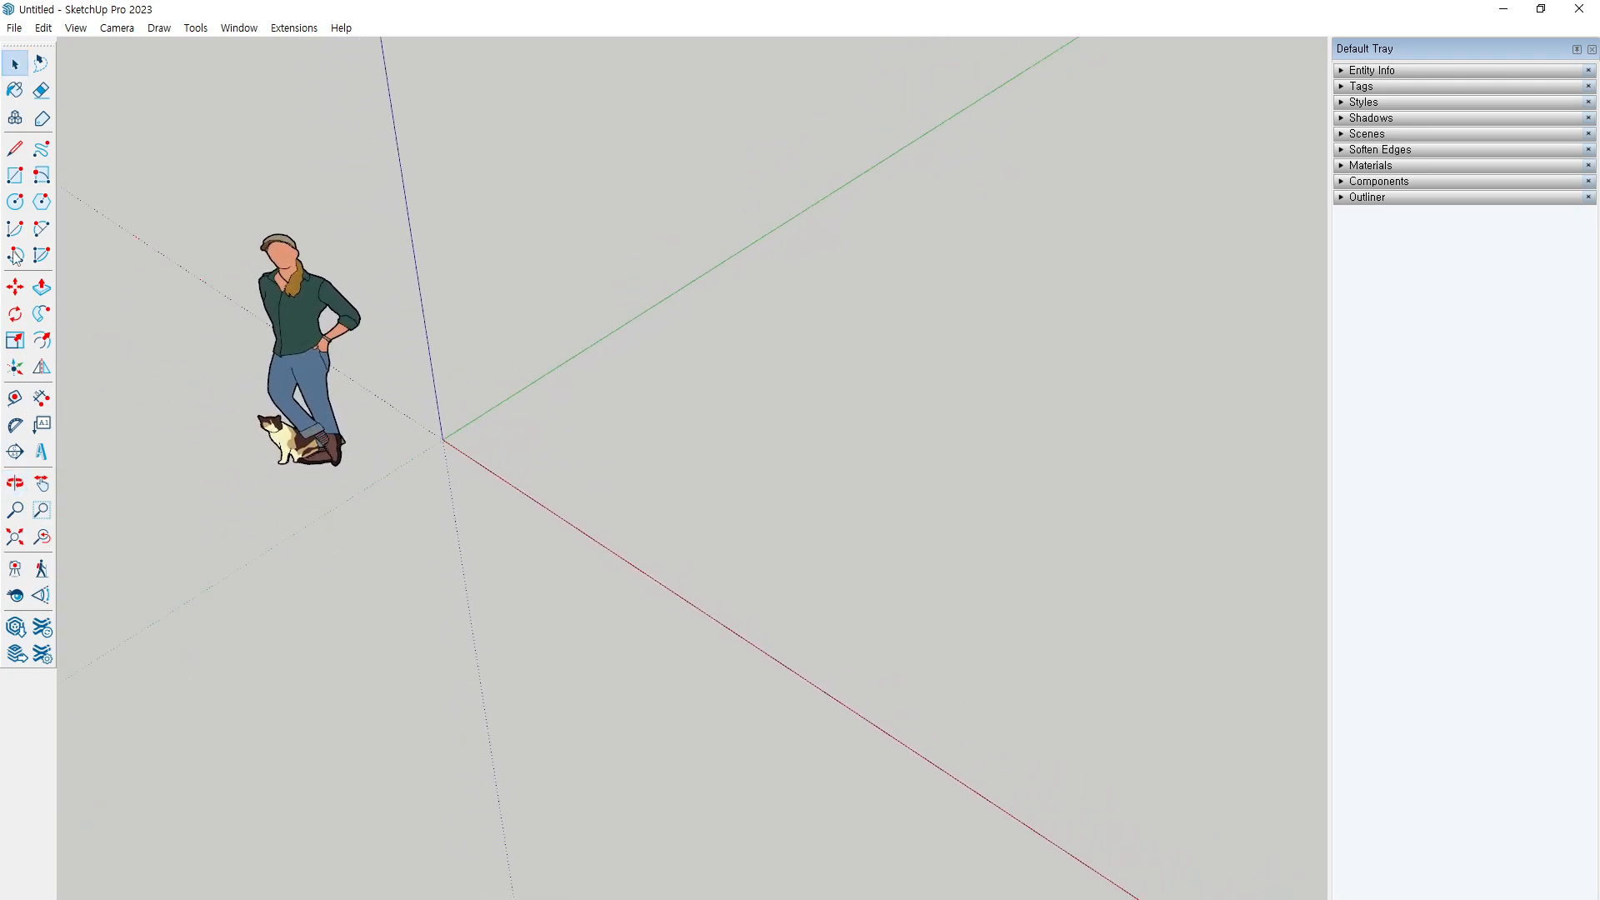
click(40, 208)
scroll(667, 429, up, 1)
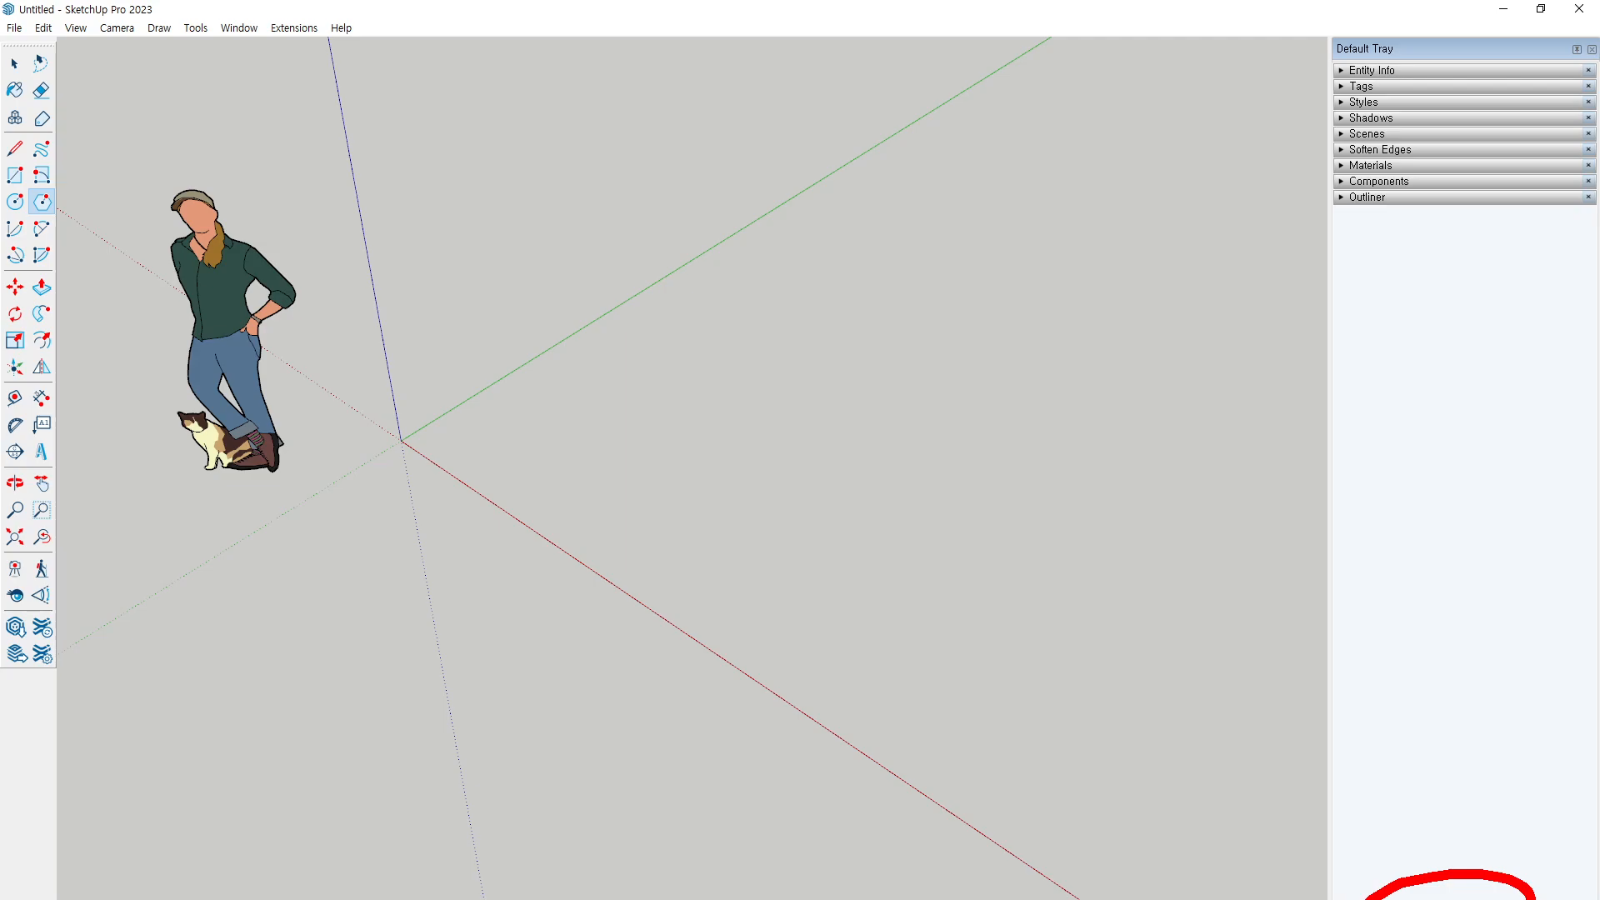
mouse_move(1217, 717)
mouse_down()
mouse_move(1387, 840)
mouse_move(1338, 846)
mouse_up()
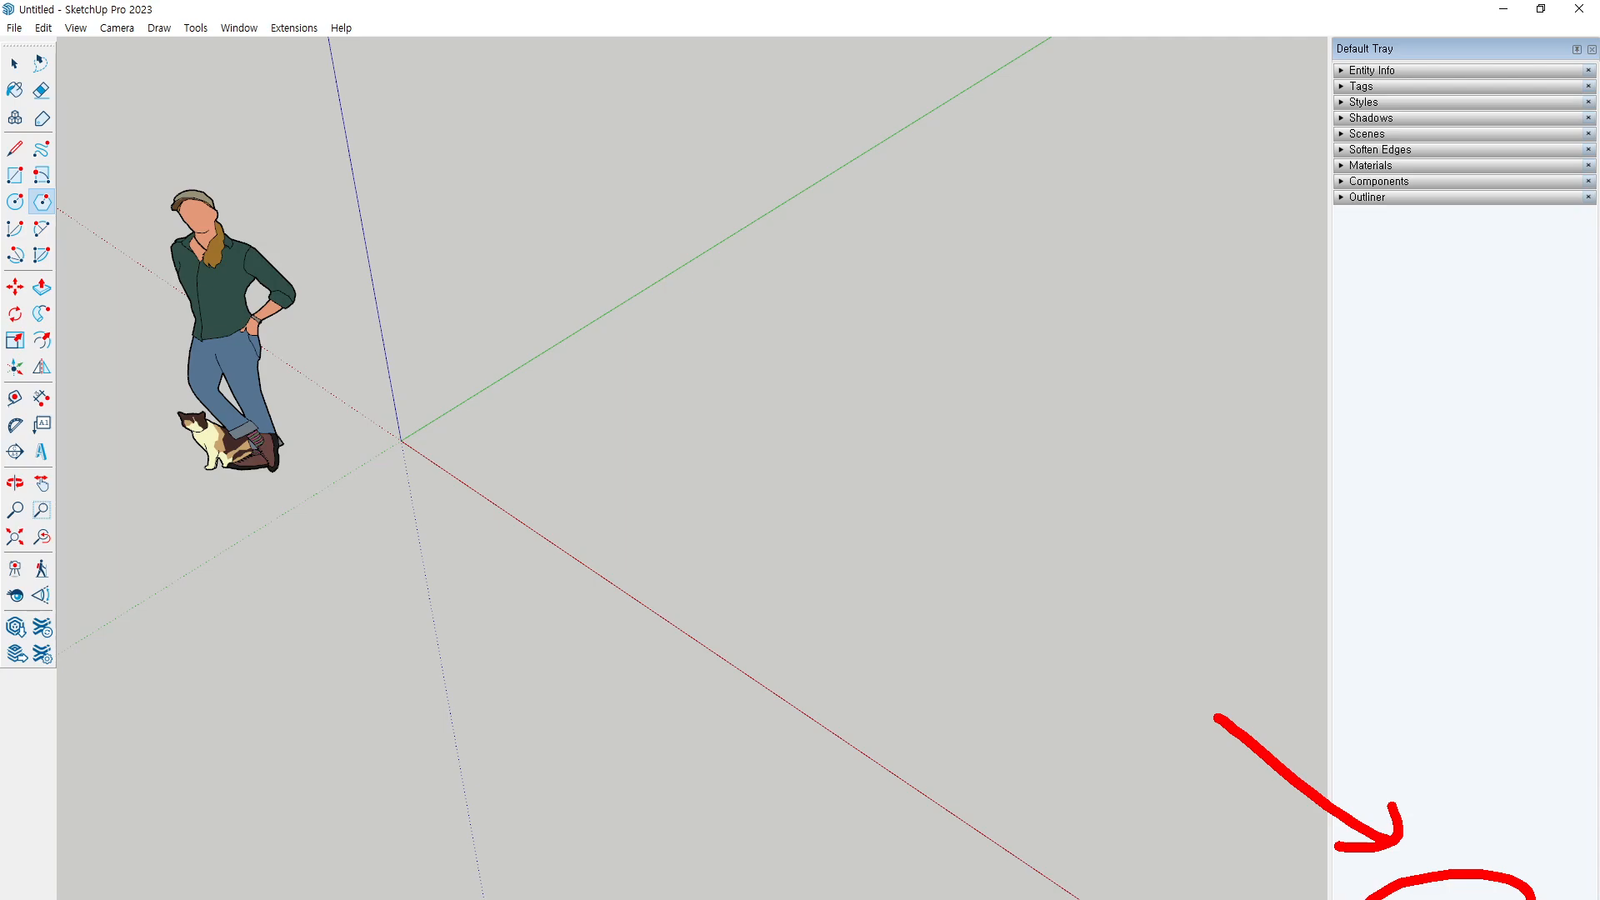
middle_drag(596, 442, 663, 434)
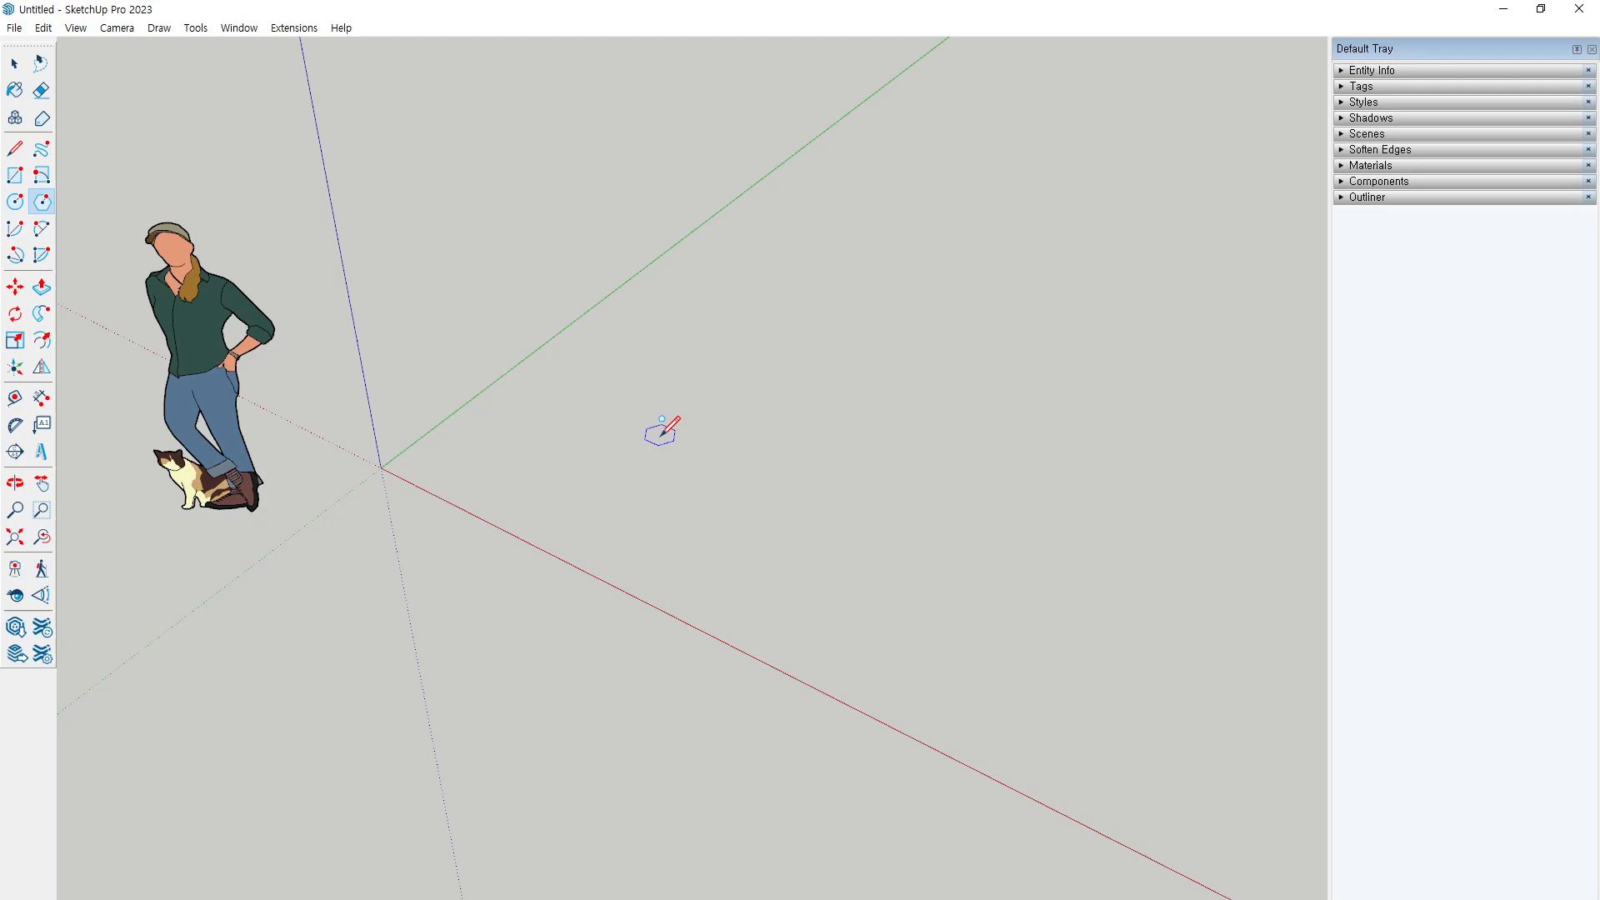
text(8)
key(Return)
mouse_move(547, 464)
middle_down()
mouse_move(543, 540)
mouse_move(546, 432)
mouse_move(565, 462)
middle_up()
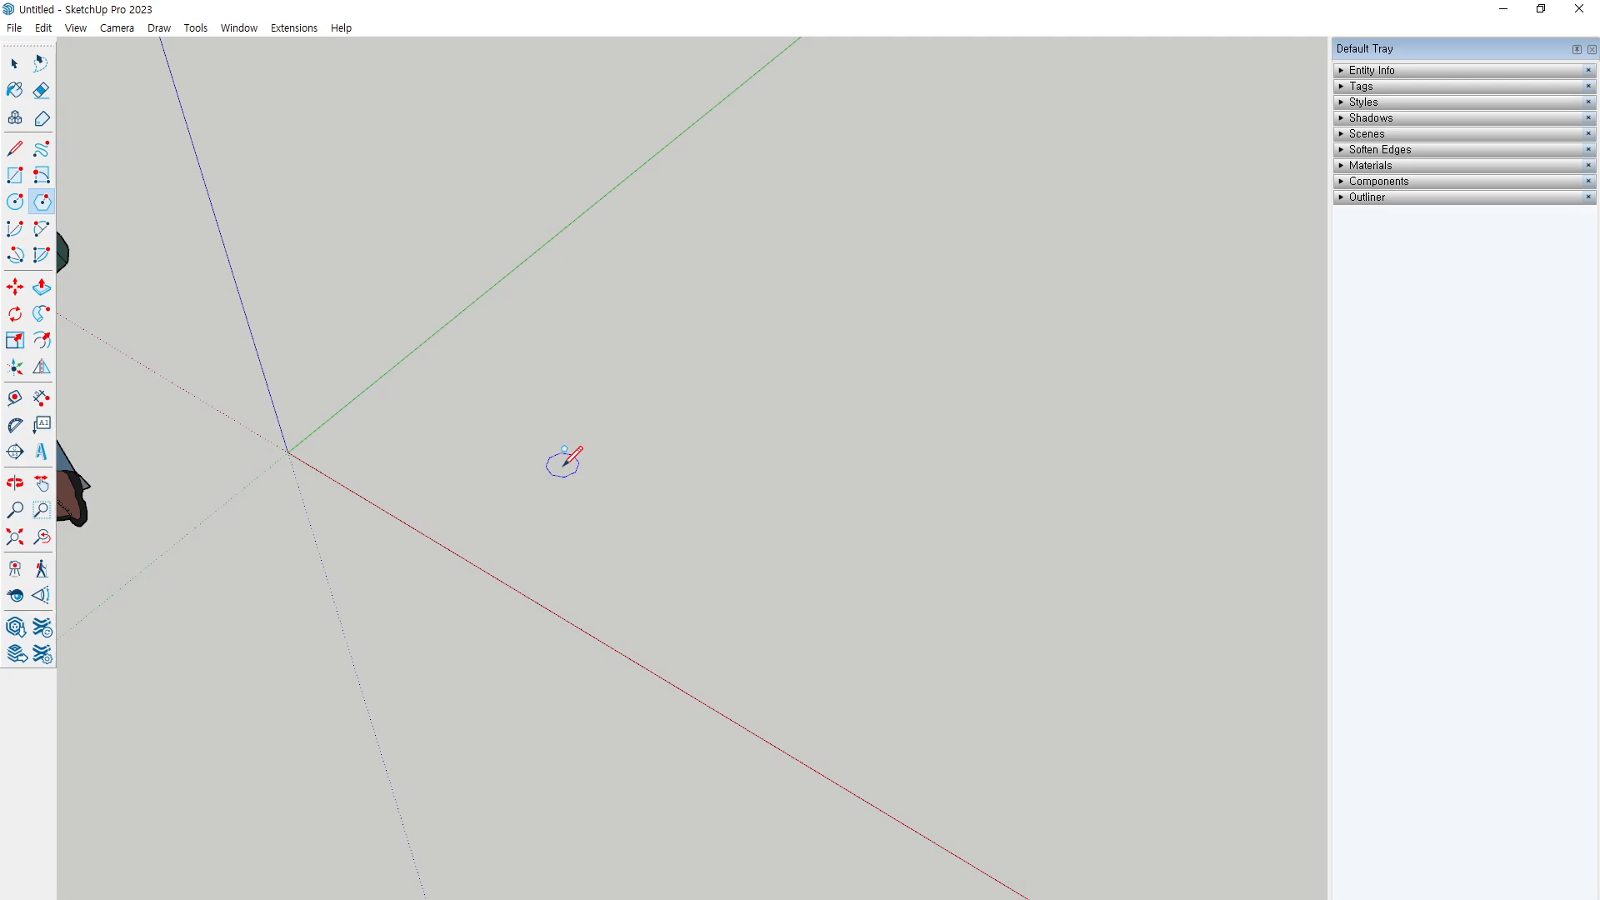
text(3)
key(Return)
text(5)
key(Return)
Step: Draw a six-sided polygon on the ground plane beside the origin, with its radius along the red axis
text(6)
key(Return)
click(538, 433)
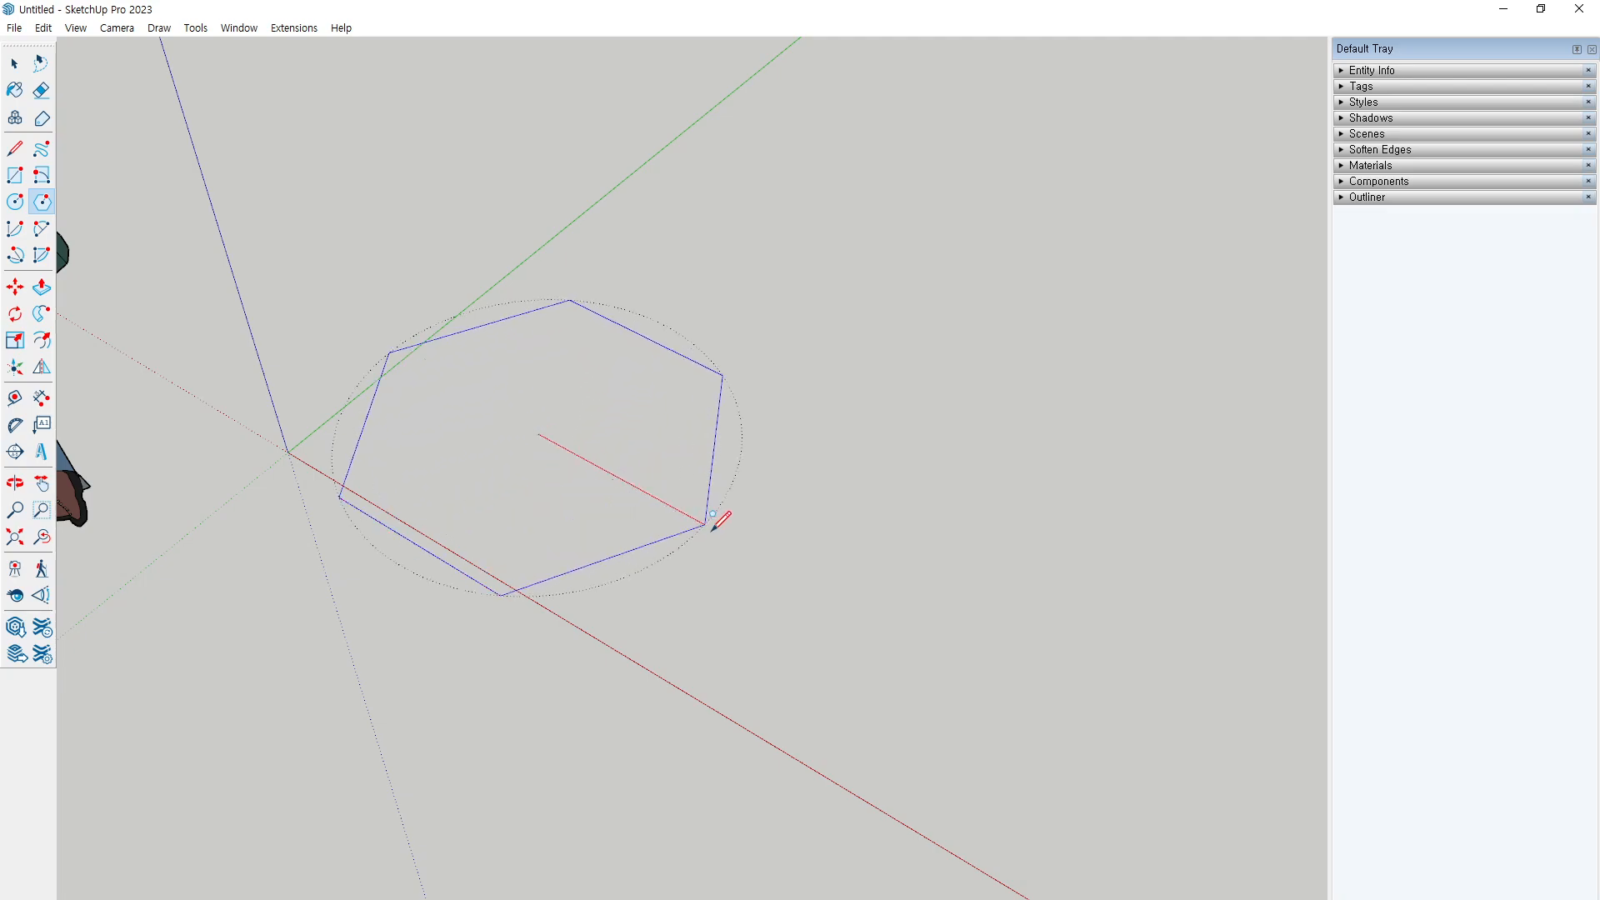
shift+middle_drag(725, 535, 914, 592)
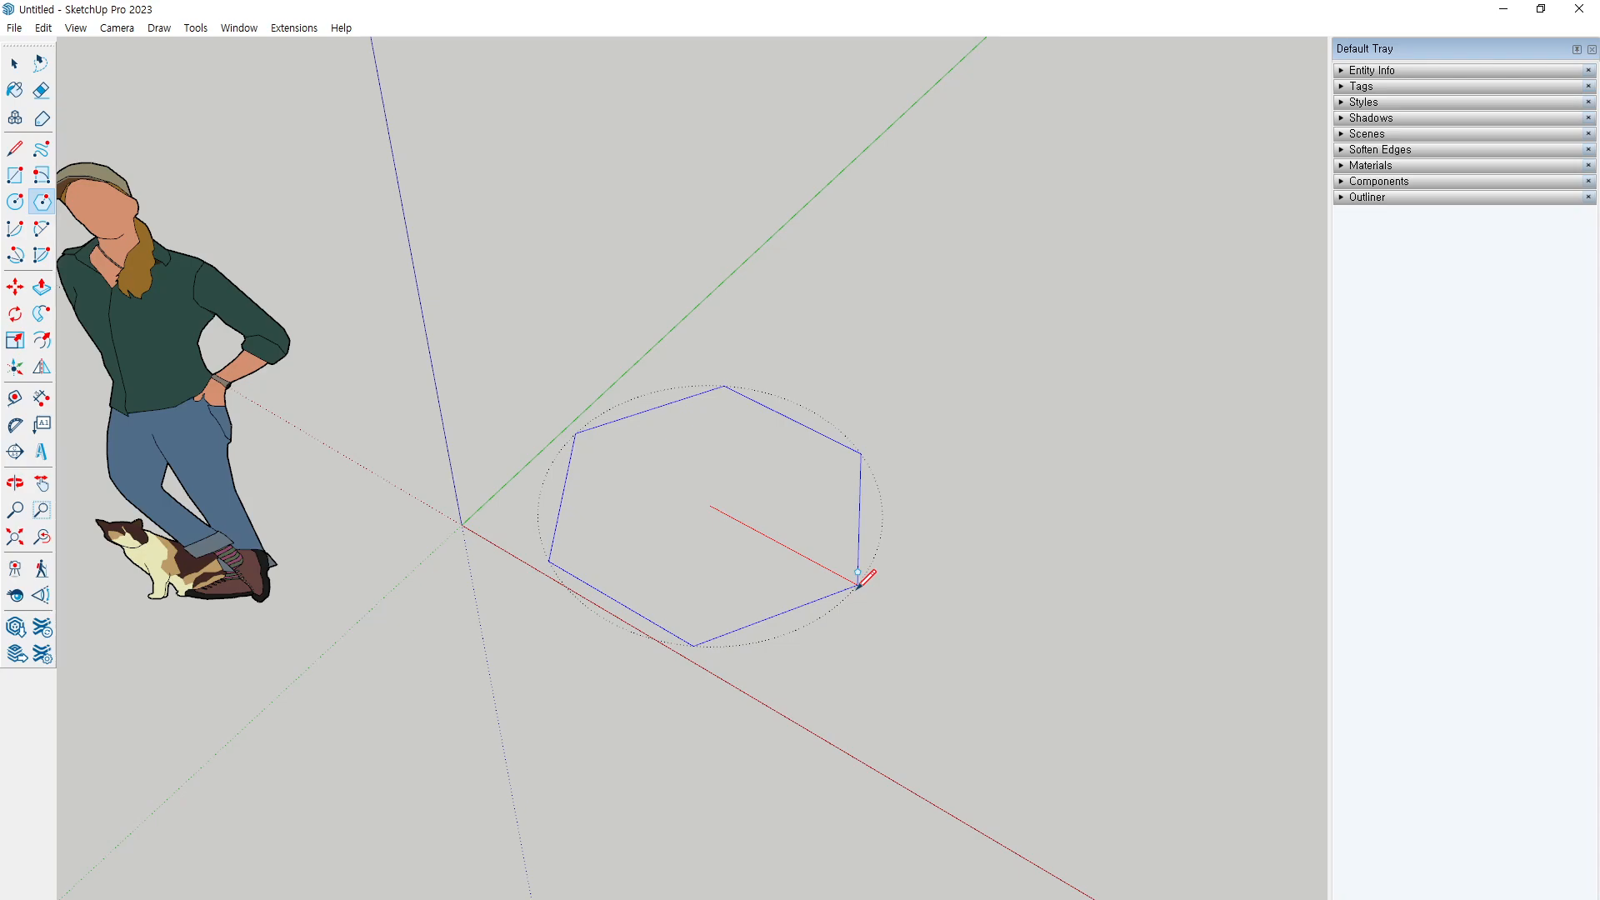
mouse_move(837, 542)
mouse_down()
mouse_move(842, 583)
mouse_move(862, 553)
mouse_up()
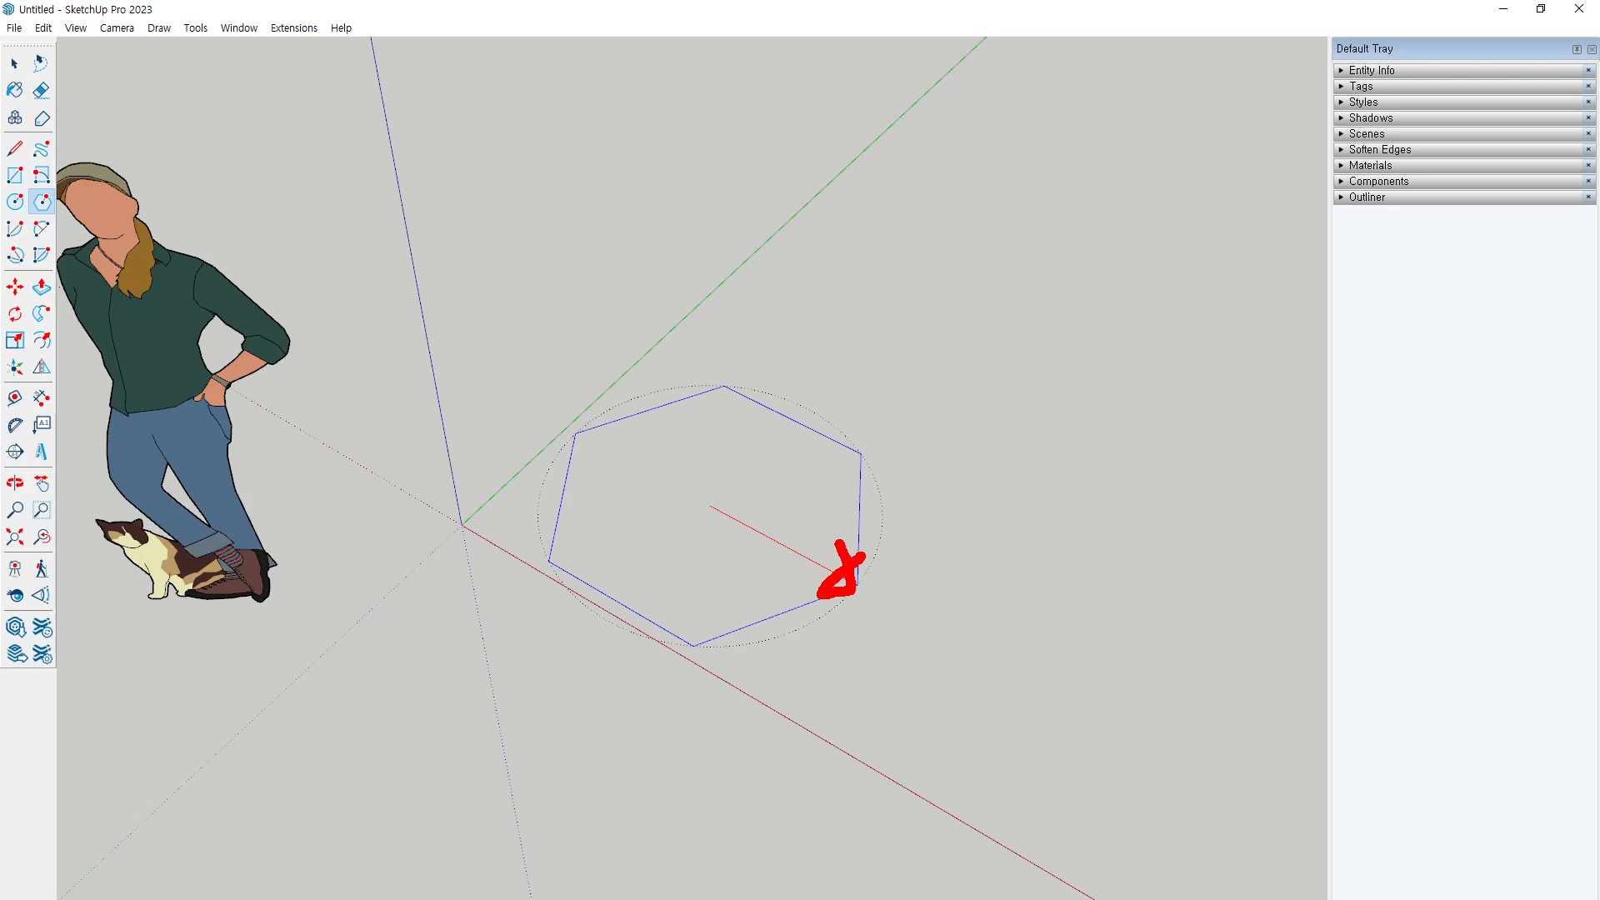
key(Escape)
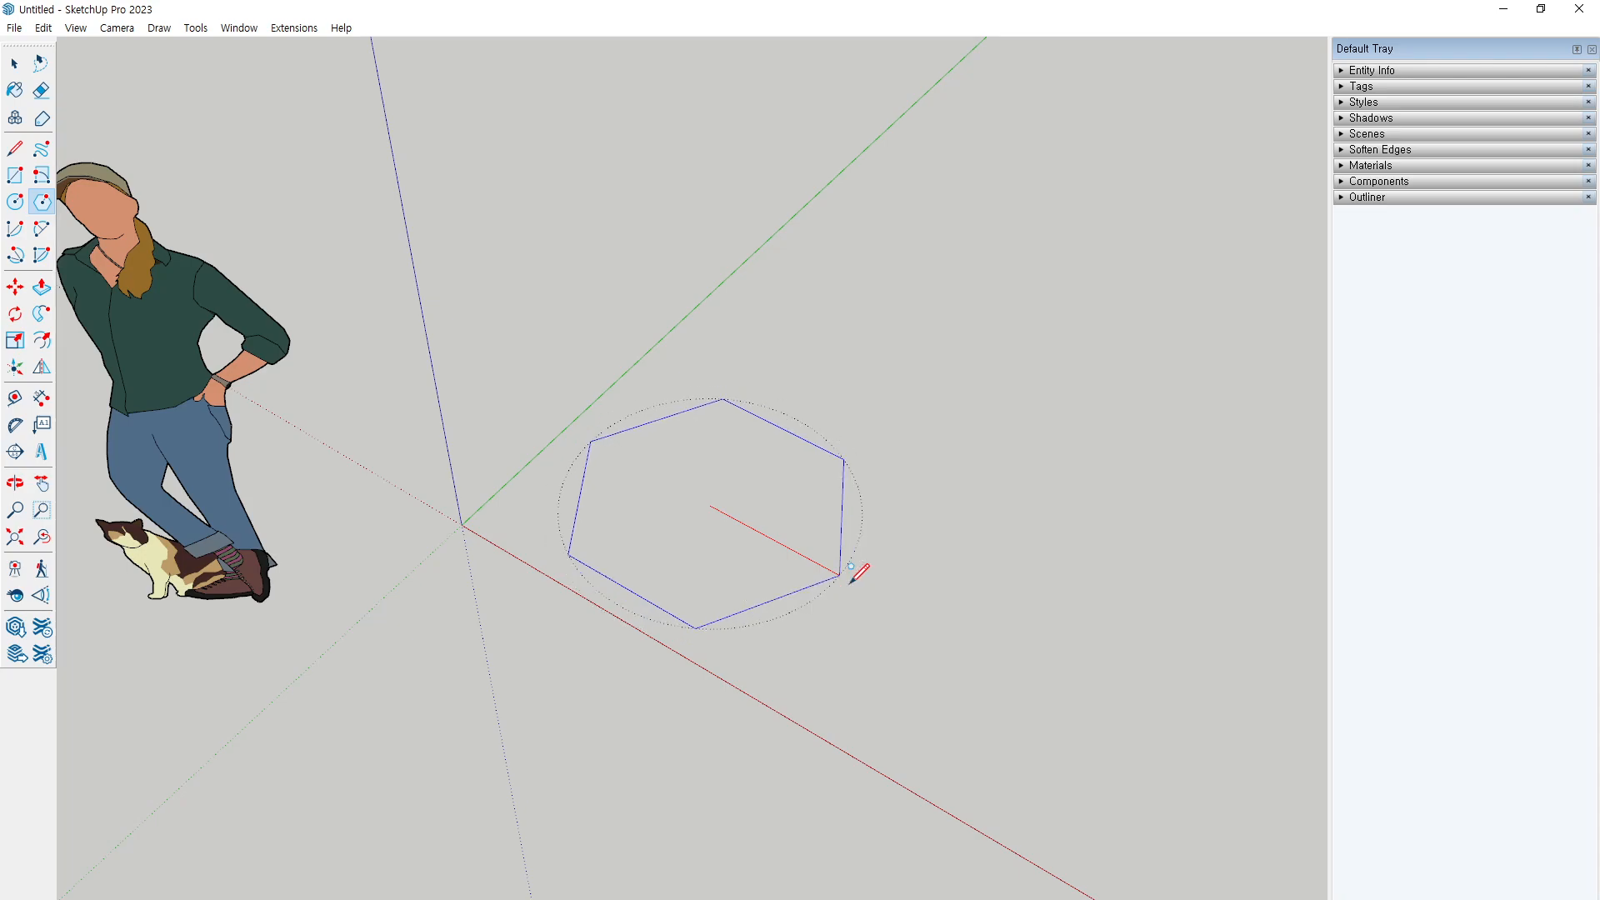
click(850, 582)
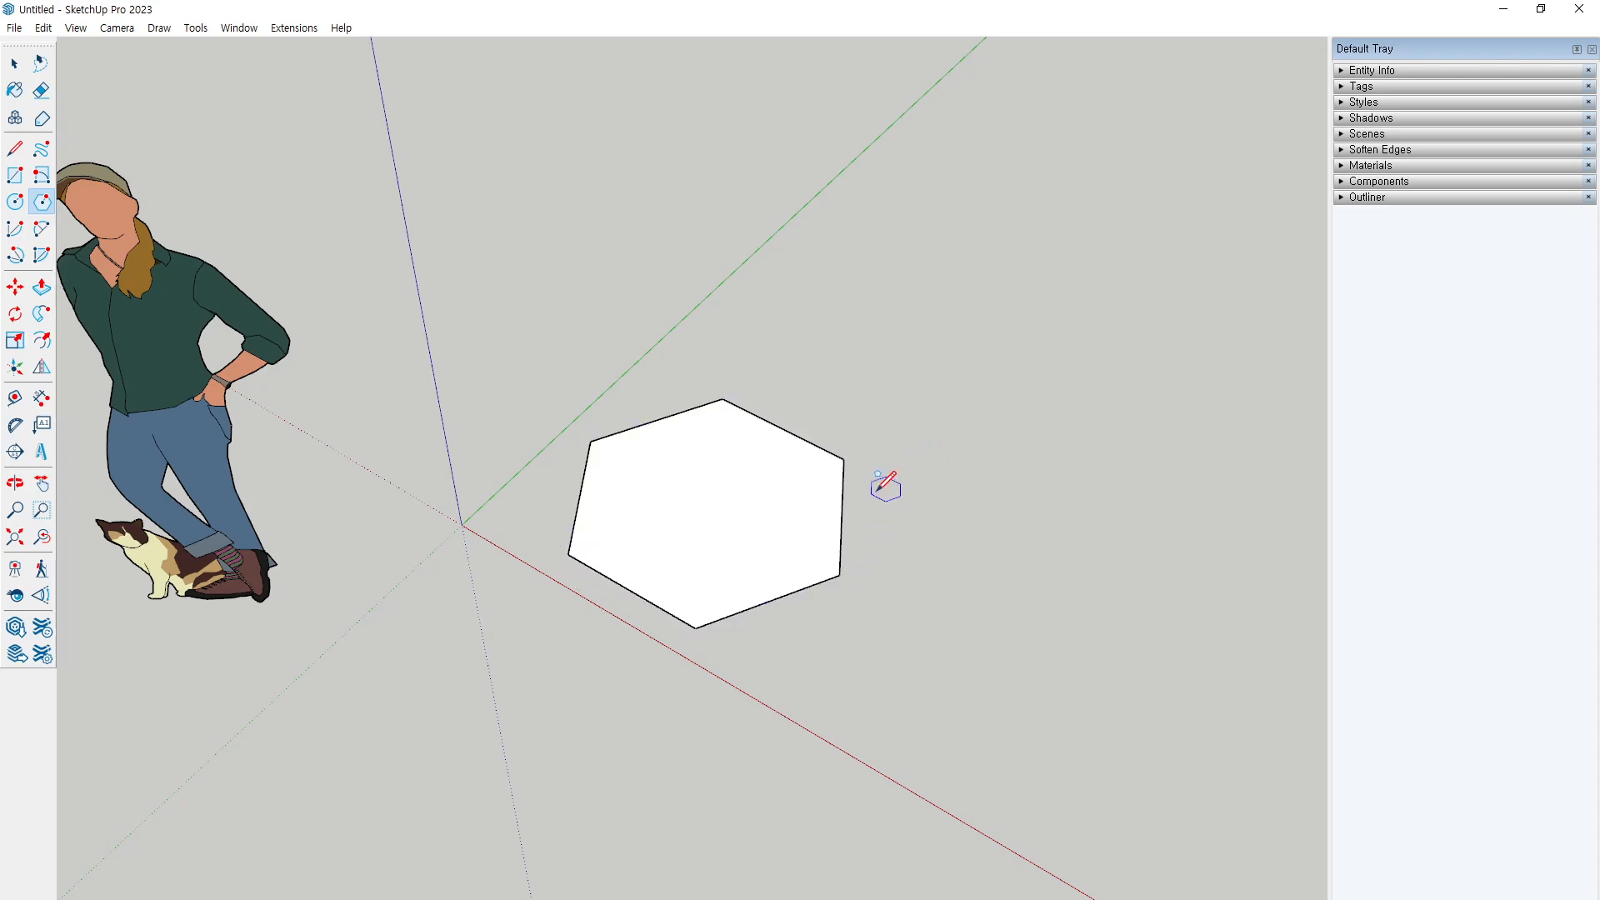
Step: Delete the hexagon beside the origin
middle_drag(886, 482, 892, 446)
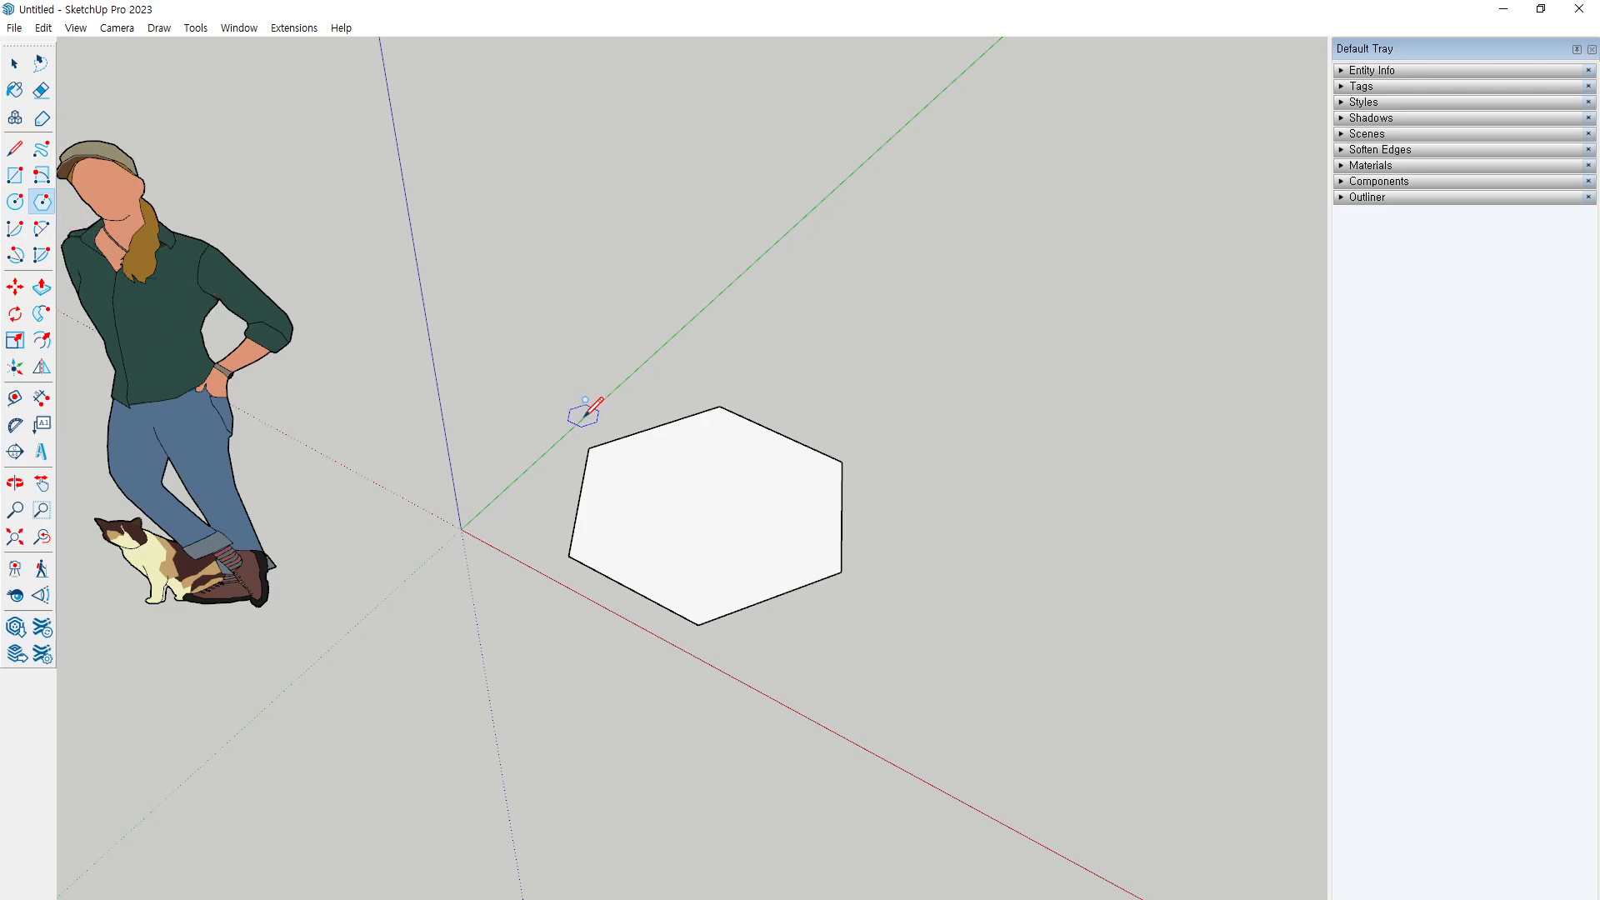
key(space)
click(744, 534)
key(Delete)
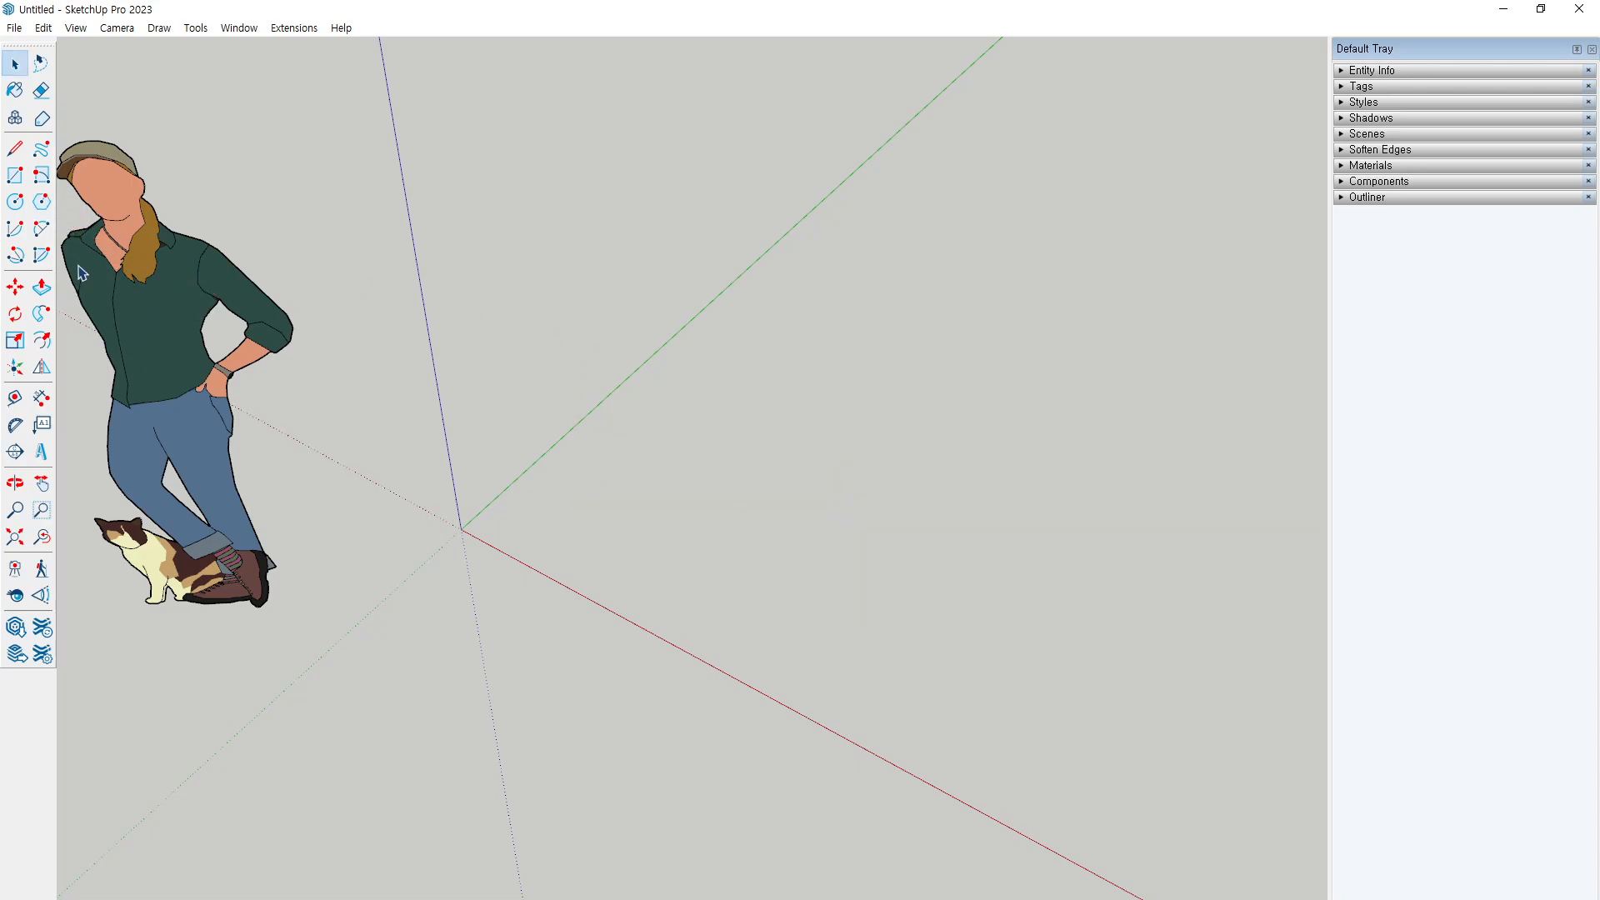
Step: Draw a circle with 8 segments on the ground near the origin, with its radius along the red axis
click(15, 201)
click(682, 501)
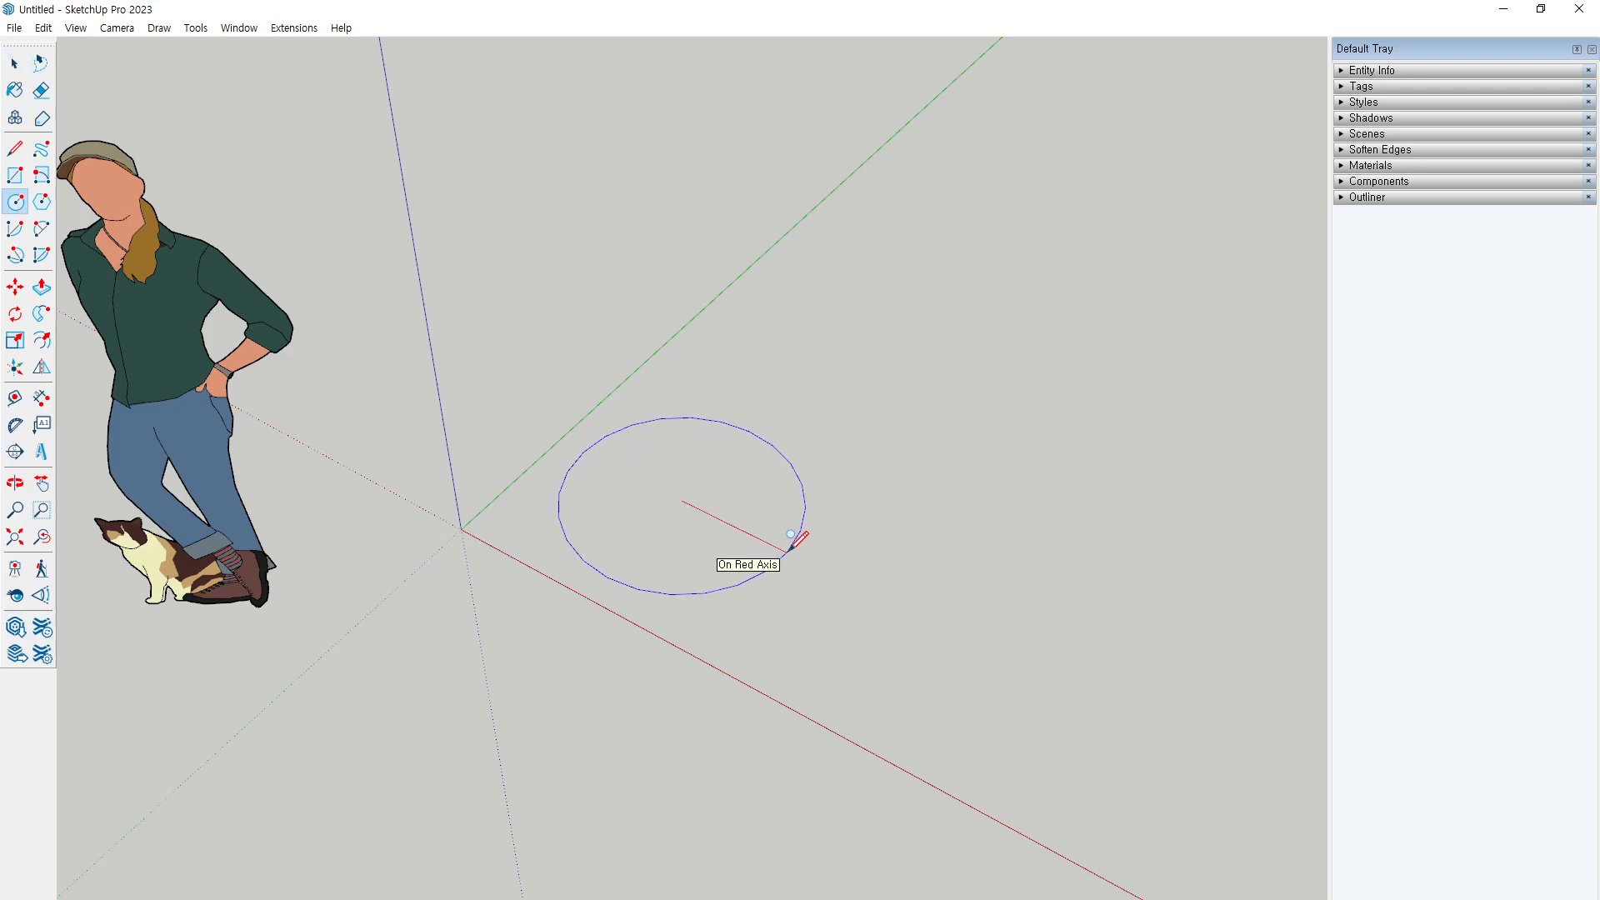
scroll(753, 526, up, 2)
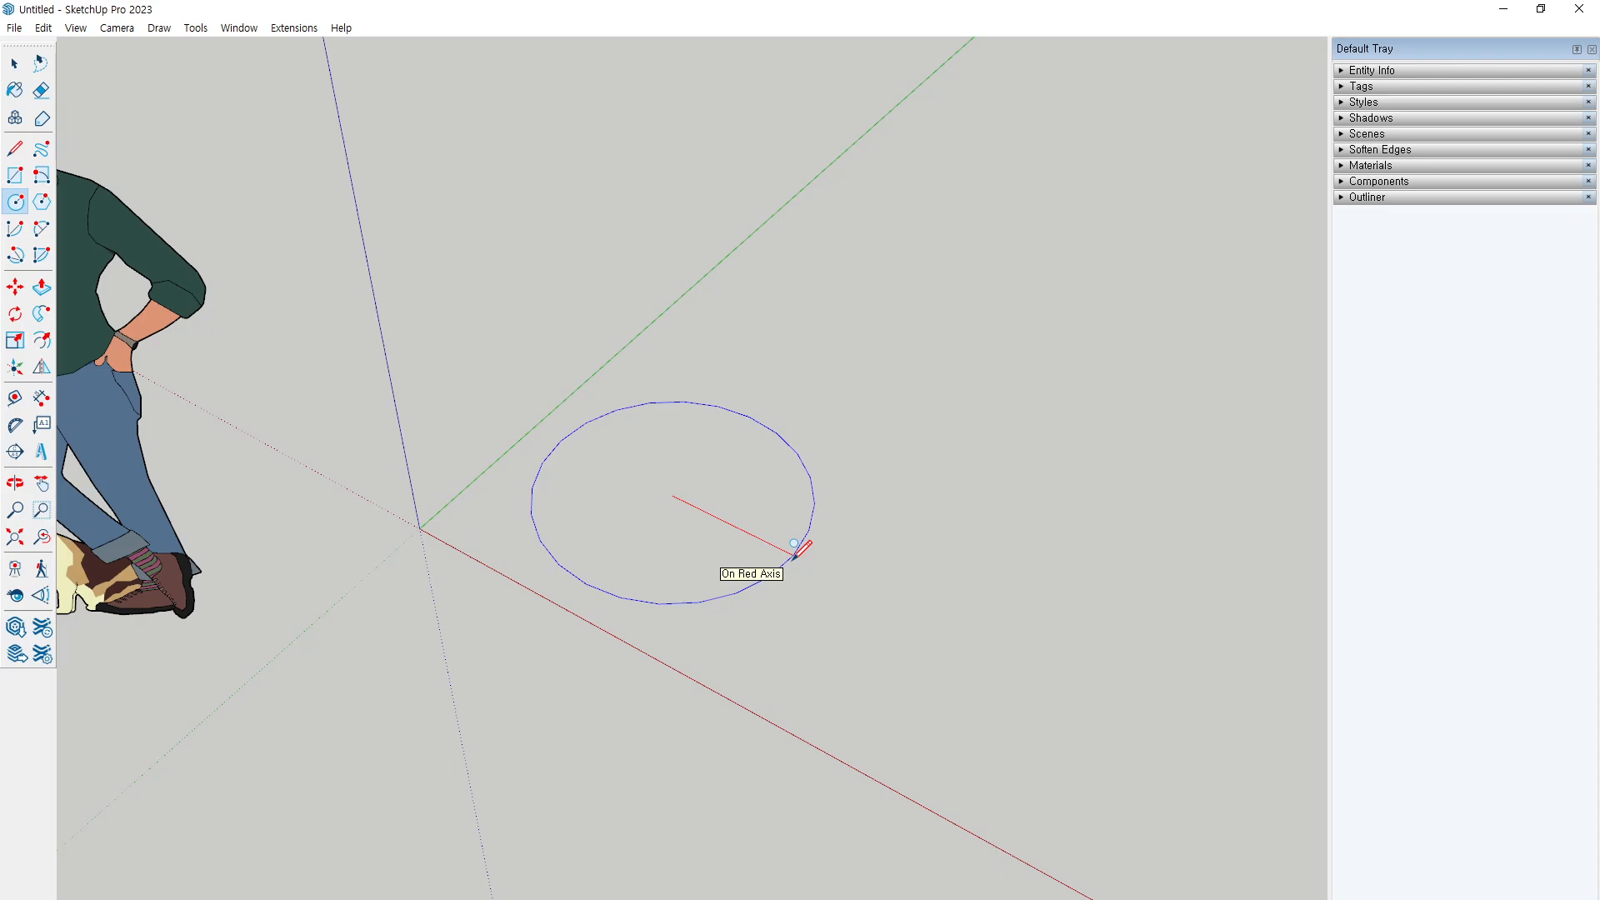
text(8s)
key(Return)
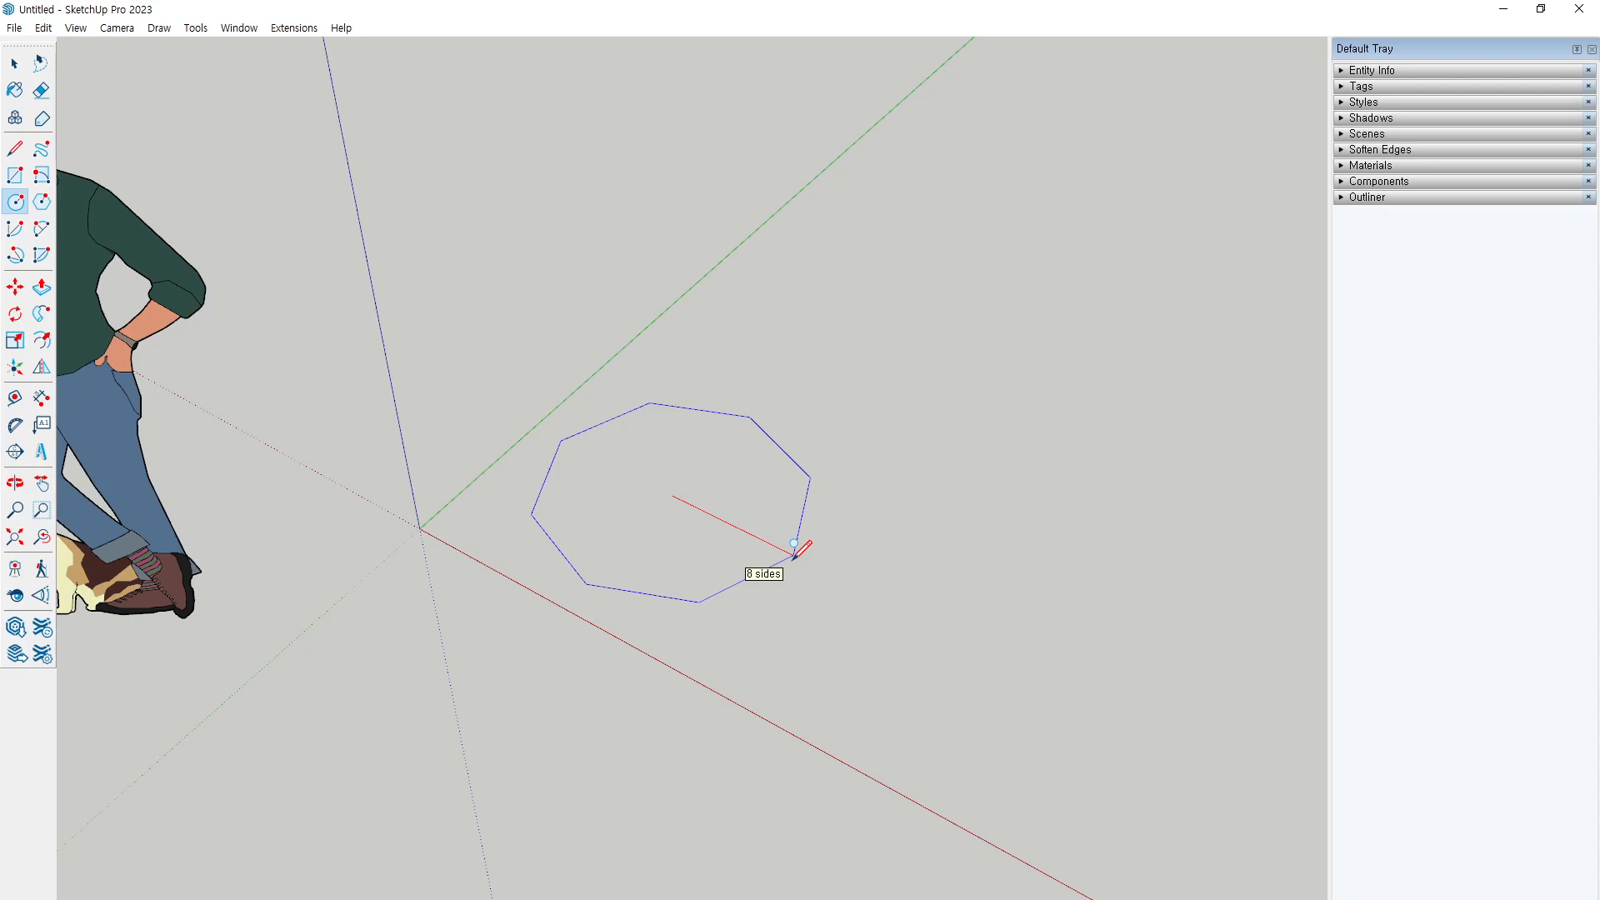
click(795, 555)
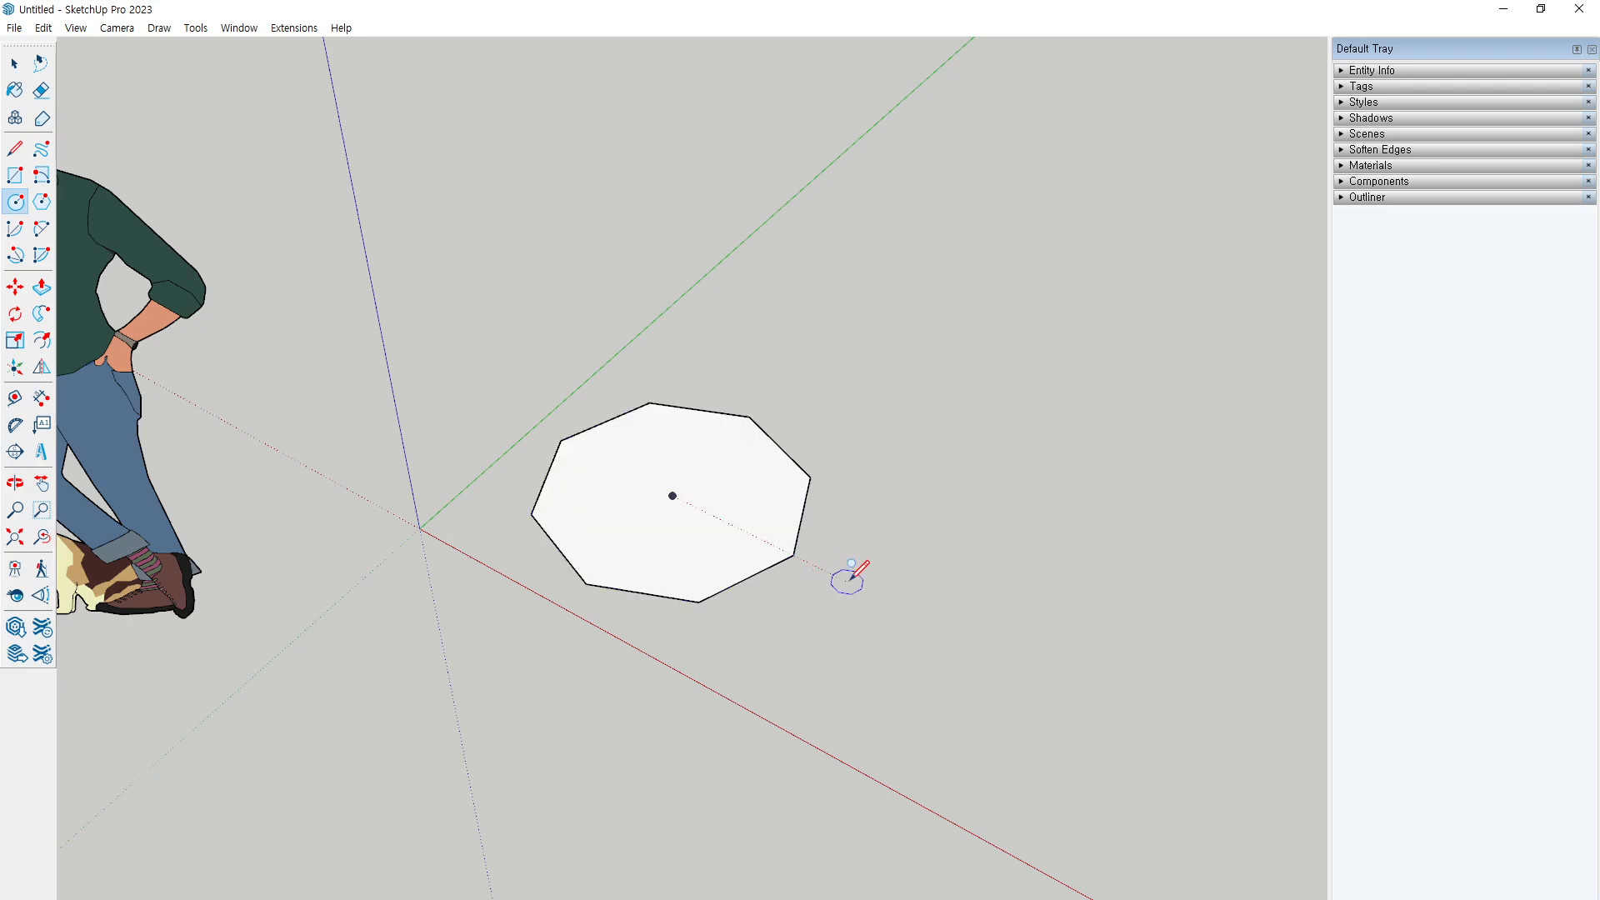
Step: Draw a smaller six-sided polygon on the ground next to the octagon, with its radius along the red axis
click(42, 201)
click(898, 608)
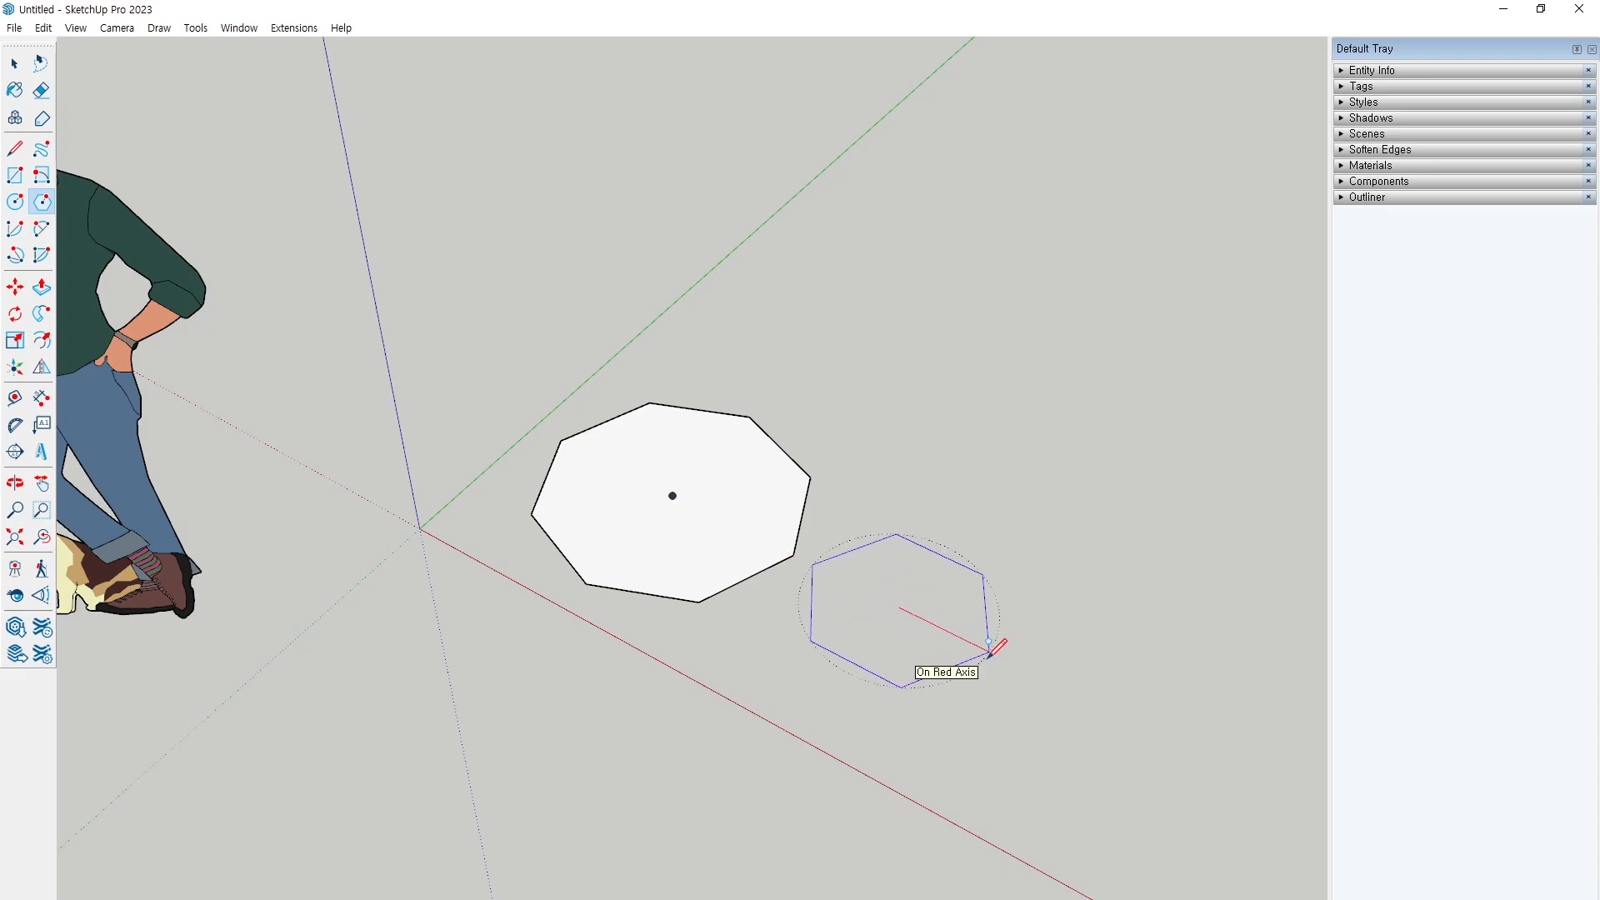
click(1000, 657)
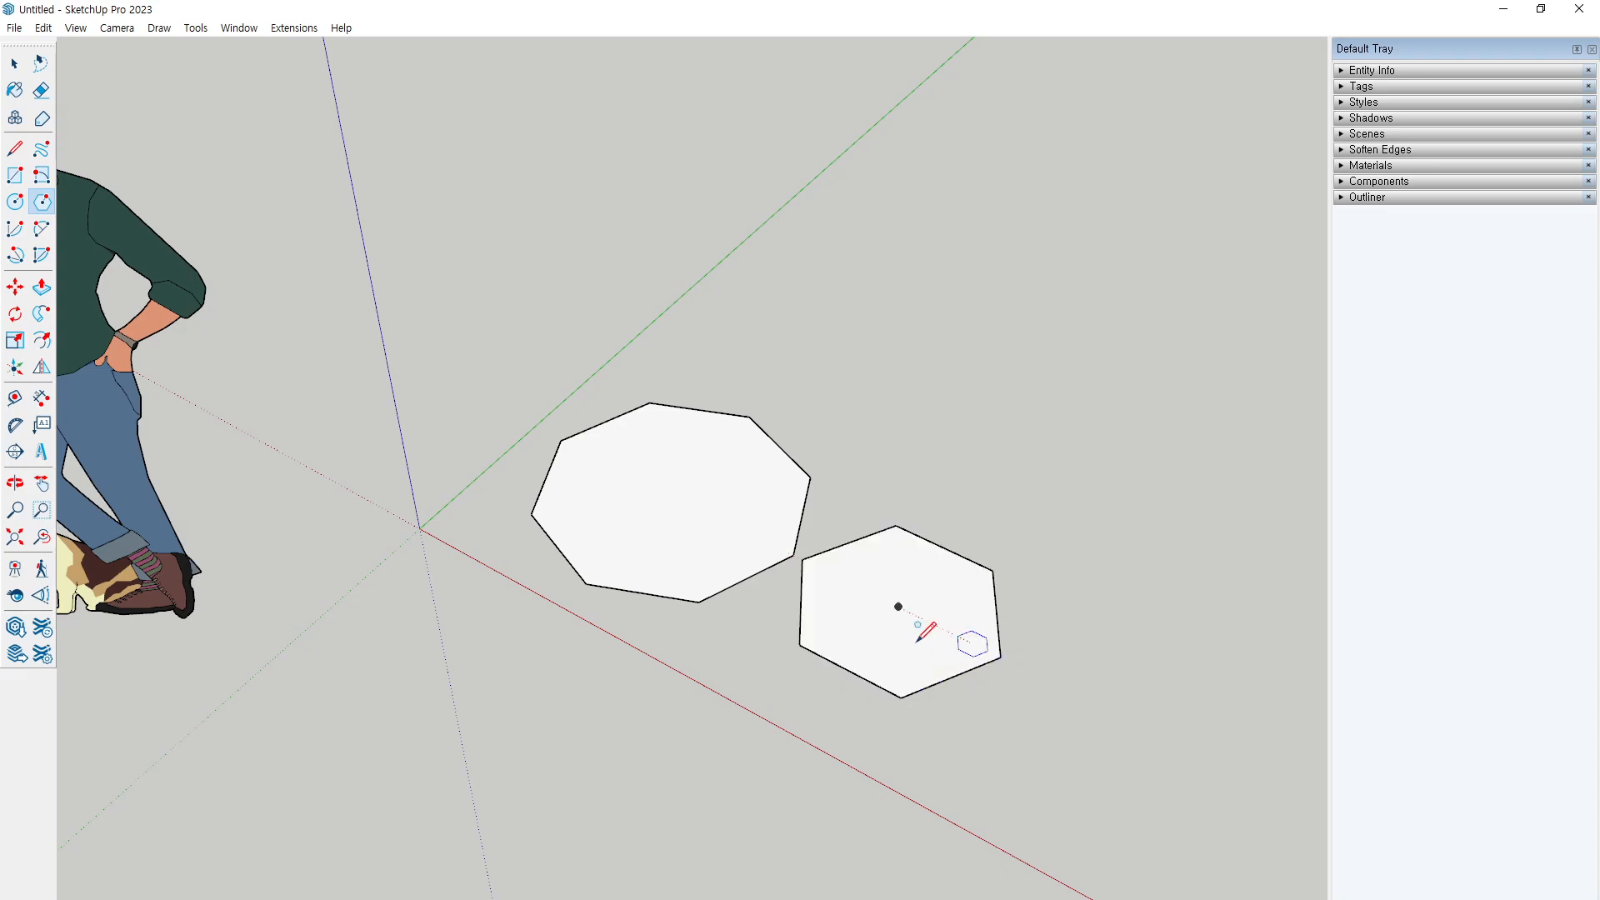
Step: Split the hexagon in two with a line through its centre between opposite corners, and check the halves select separately
click(15, 148)
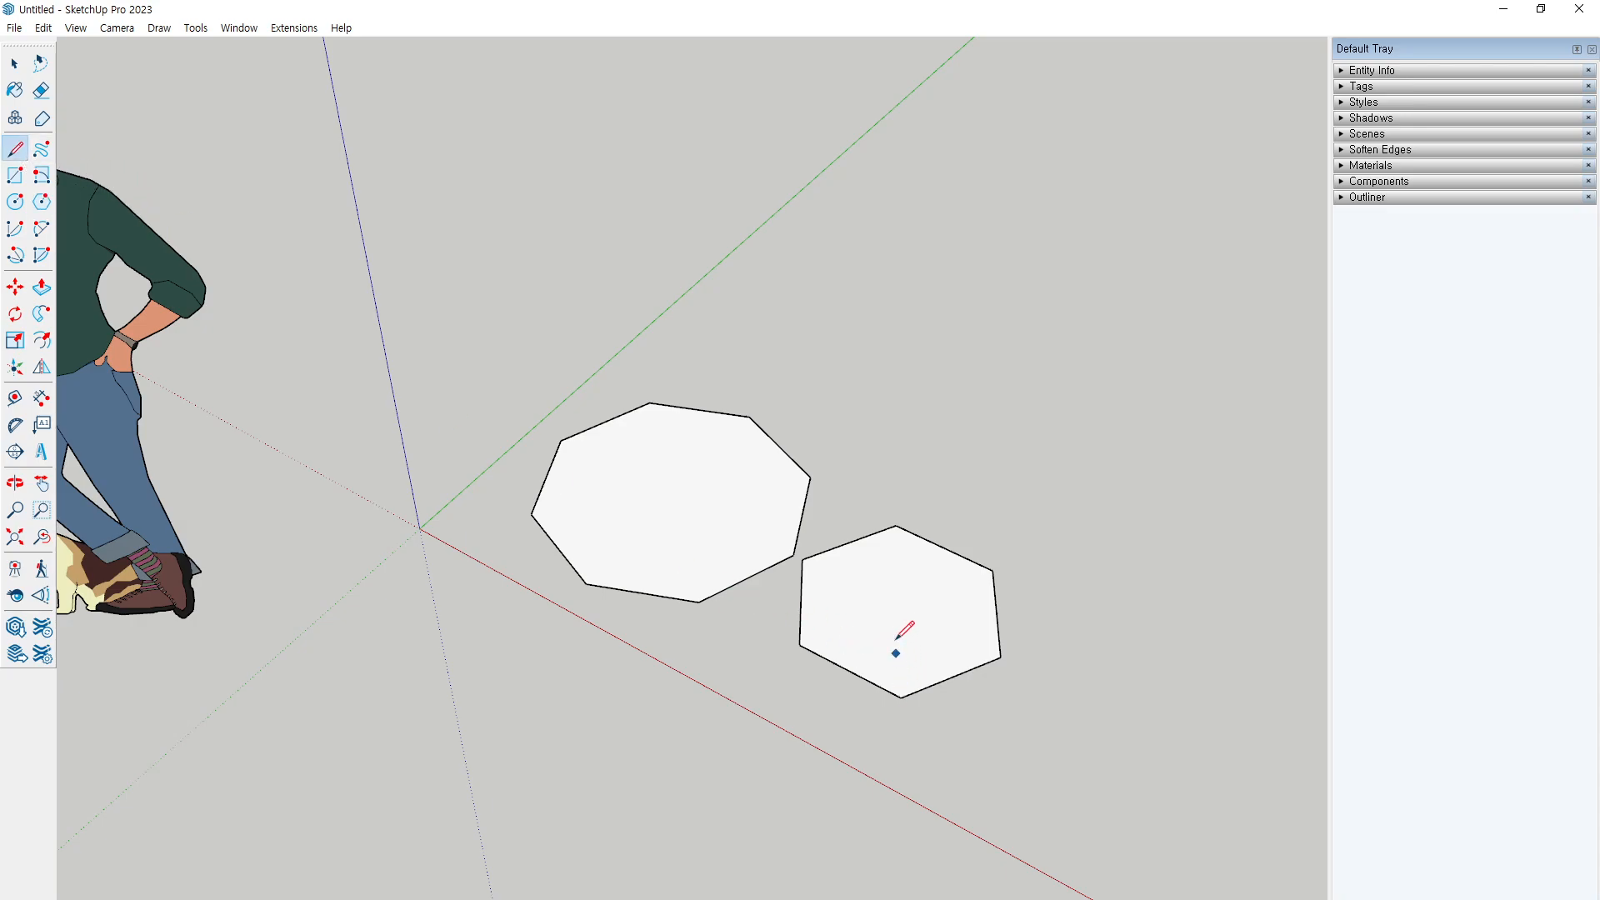
click(898, 607)
click(1000, 658)
key(Escape)
key(space)
click(893, 637)
click(931, 573)
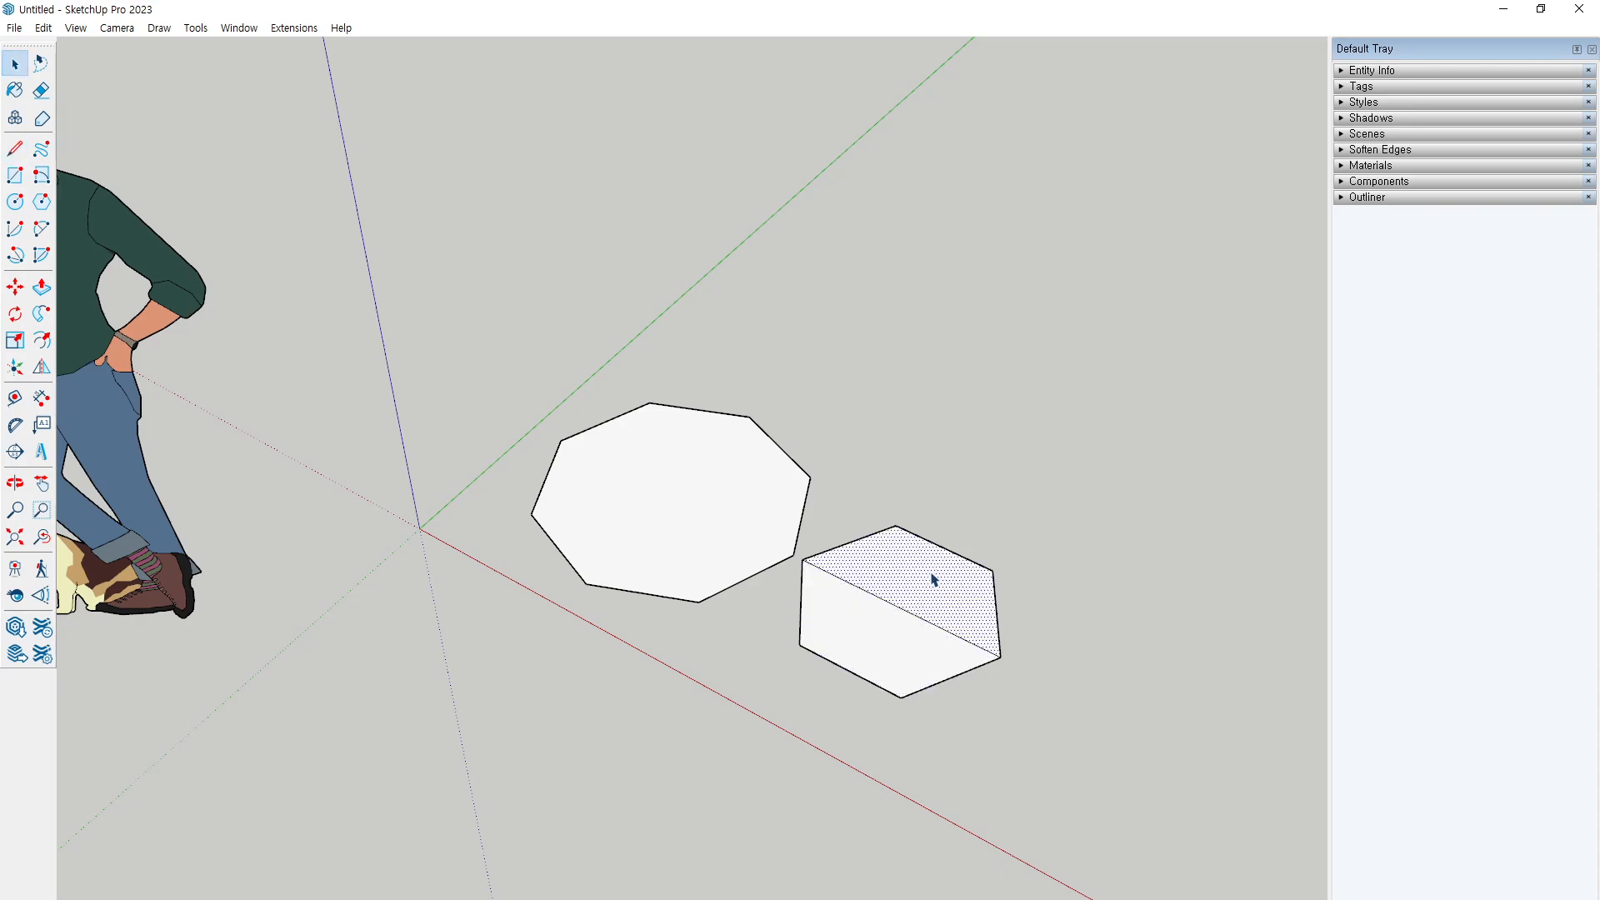
click(895, 403)
Step: Draw a circle with 16 segments on the ground beyond the split hexagon
click(15, 201)
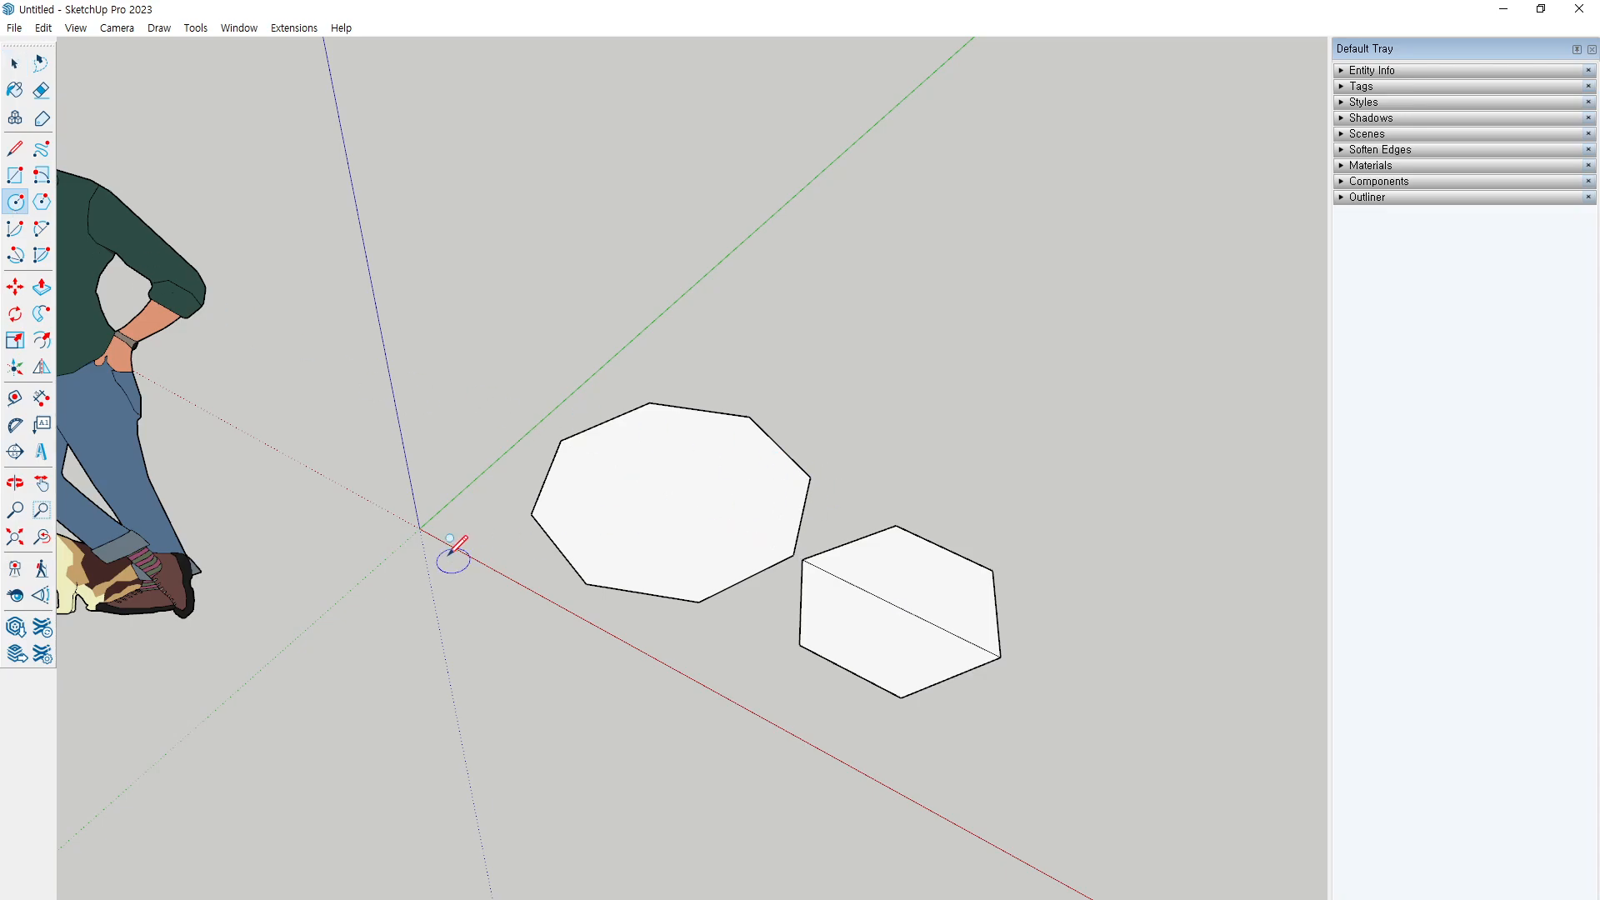
scroll(455, 553, down, 2)
shift+middle_drag(816, 655, 518, 505)
click(754, 573)
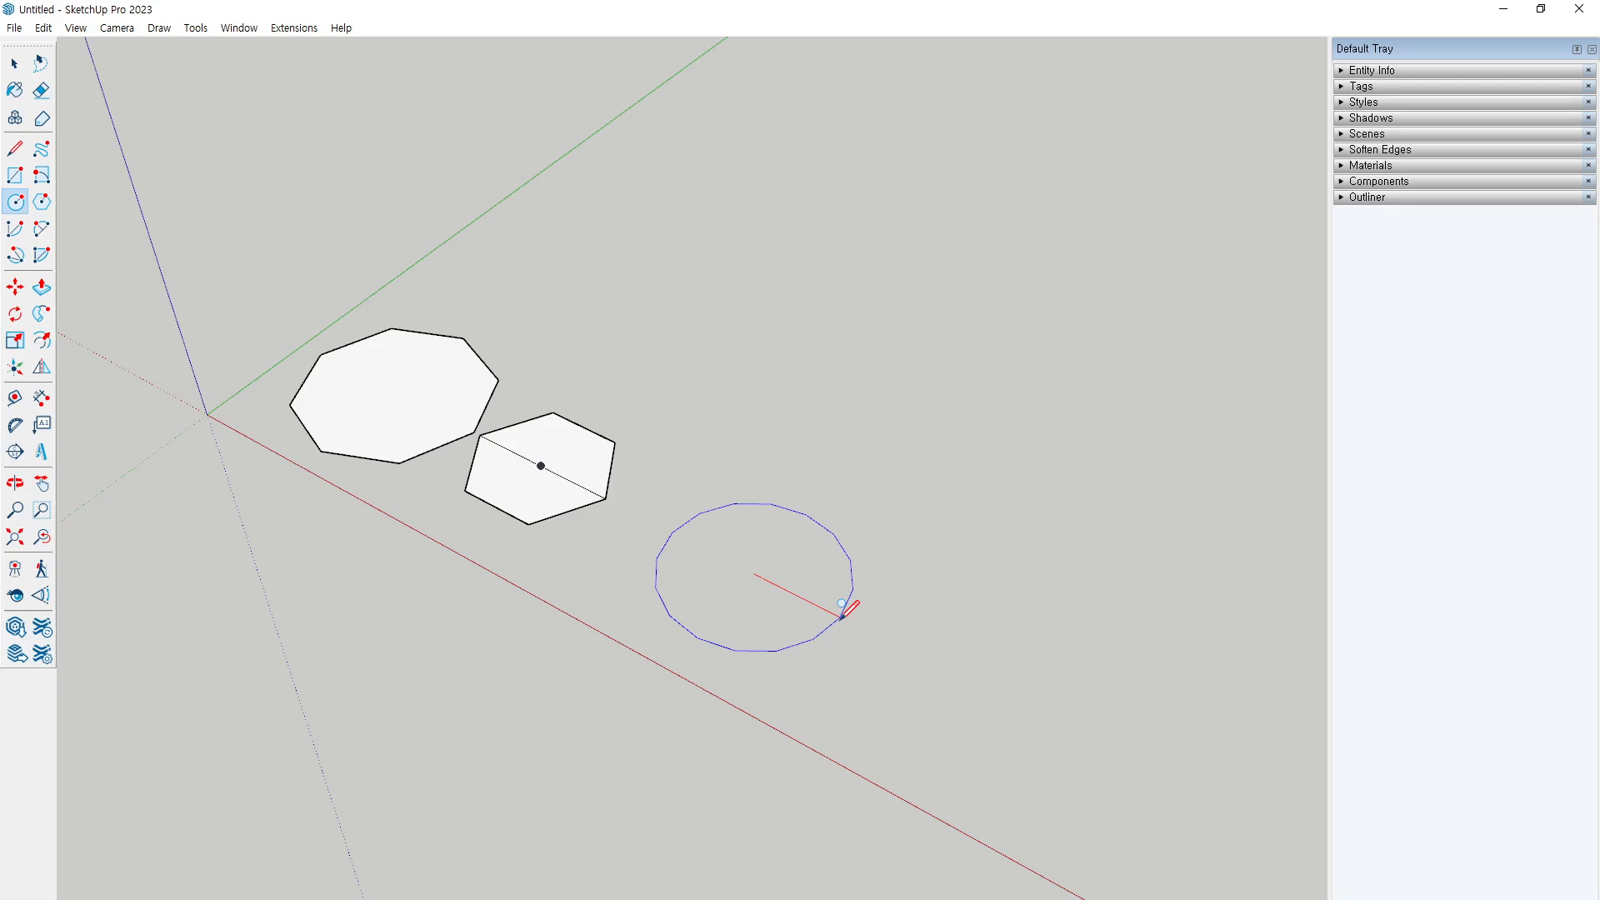
scroll(863, 597, up, 1)
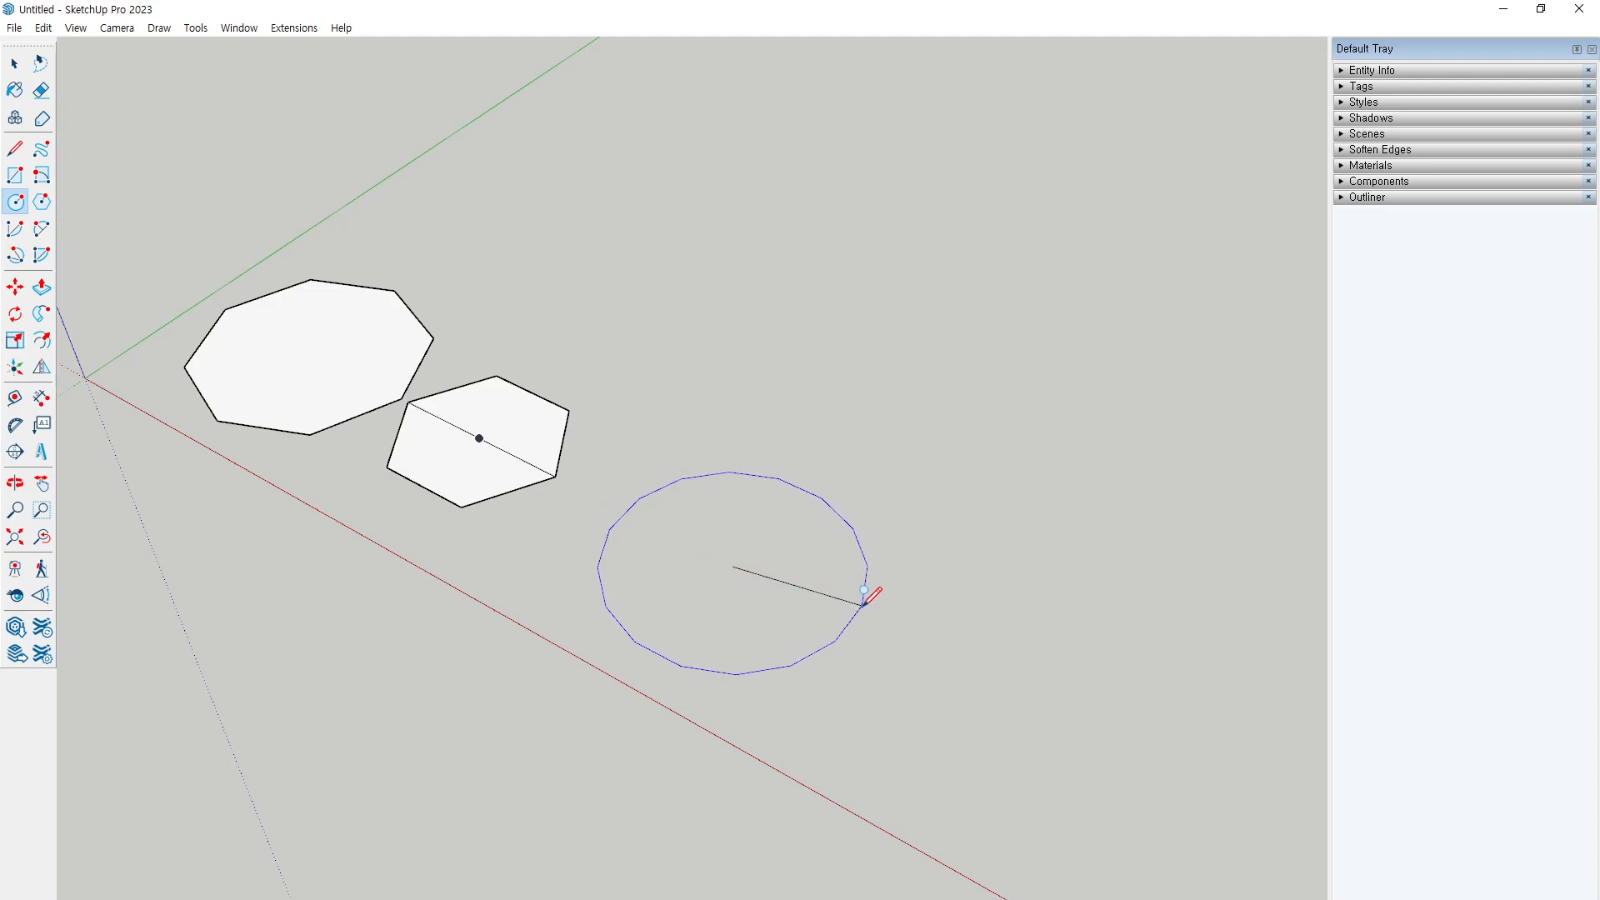
click(863, 604)
Step: Draw two lines across the 16-sided circle, from its centre to an edge and from its centre to the opposite edge
key(l)
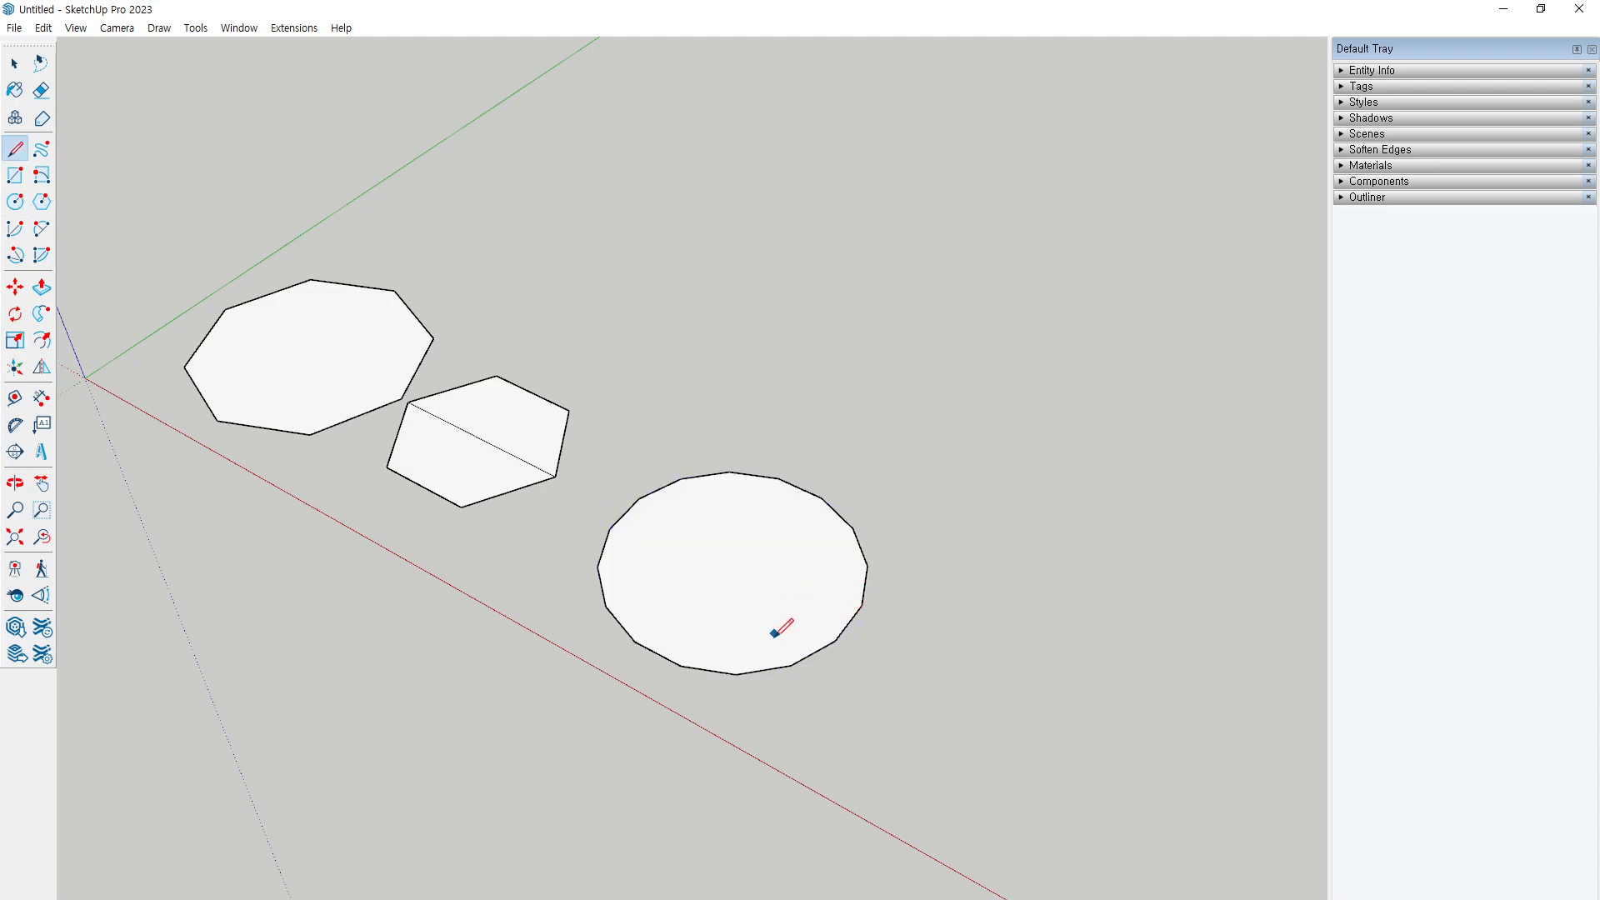
click(732, 567)
click(800, 487)
scroll(783, 467, up, 1)
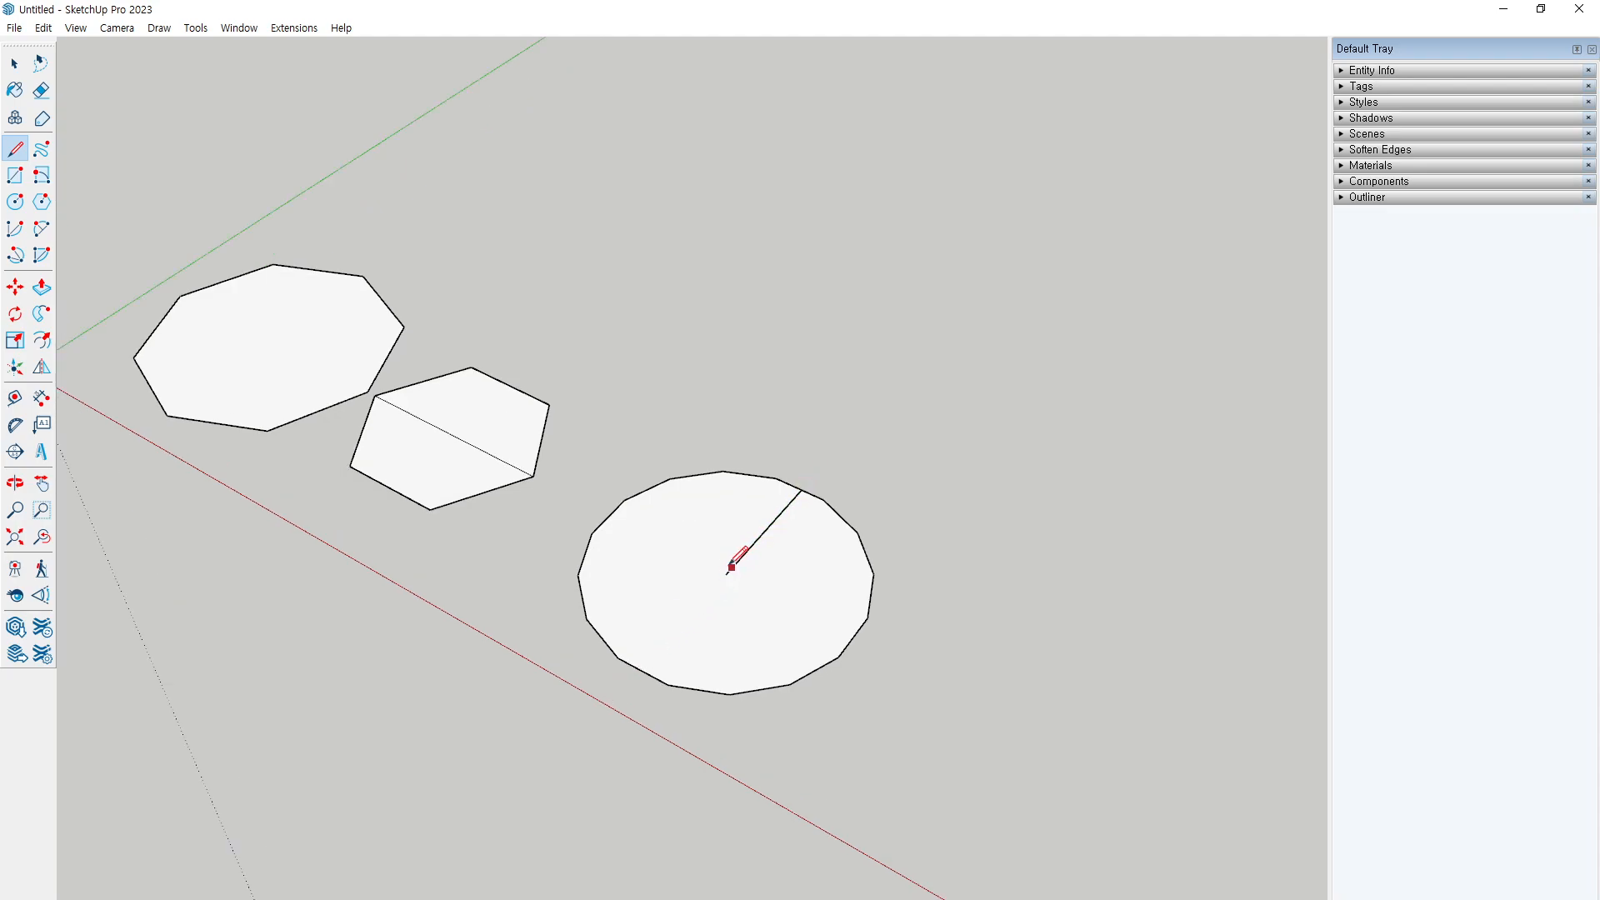
click(725, 574)
click(643, 668)
Step: Examine where the line meets the 16-sided circle's edge and select one side of the face to check whether it is split
scroll(733, 650, up, 8)
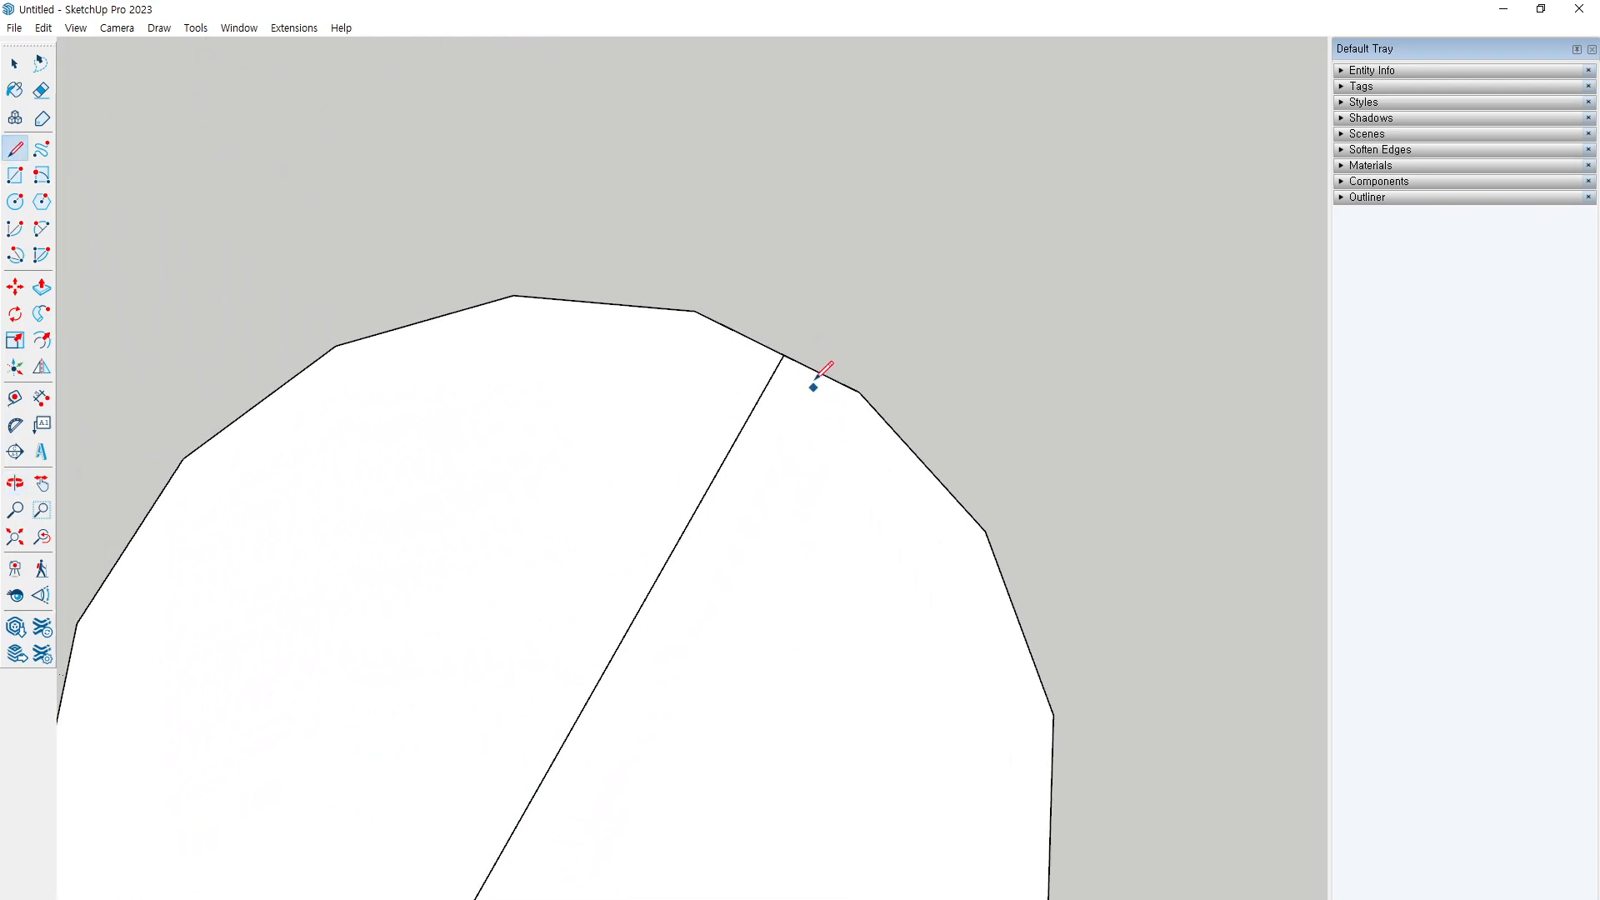
drag(682, 306, 896, 406)
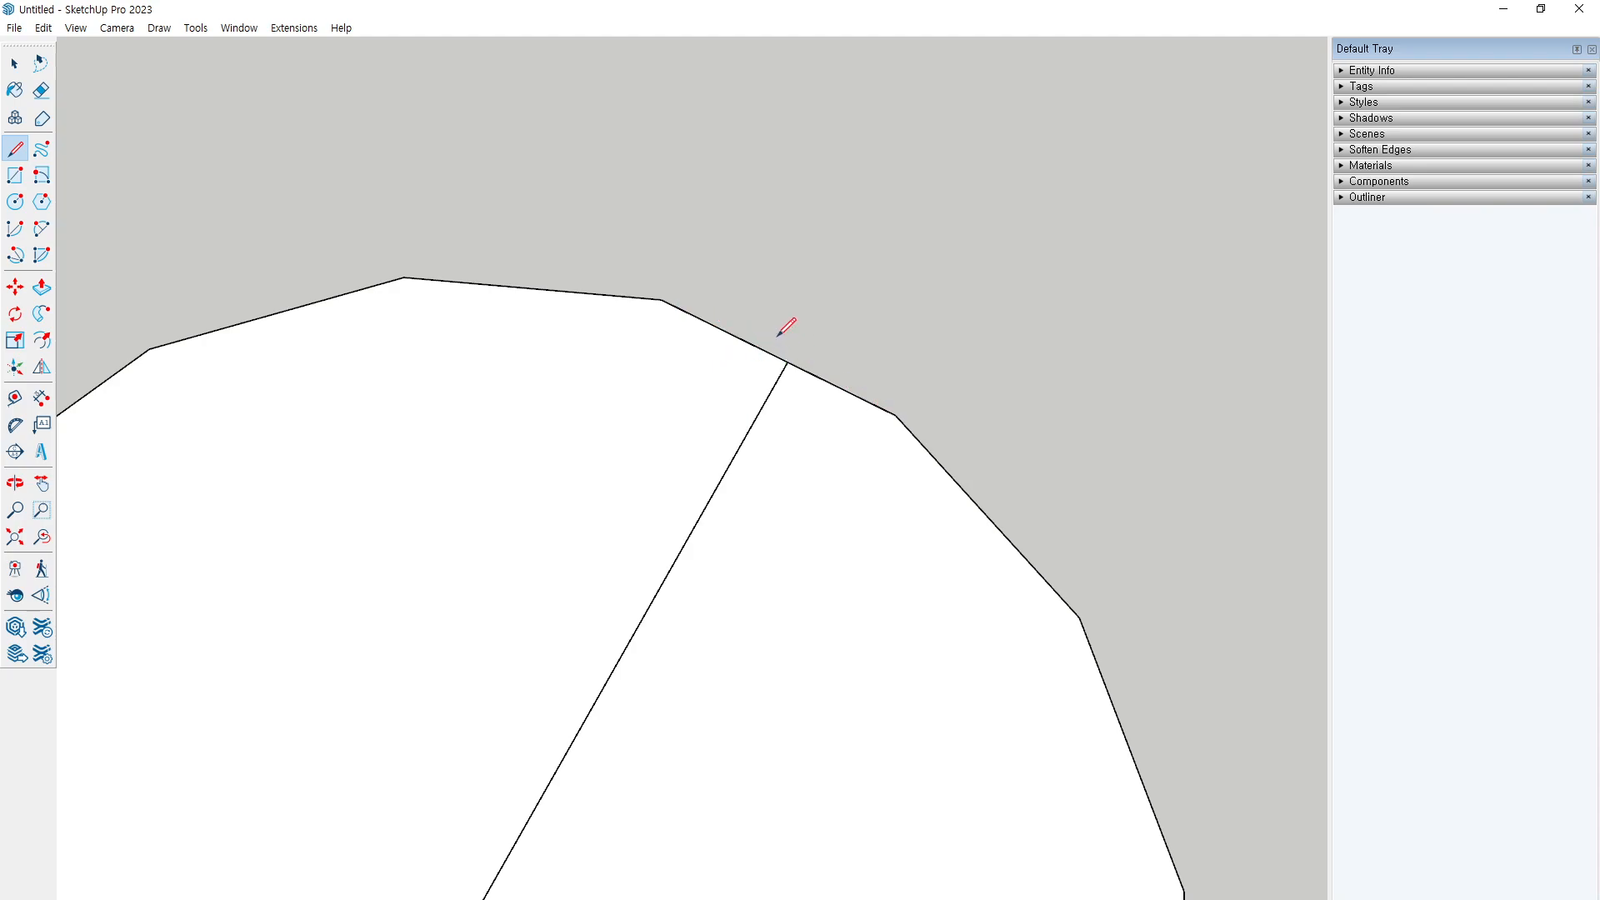
scroll(785, 328, down, 3)
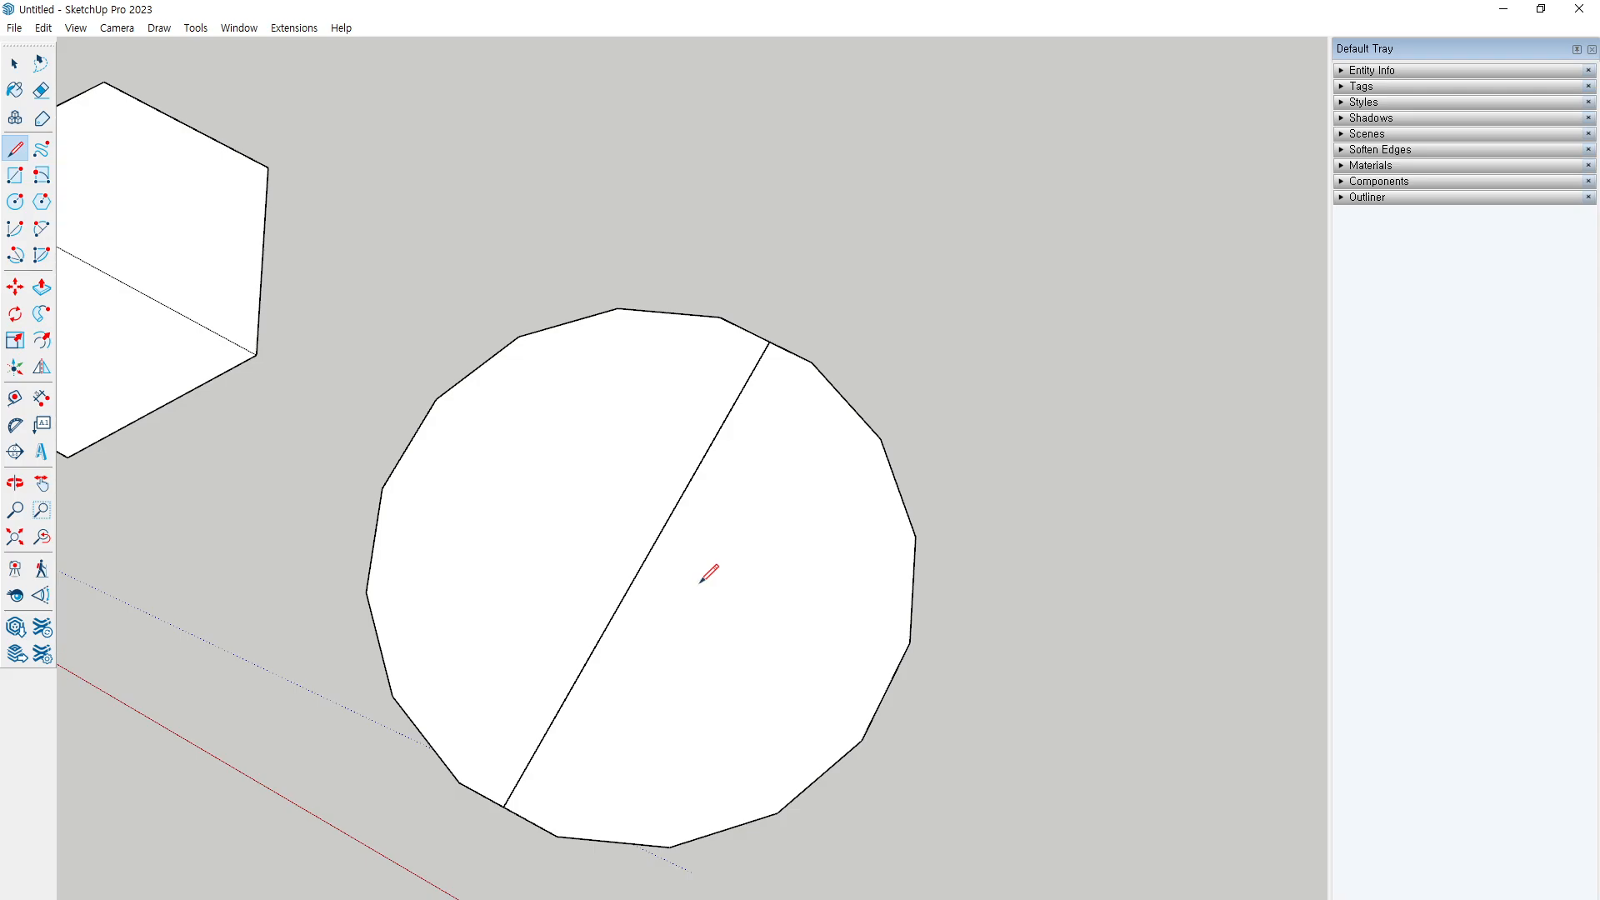
key(space)
click(723, 596)
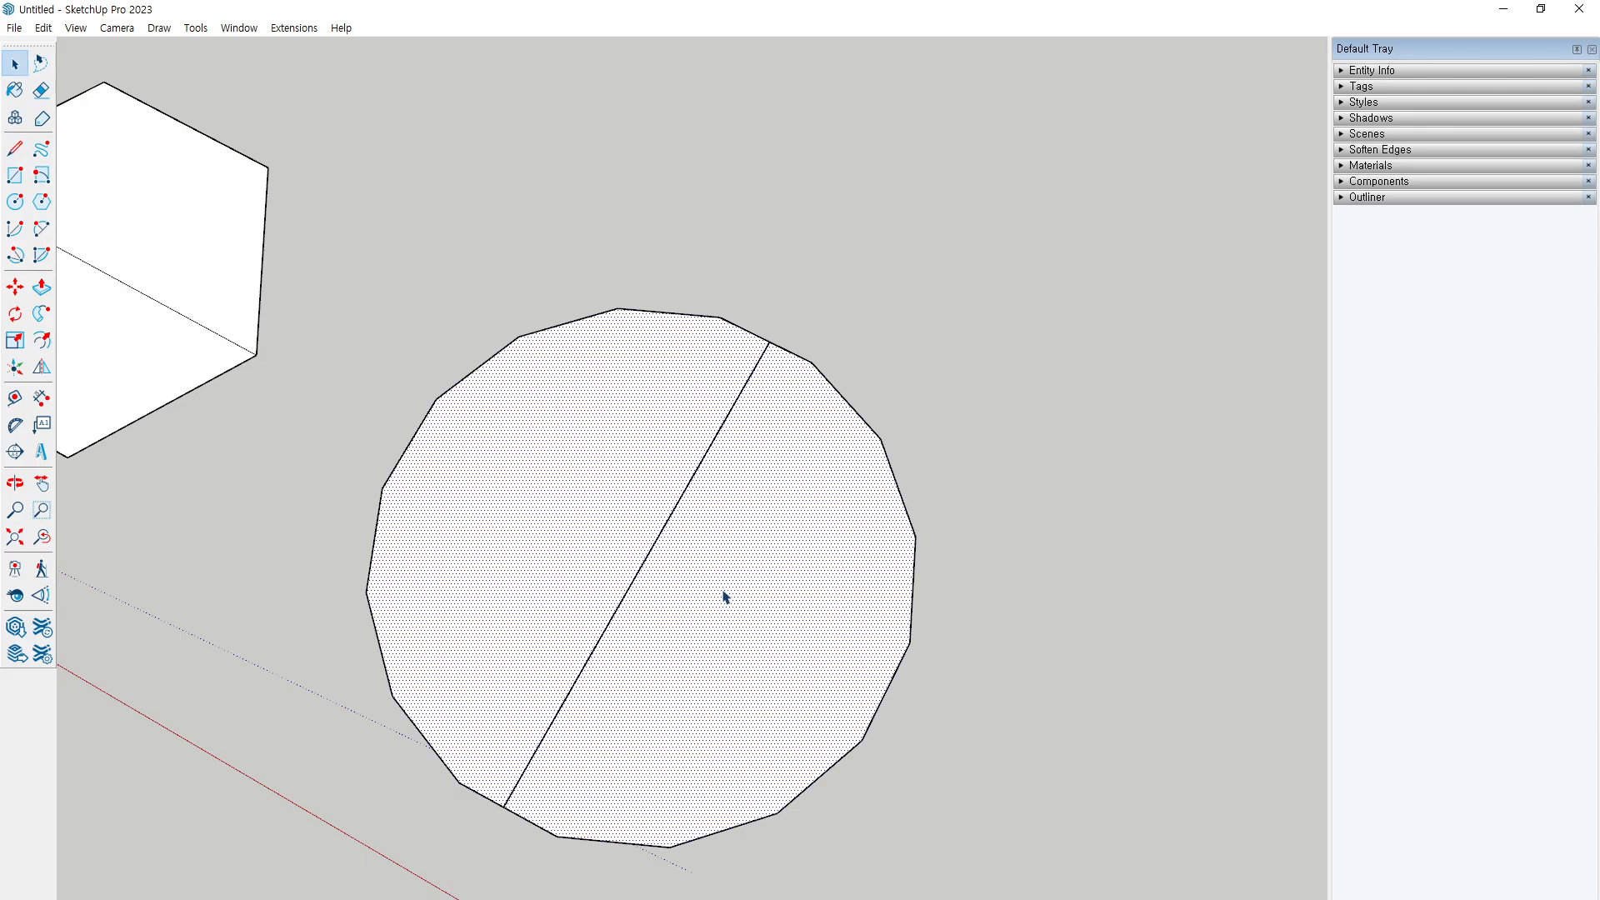
click(935, 311)
scroll(767, 346, down, 2)
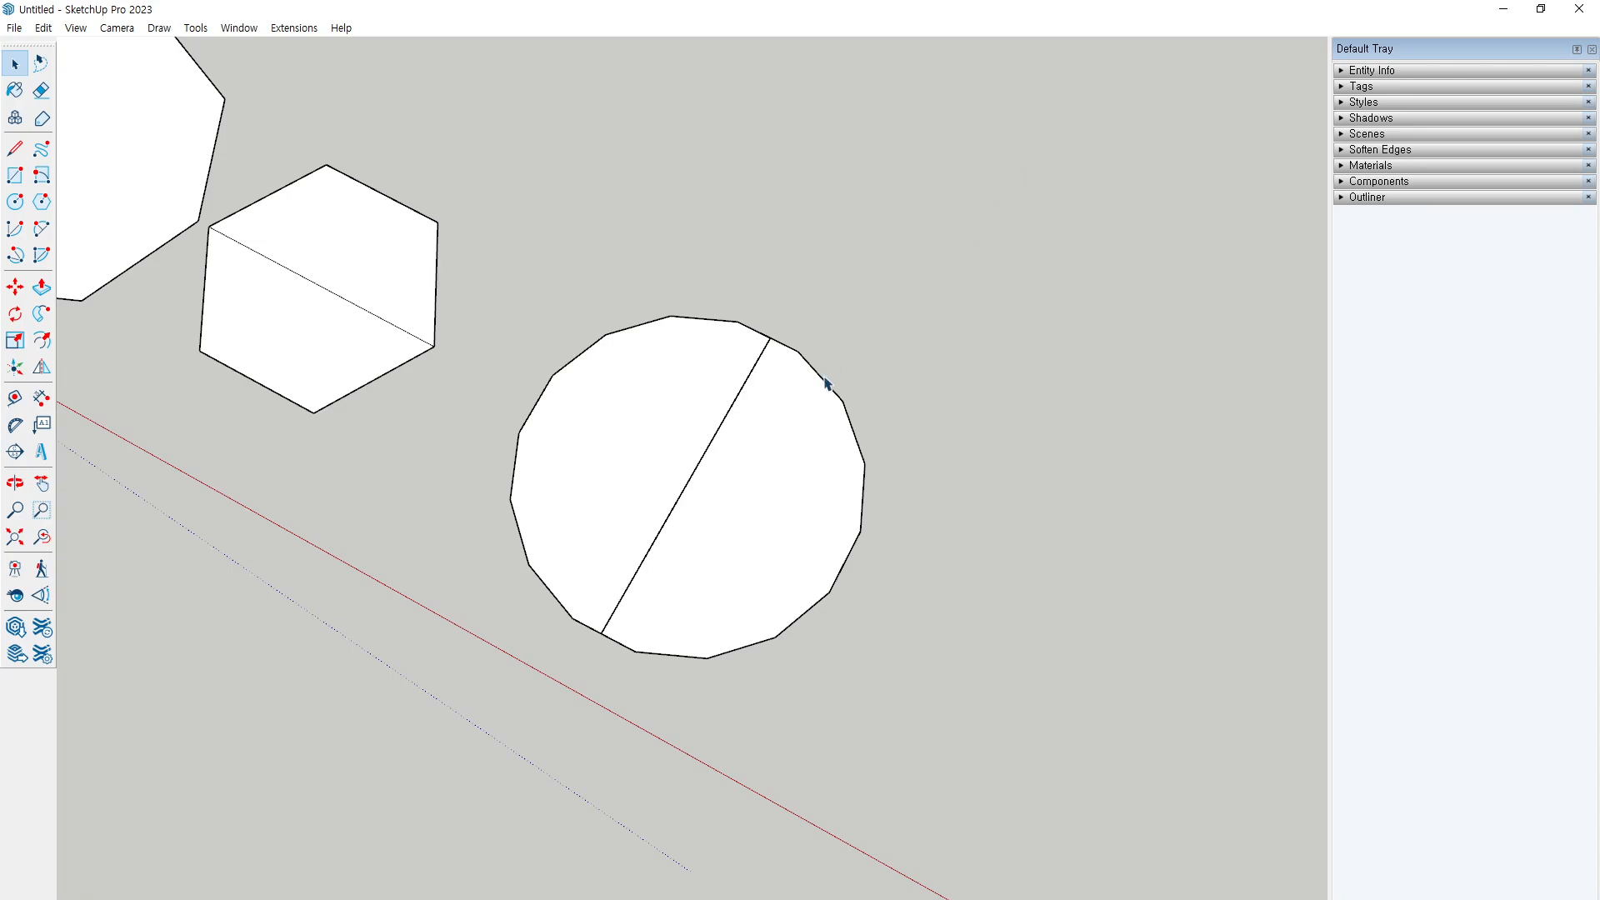
Step: Delete the octagon, the split hexagon and the 16-sided circle with its dividing lines
scroll(824, 383, down, 2)
click(346, 211)
key(Delete)
click(486, 299)
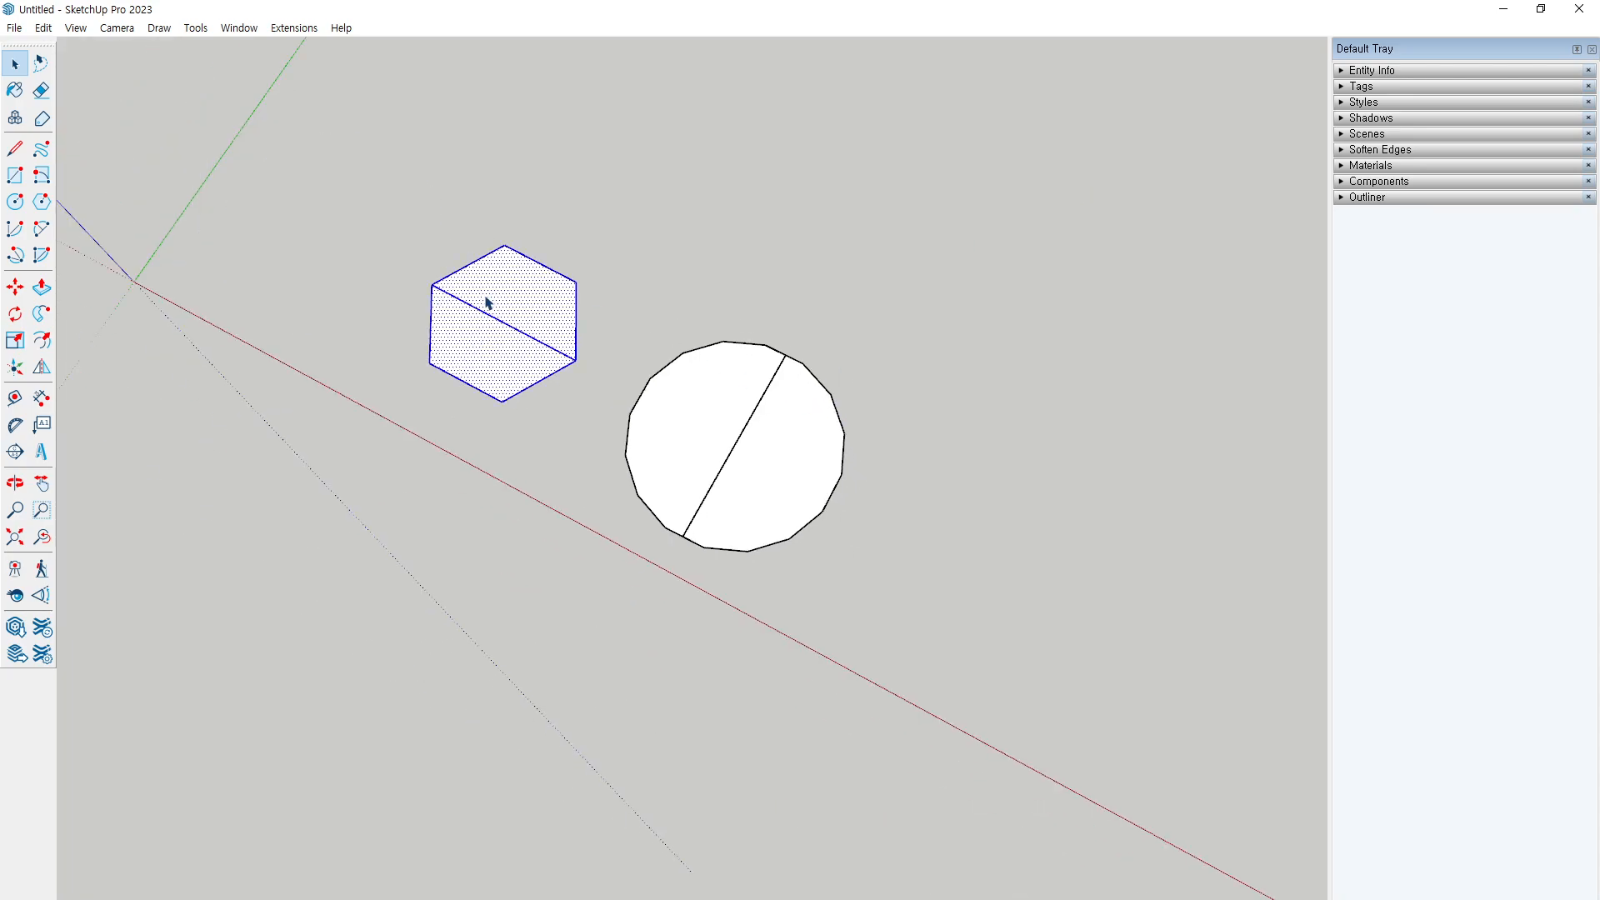
key(Delete)
click(742, 412)
key(Delete)
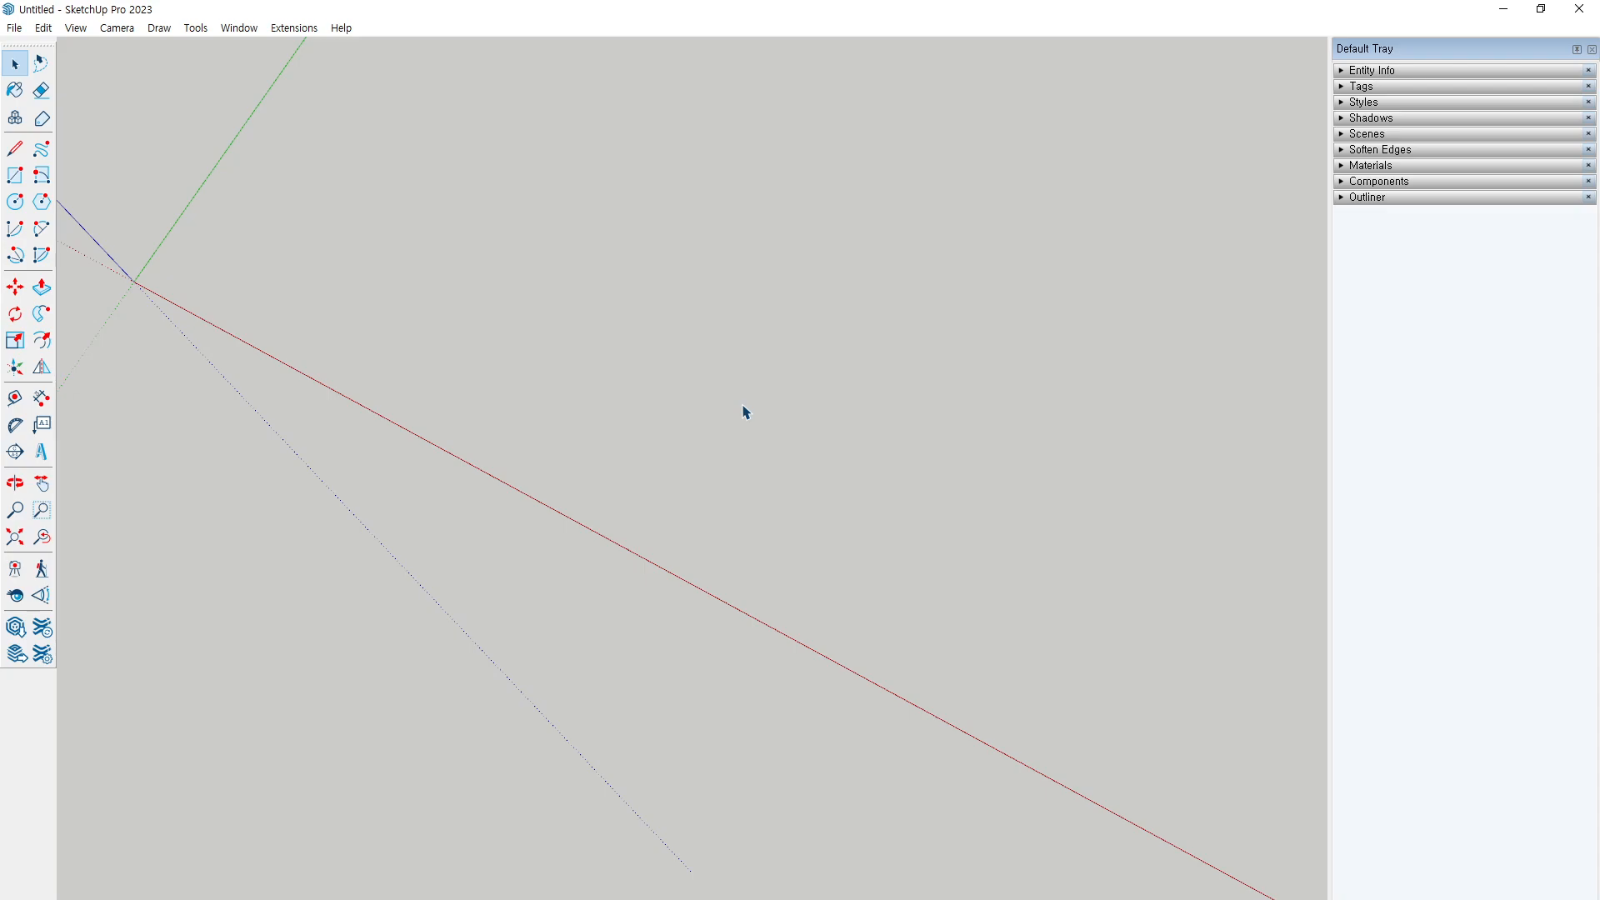
middle_drag(732, 400, 793, 589)
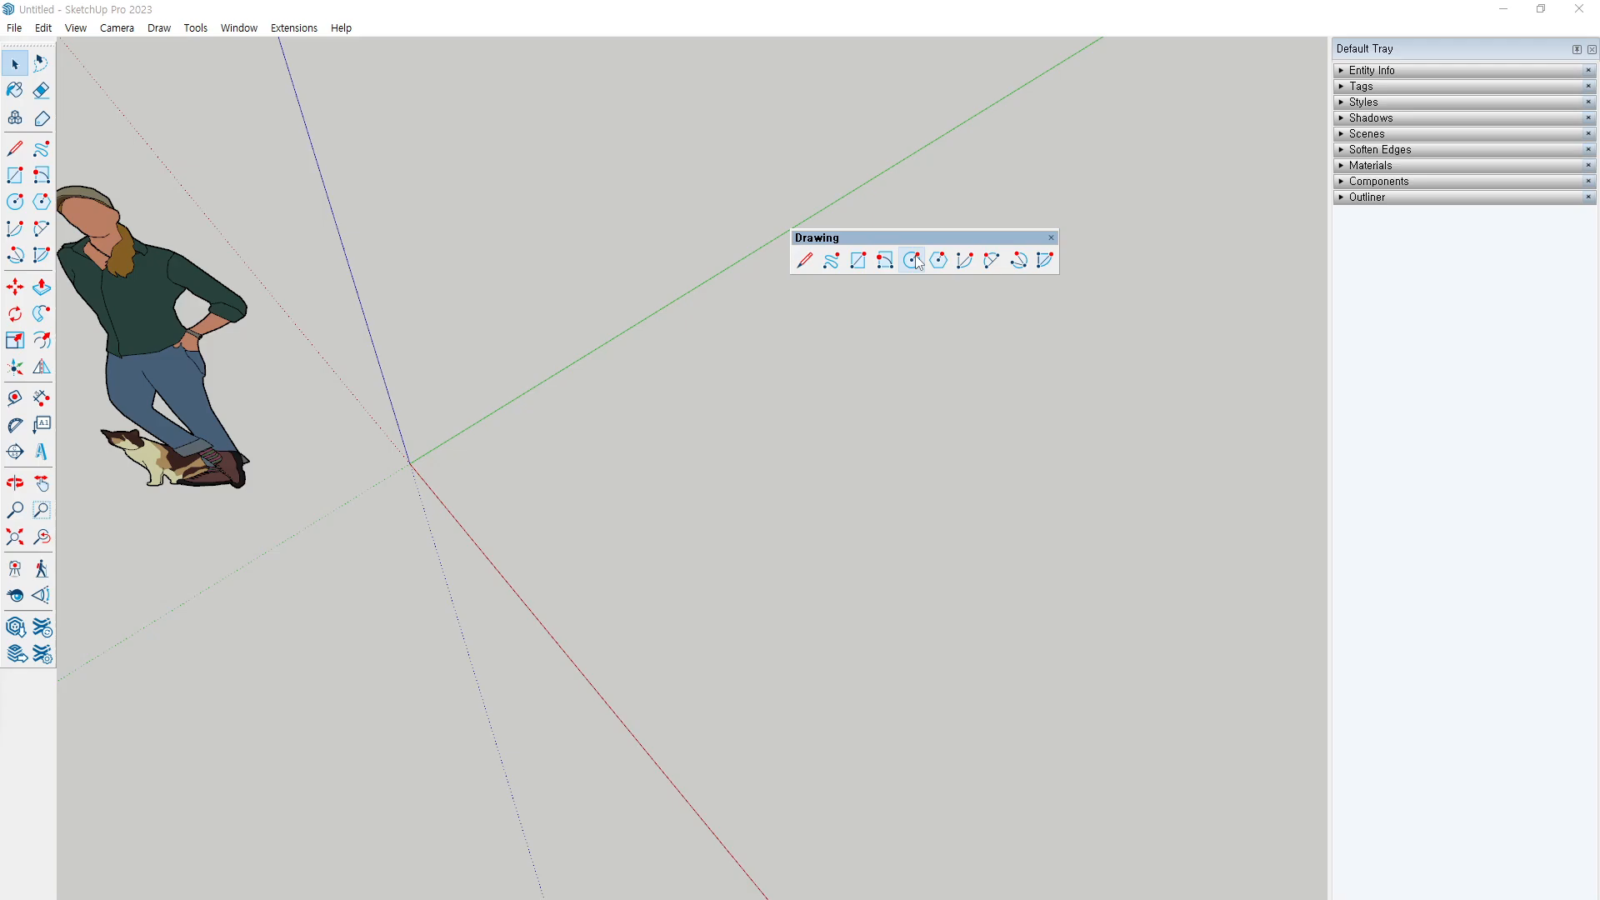
click(913, 260)
mouse_move(594, 252)
mouse_down()
mouse_move(612, 472)
mouse_move(814, 332)
mouse_move(812, 315)
mouse_up()
drag(594, 246, 810, 338)
drag(600, 329, 670, 277)
drag(743, 304, 643, 365)
drag(742, 343, 631, 423)
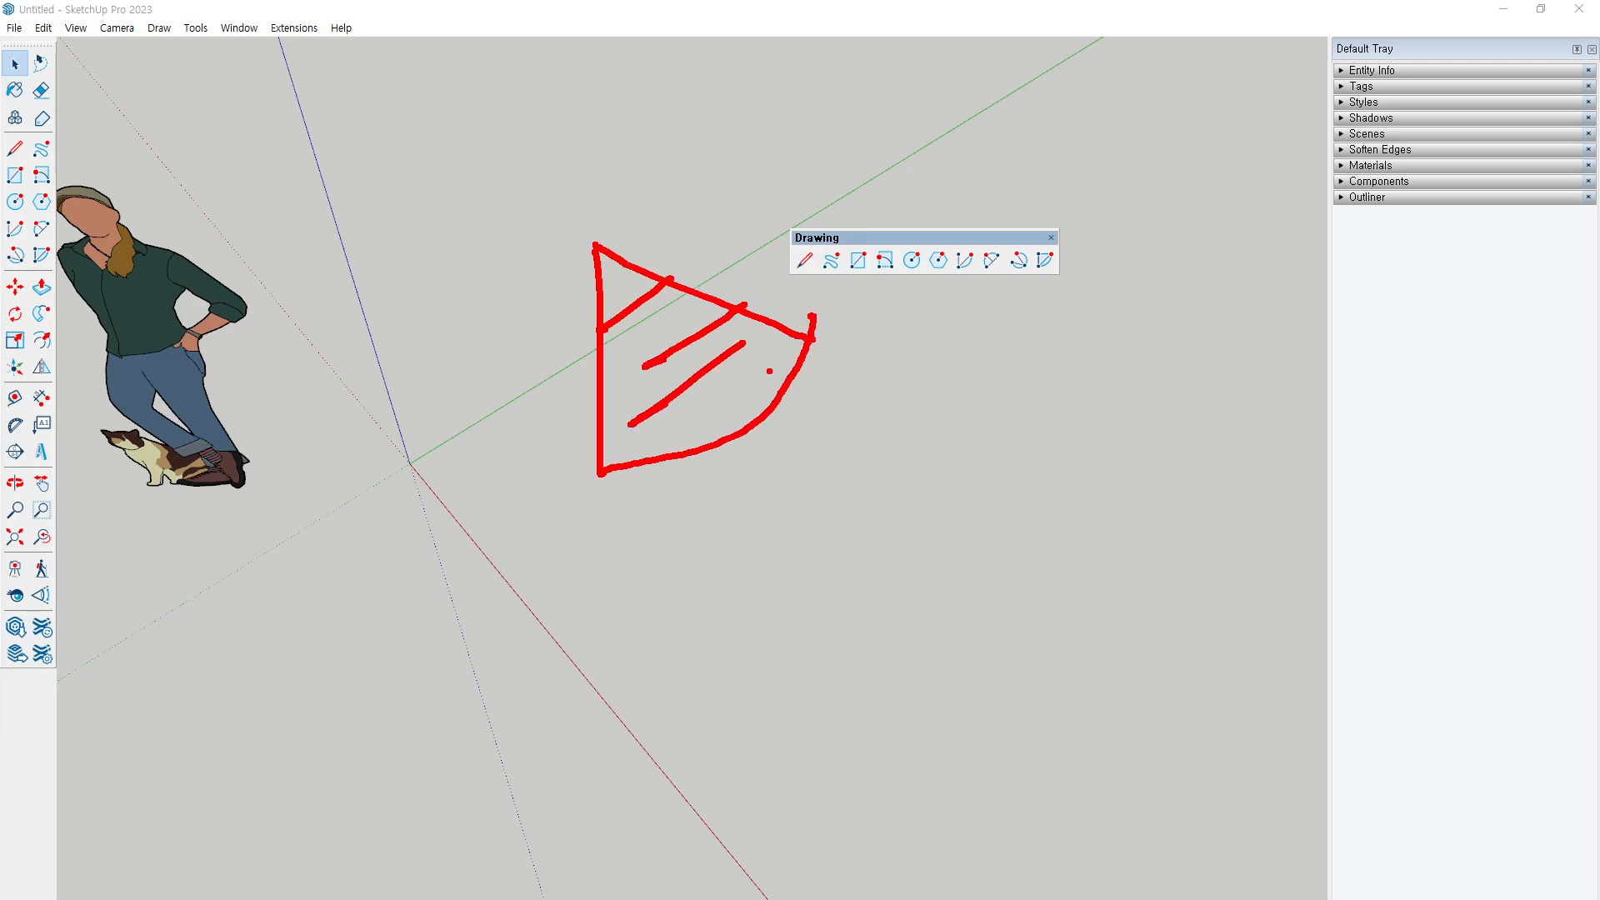
drag(764, 373, 664, 419)
drag(752, 391, 697, 422)
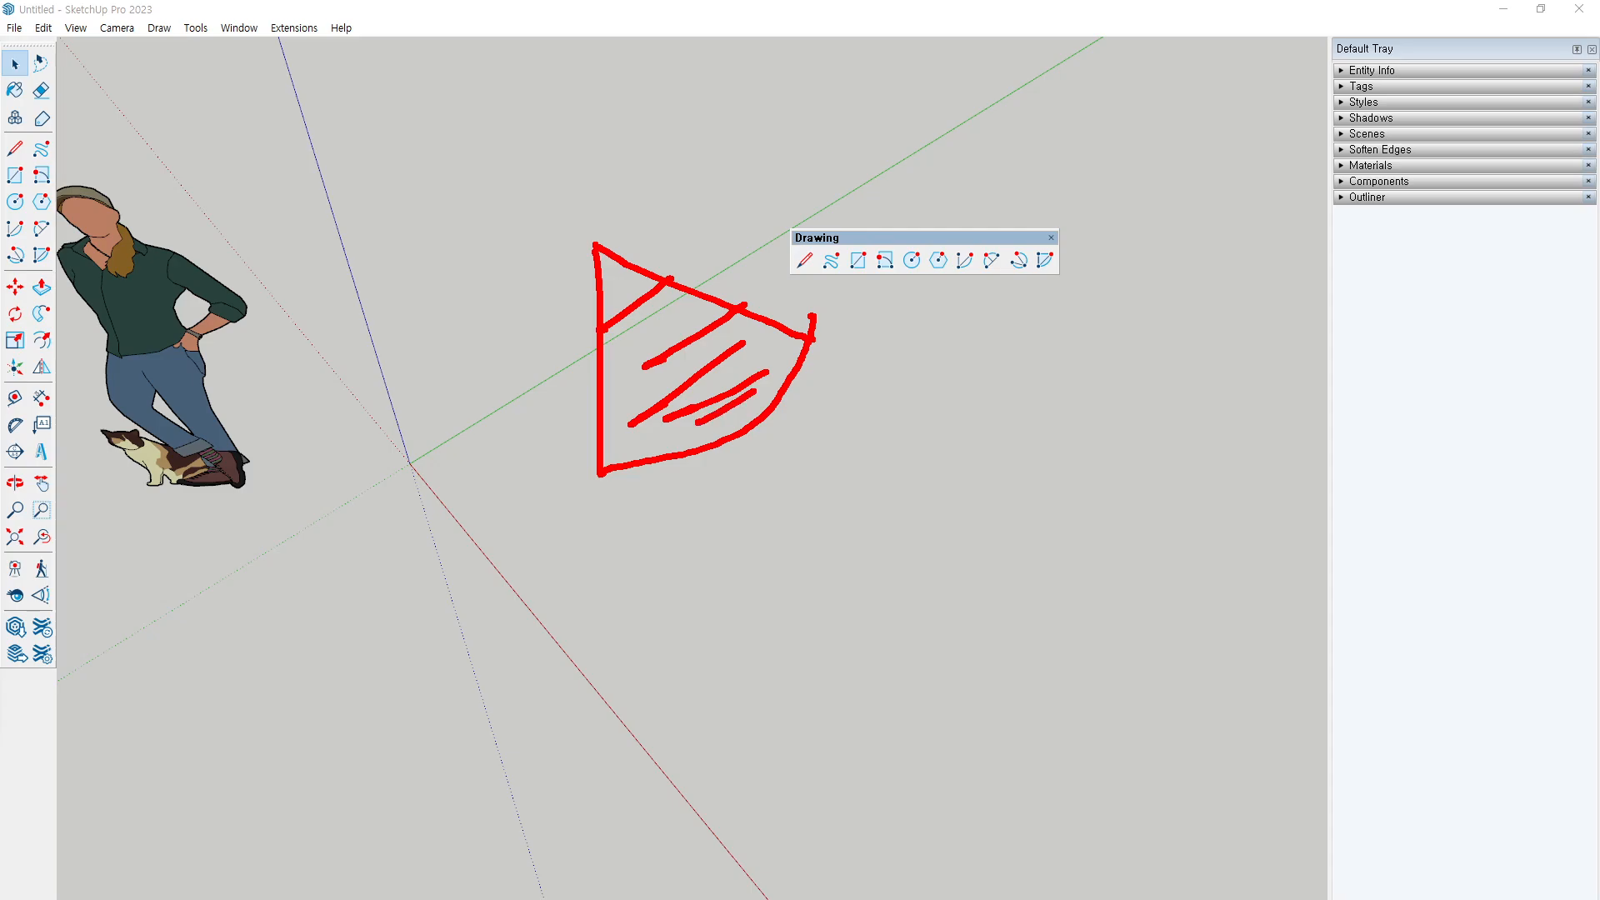
key(Escape)
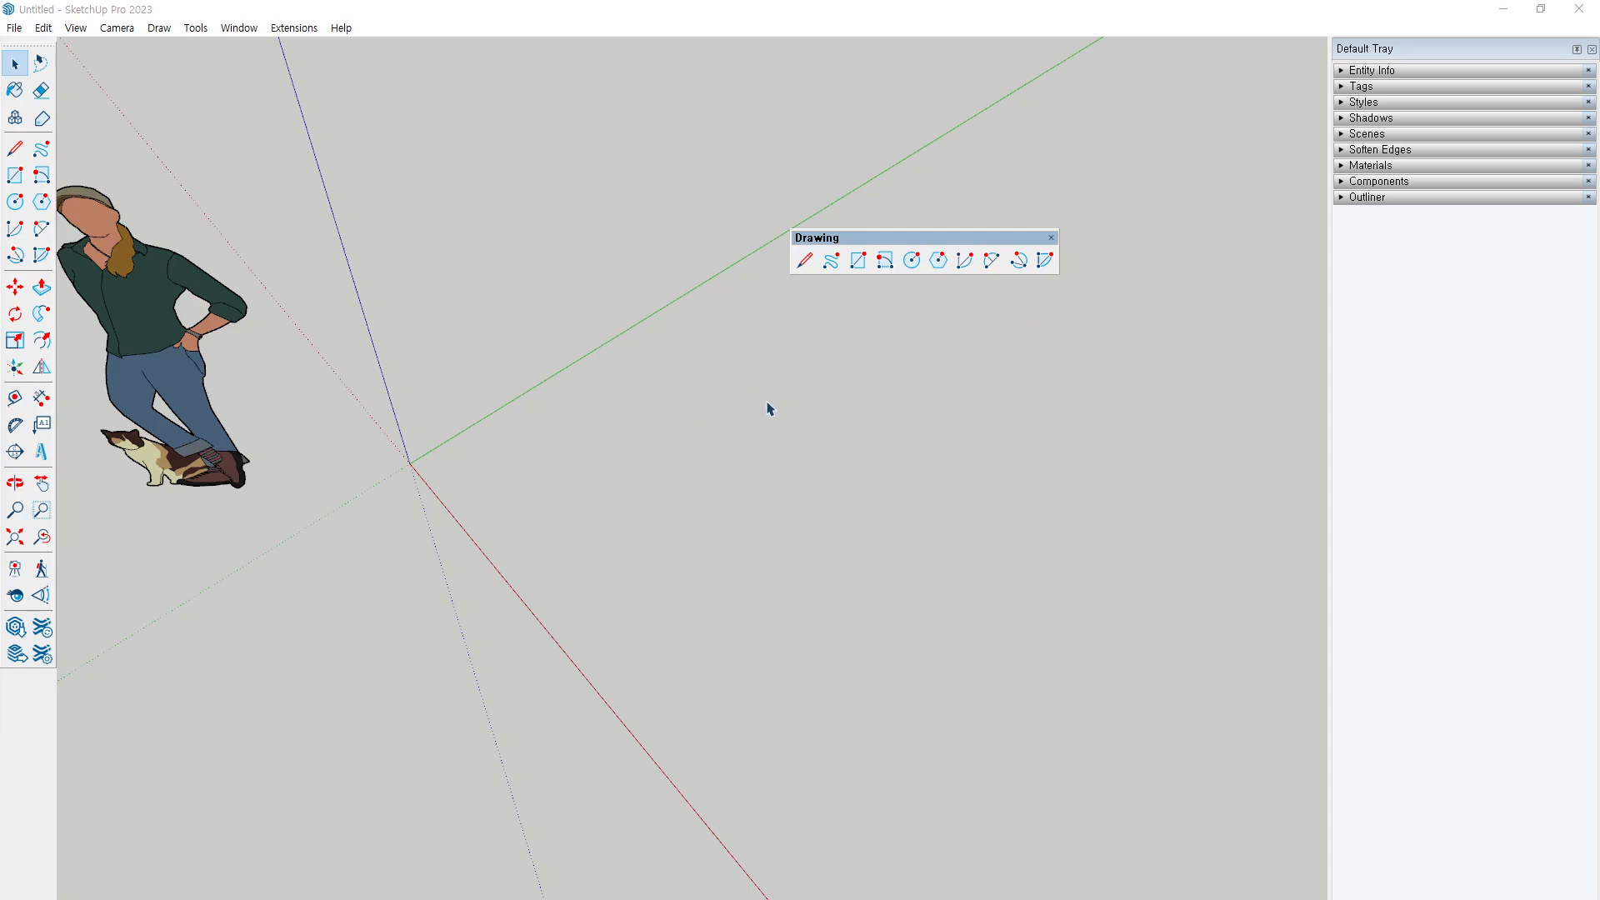
Step: Draw an arc on the ground with the Arc tool, starting from a centre point with the radius along the red axis and sweeping counterclockwise
middle_drag(768, 407, 868, 367)
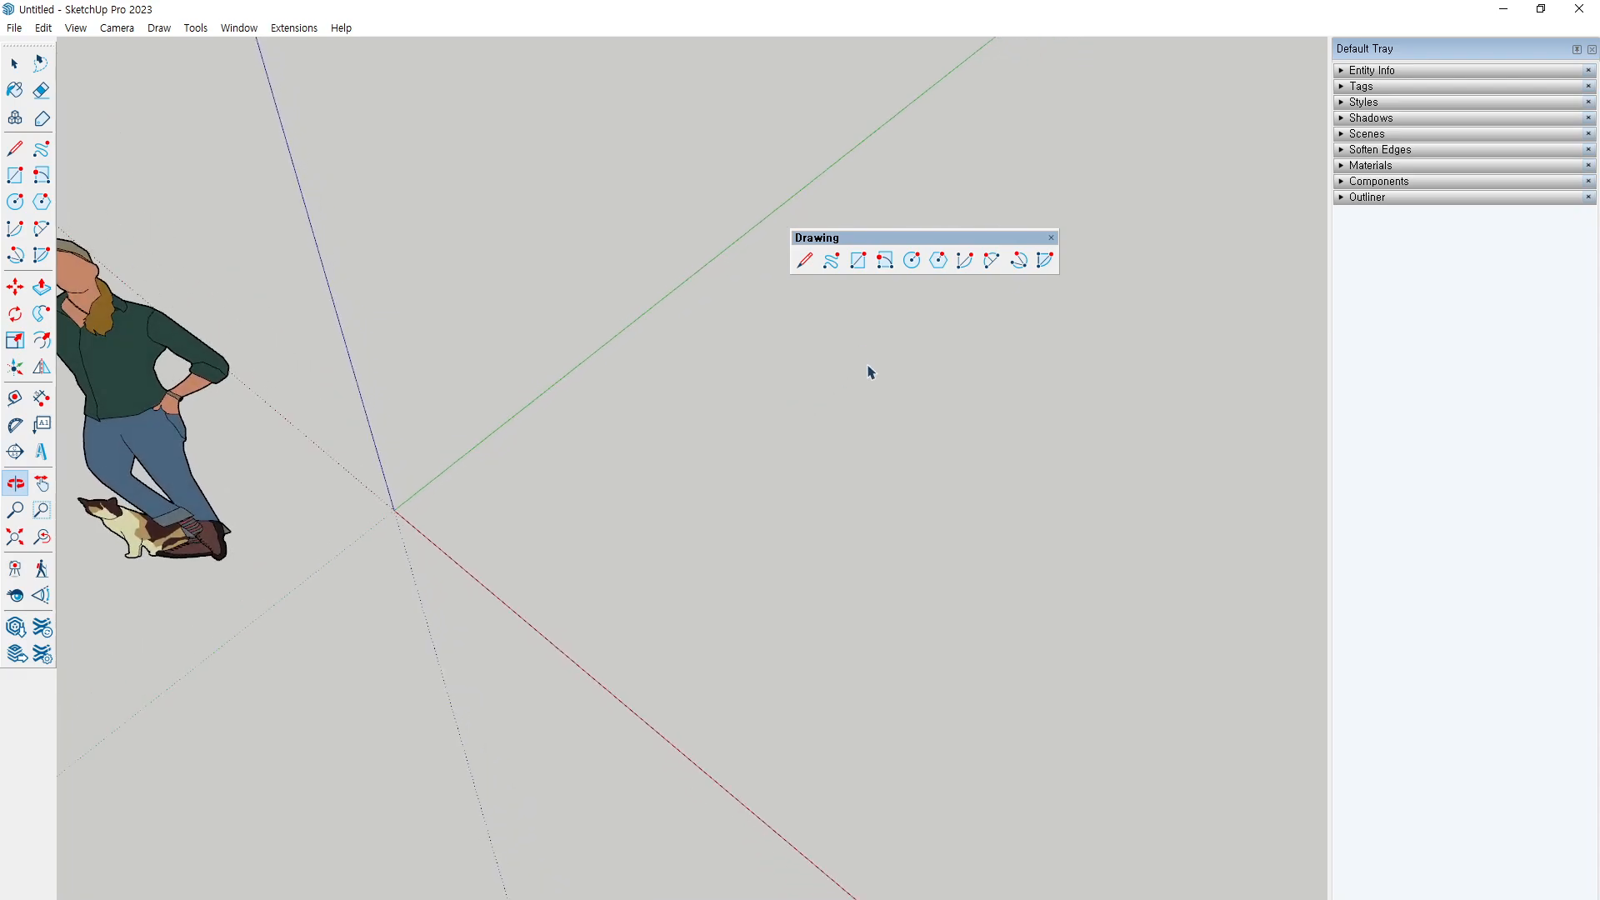
click(965, 261)
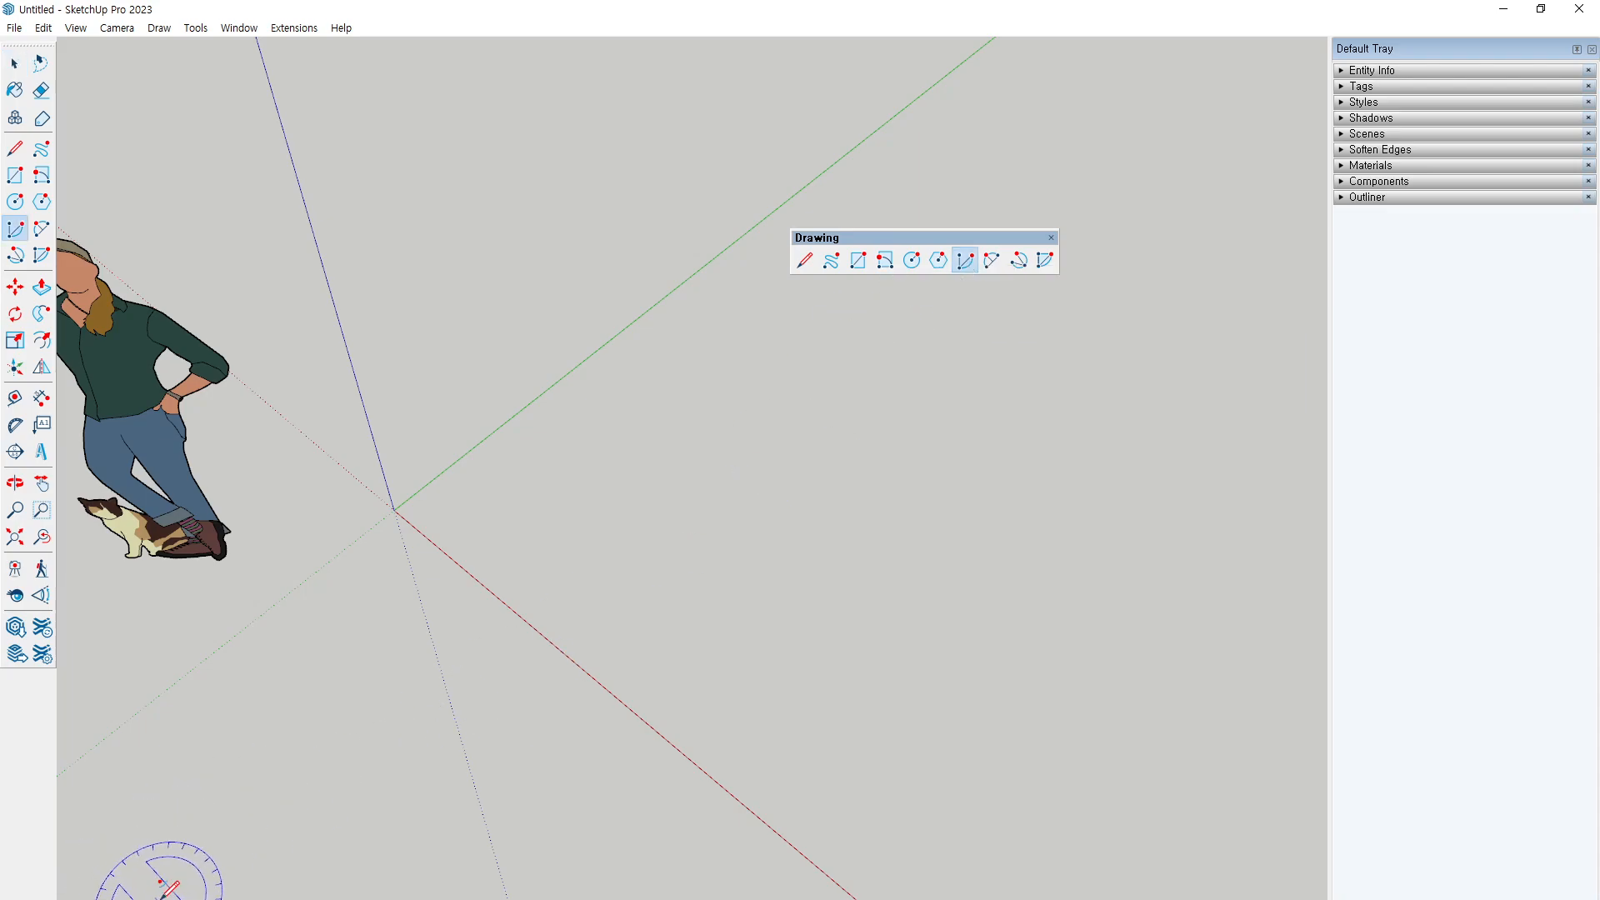
mouse_move(776, 543)
mouse_down()
mouse_move(553, 417)
mouse_move(842, 461)
mouse_move(794, 527)
mouse_up()
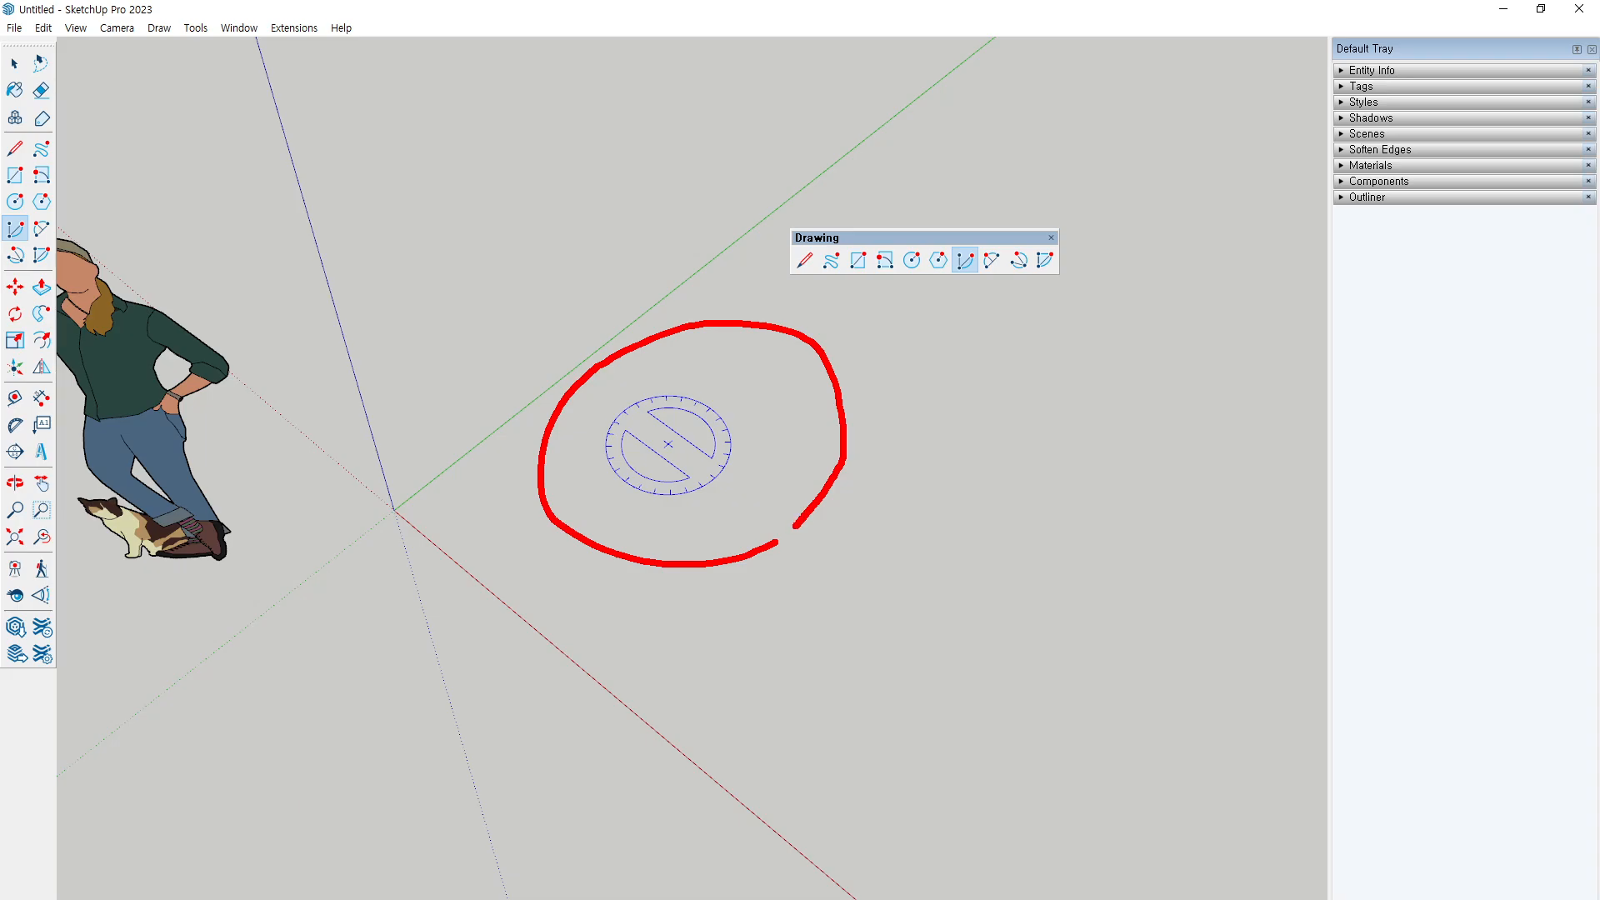
key(Escape)
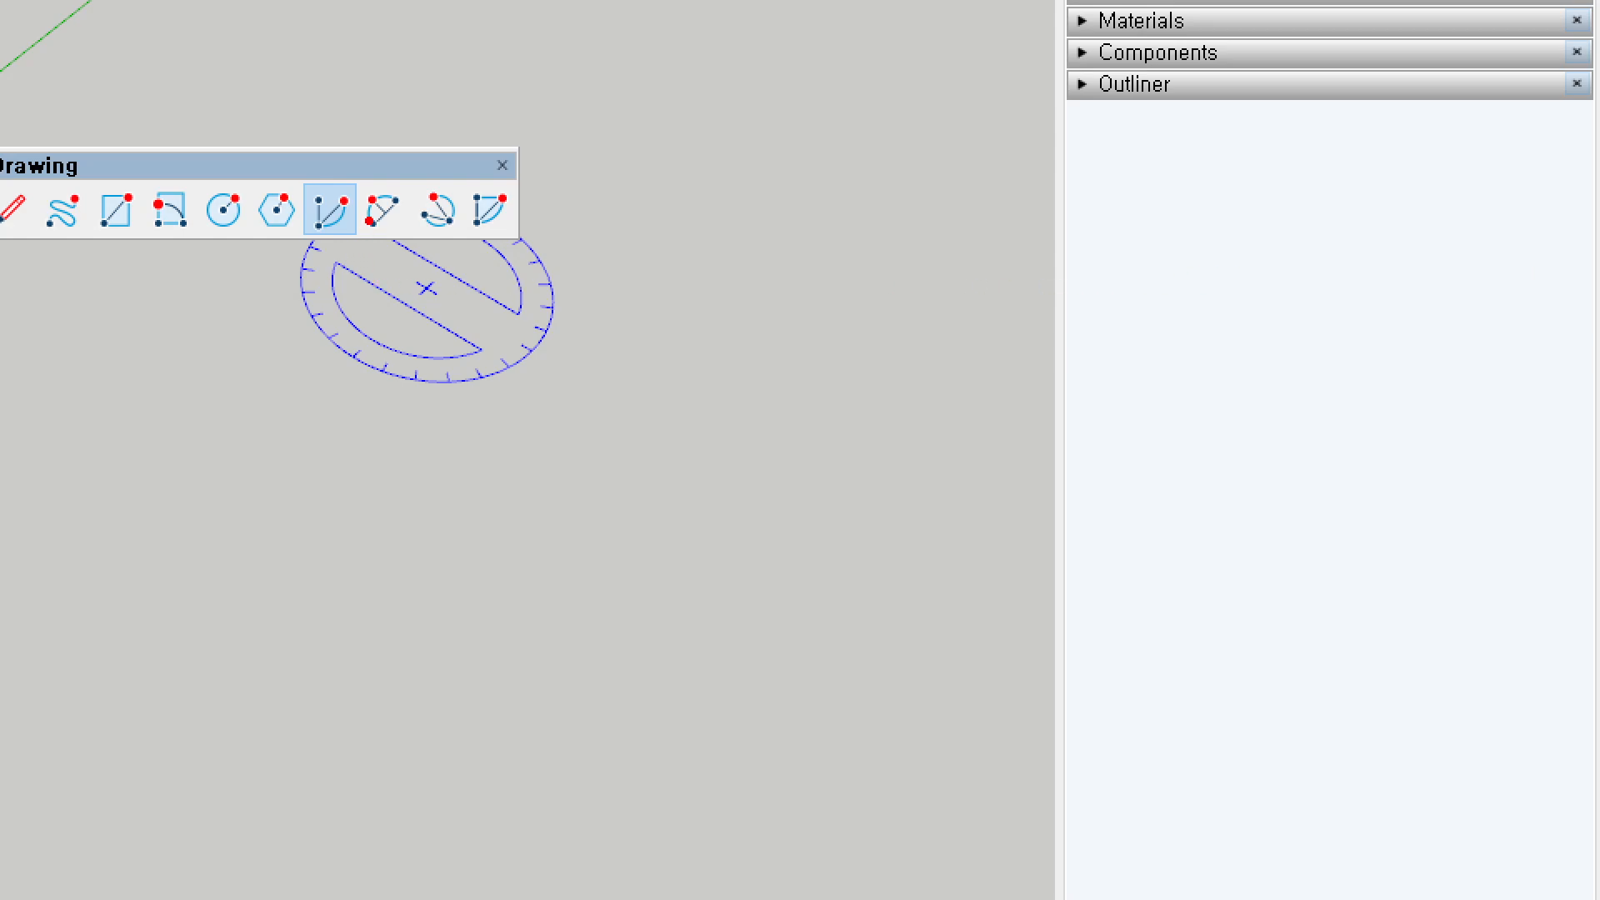
mouse_move(357, 176)
mouse_down()
mouse_move(400, 165)
mouse_move(303, 207)
mouse_move(328, 202)
mouse_move(327, 230)
mouse_move(355, 190)
mouse_move(341, 230)
mouse_up()
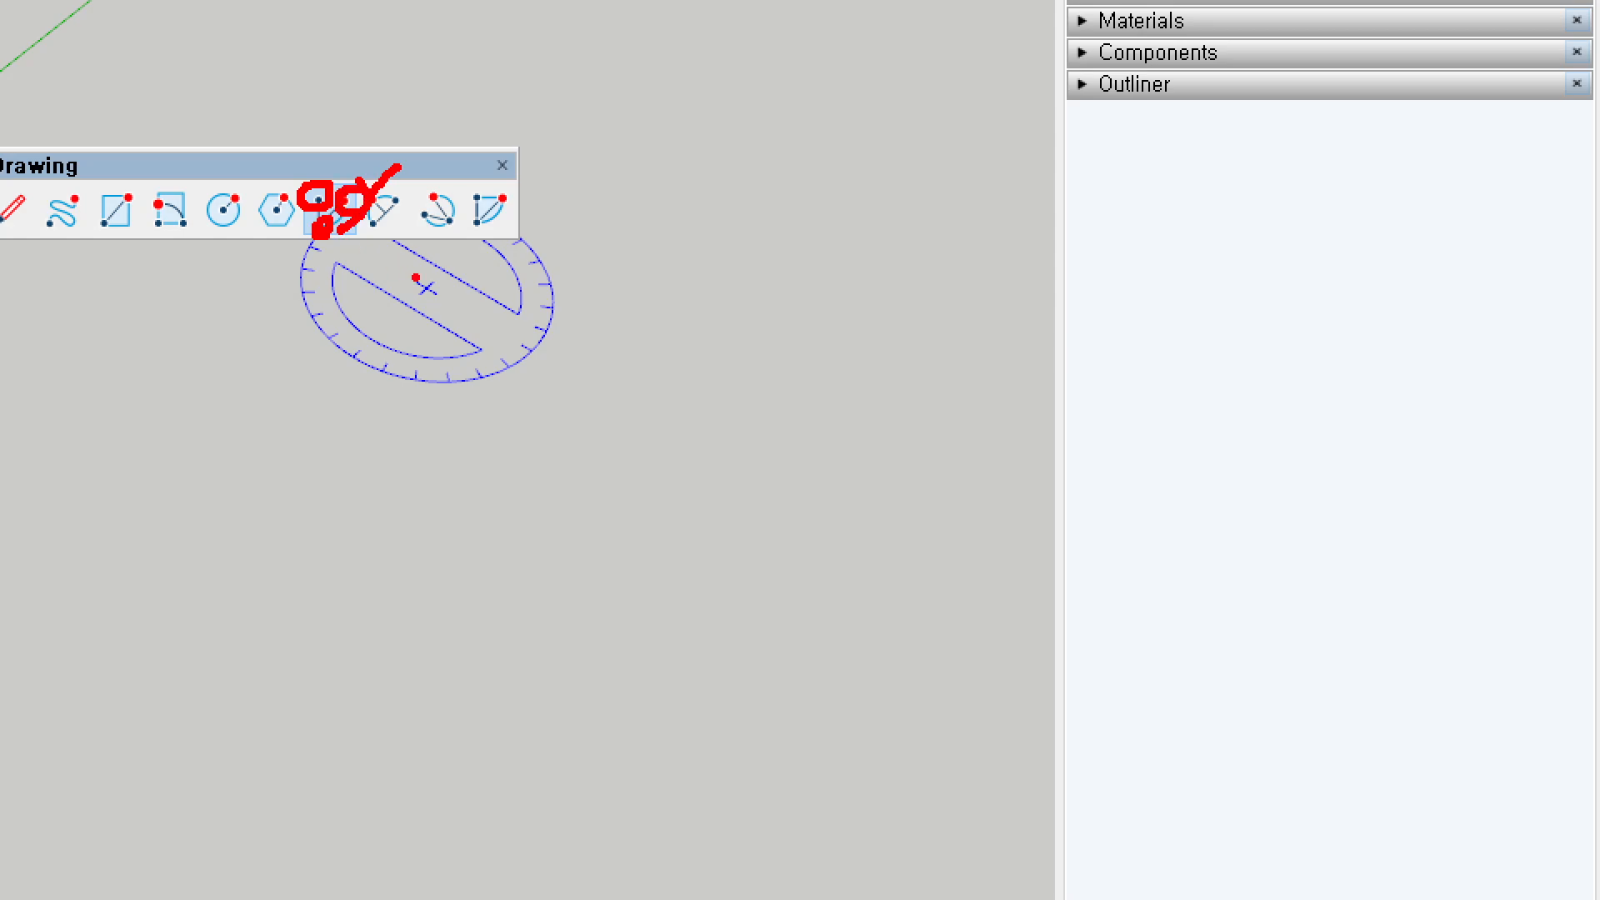
key(Escape)
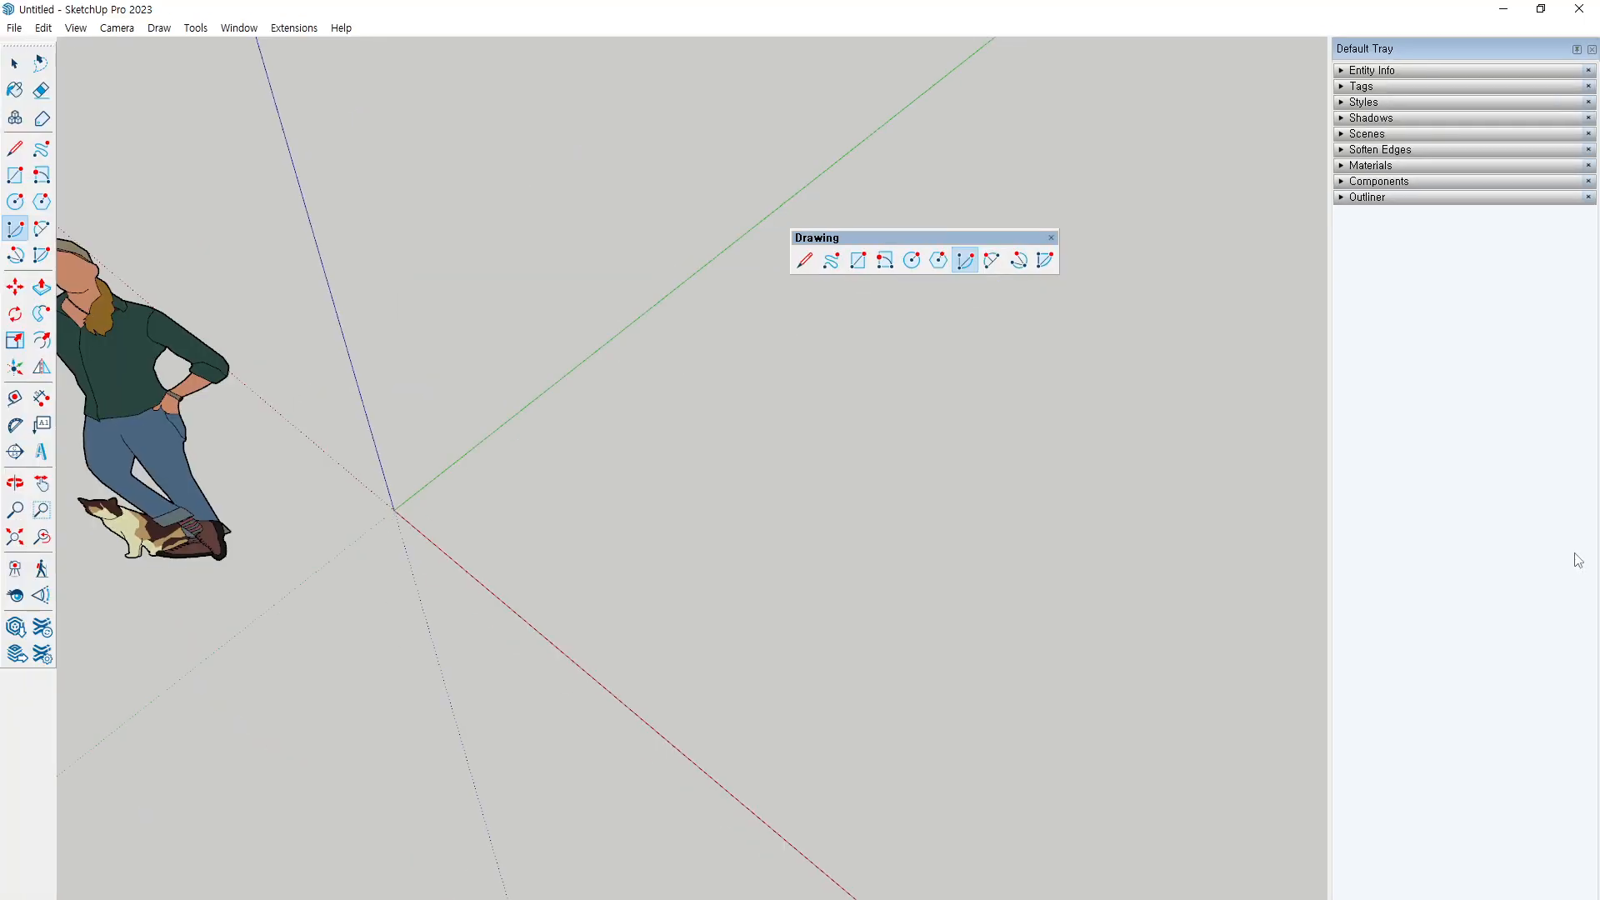
click(599, 502)
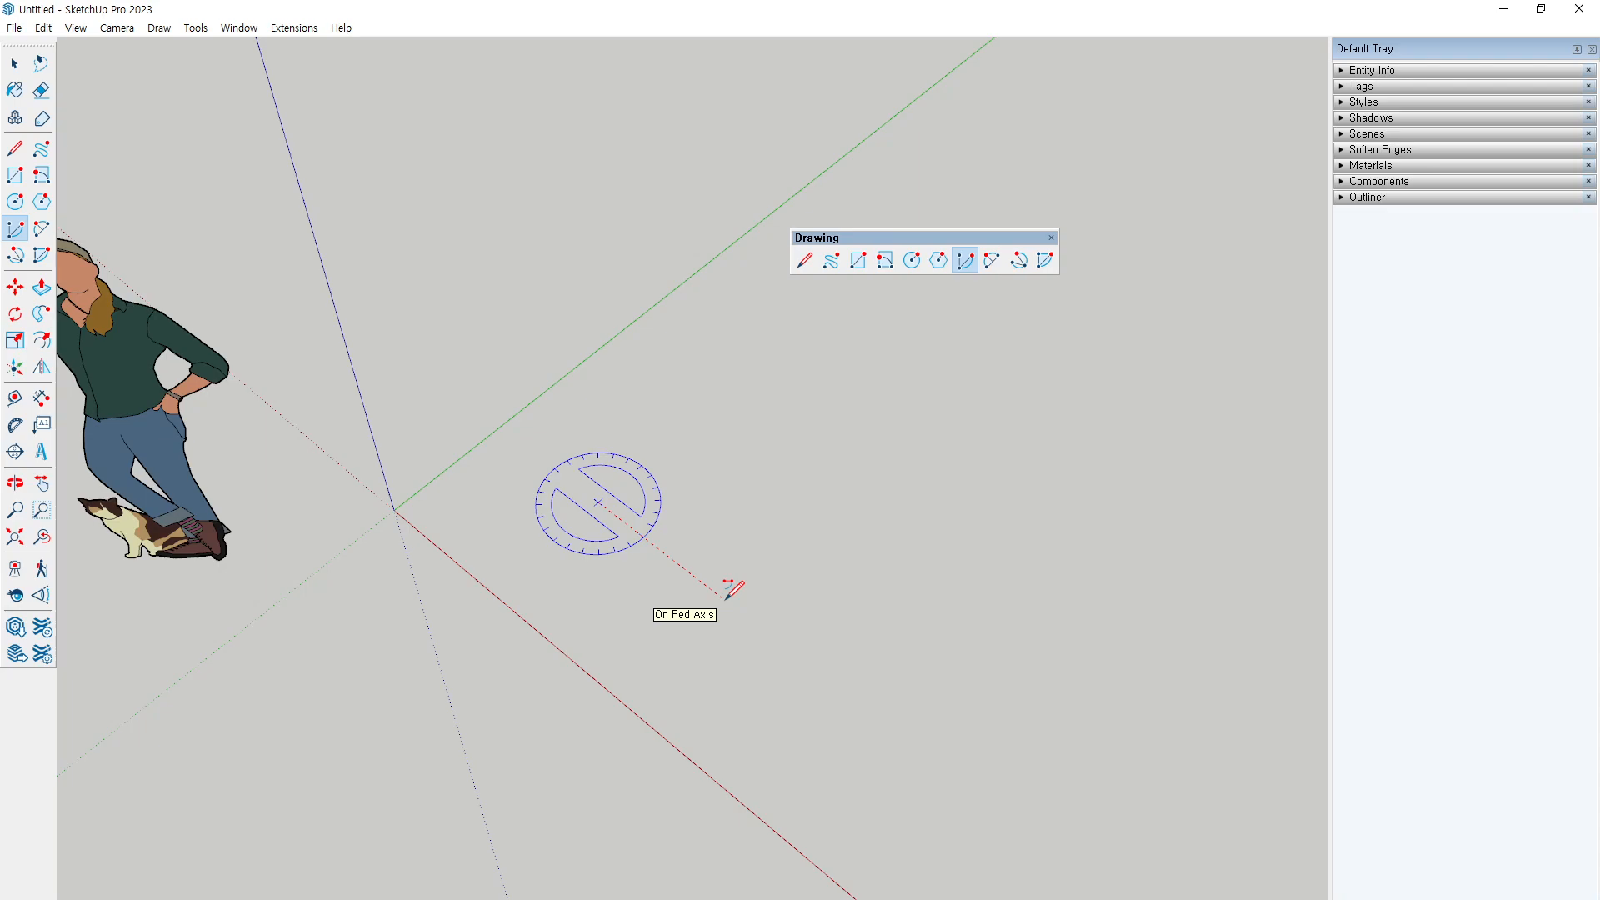
scroll(726, 597, up, 1)
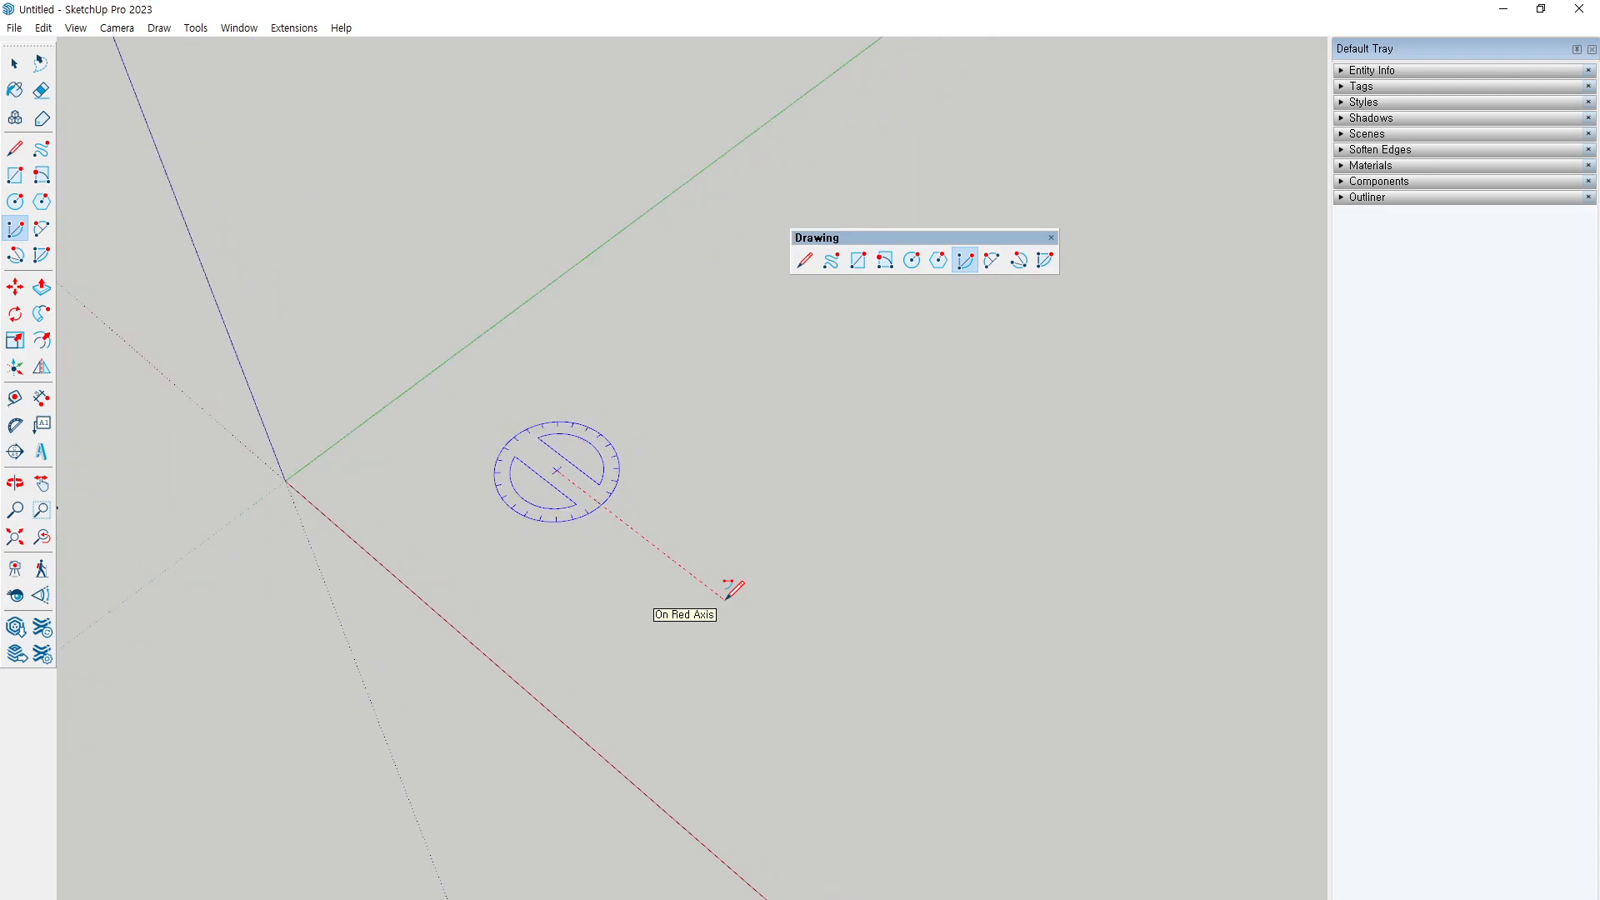
click(725, 598)
drag(562, 480, 561, 477)
mouse_move(727, 586)
mouse_down()
mouse_move(704, 606)
mouse_move(734, 611)
mouse_up()
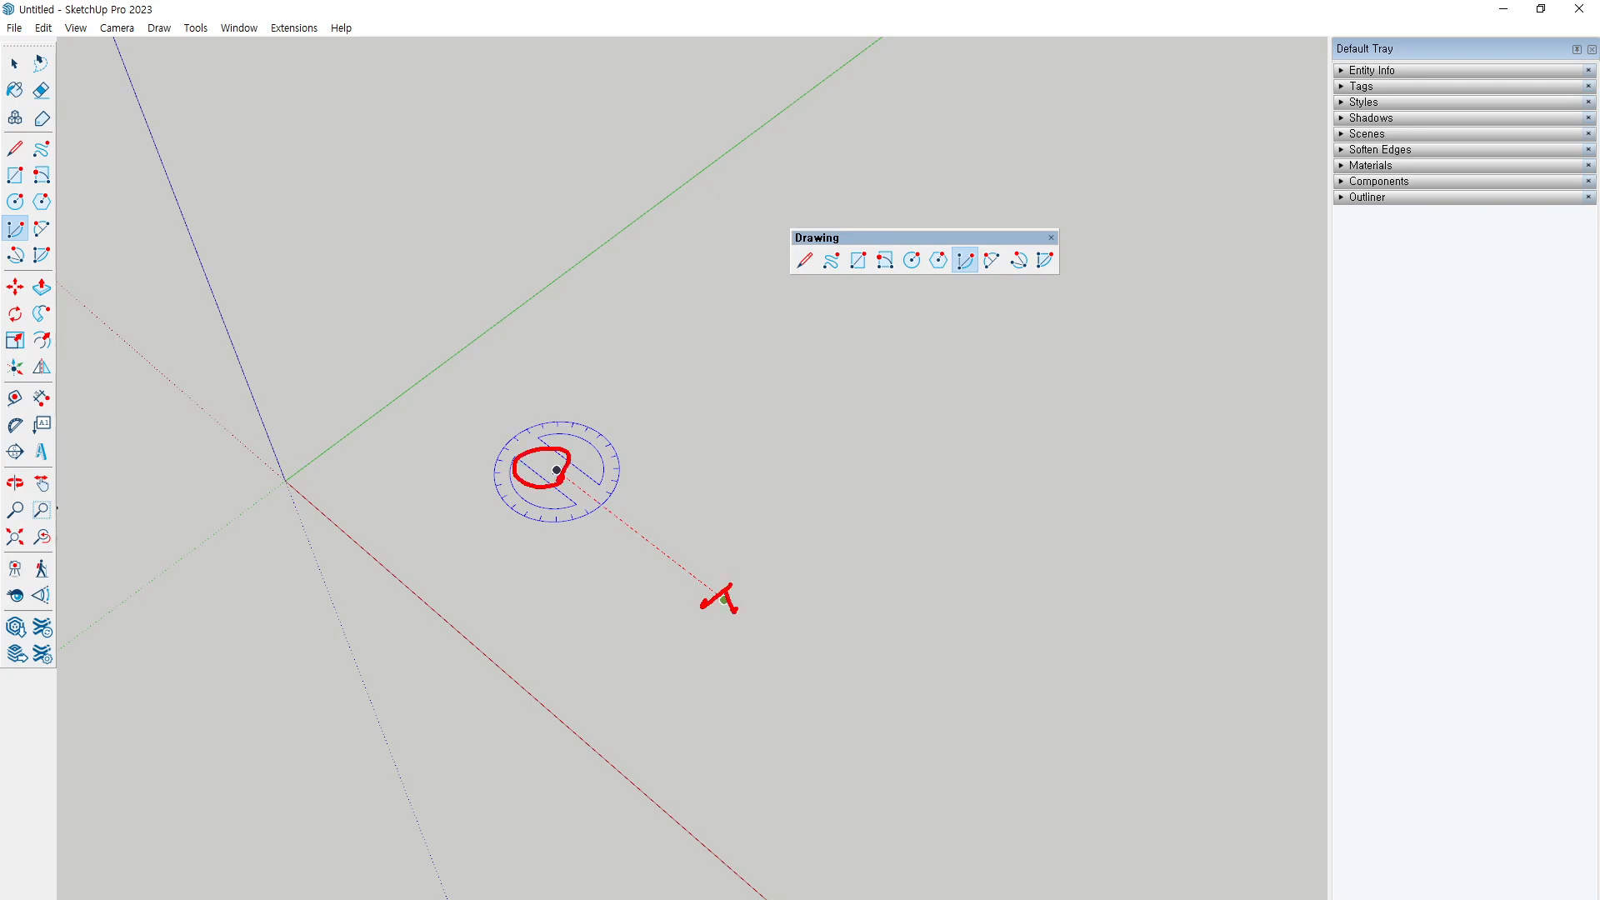
key(Escape)
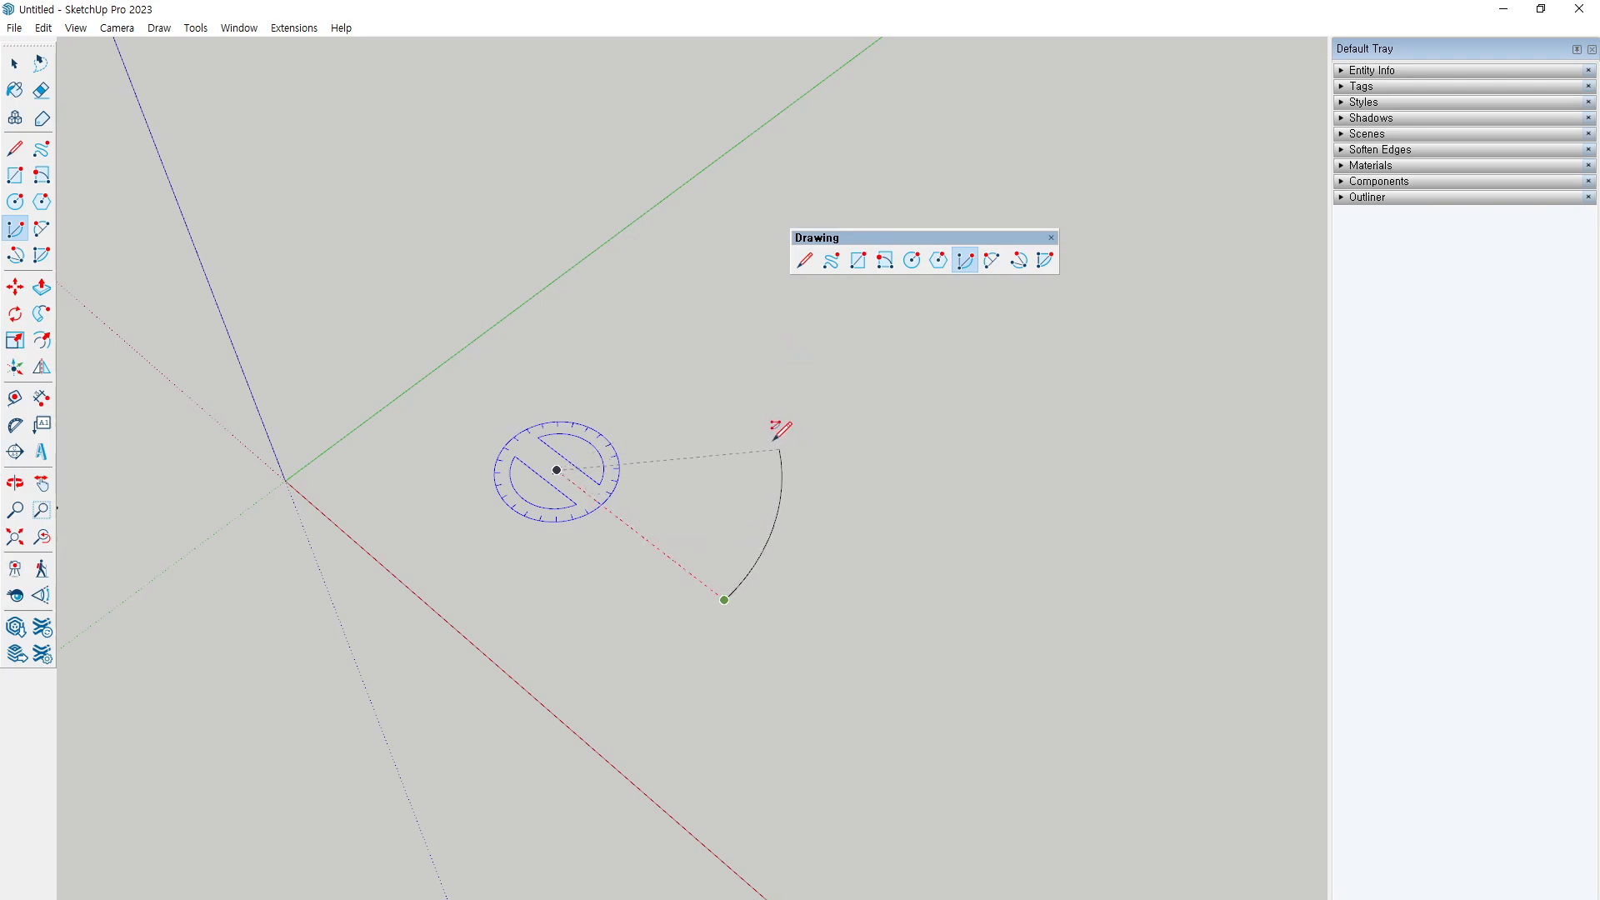
click(764, 401)
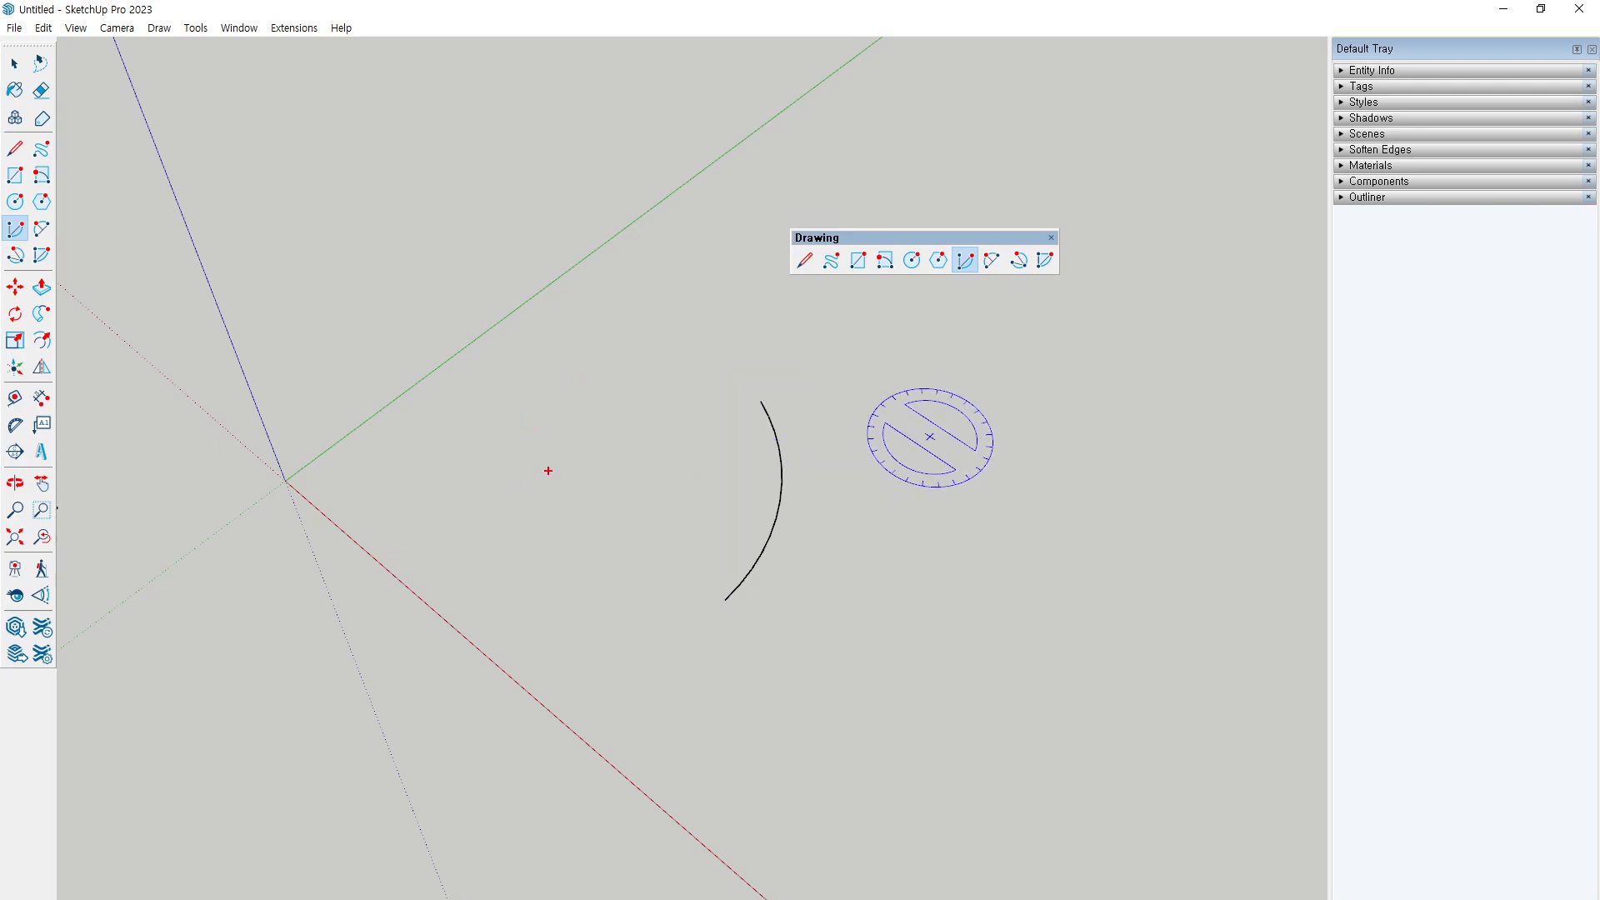
drag(535, 467, 550, 482)
drag(528, 482, 549, 467)
drag(730, 598, 730, 595)
mouse_move(756, 417)
mouse_down()
mouse_move(738, 398)
mouse_move(756, 410)
mouse_up()
drag(508, 491, 502, 526)
mouse_move(672, 621)
mouse_down()
mouse_move(708, 652)
mouse_move(742, 643)
mouse_up()
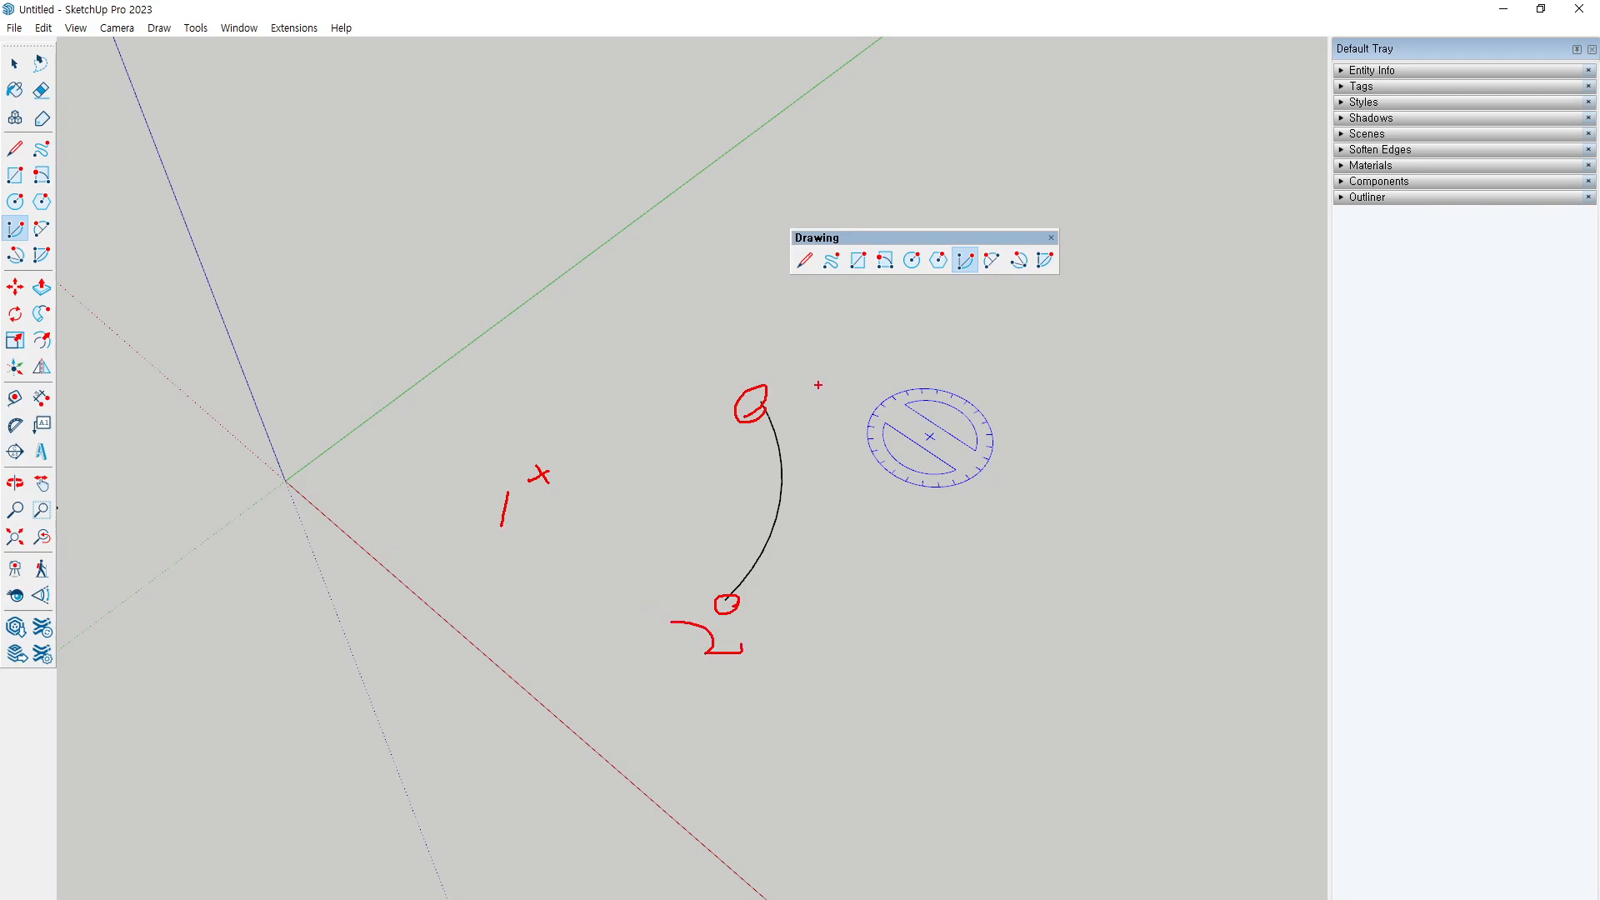
mouse_move(784, 364)
mouse_down()
mouse_move(797, 371)
mouse_move(785, 396)
mouse_up()
mouse_move(550, 492)
mouse_down()
mouse_move(521, 442)
mouse_move(718, 606)
mouse_move(687, 611)
mouse_up()
mouse_move(710, 558)
mouse_down()
mouse_move(725, 613)
mouse_move(783, 499)
mouse_move(765, 357)
mouse_move(796, 381)
mouse_move(771, 349)
mouse_up()
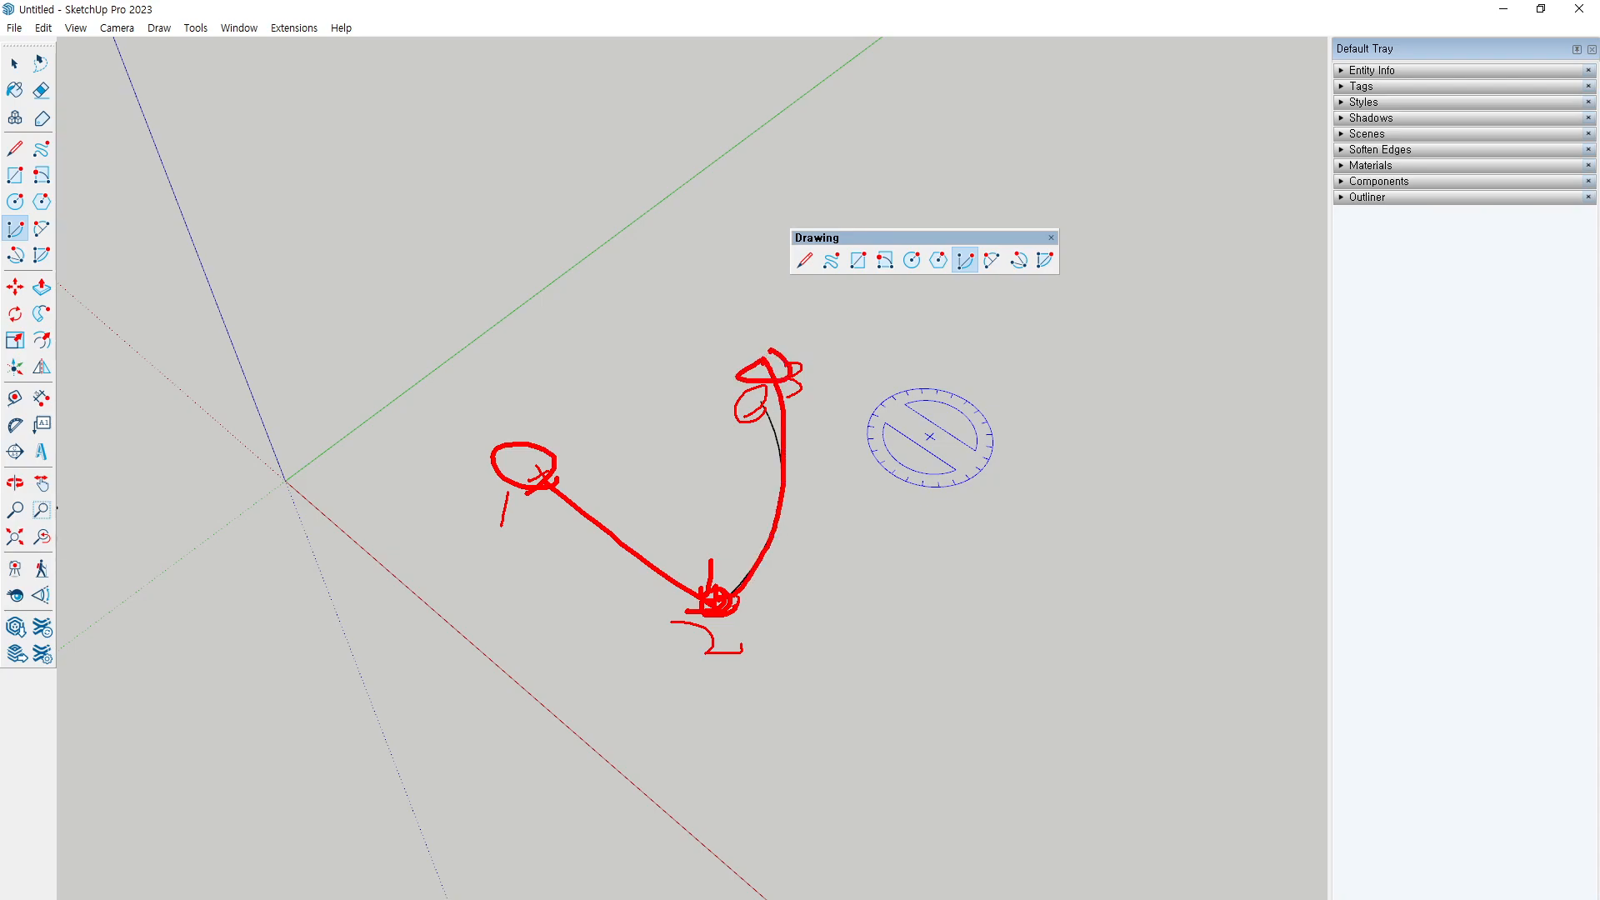
mouse_move(929, 294)
mouse_down()
mouse_move(968, 293)
mouse_move(972, 265)
mouse_move(1004, 250)
mouse_move(998, 278)
mouse_up()
key(Escape)
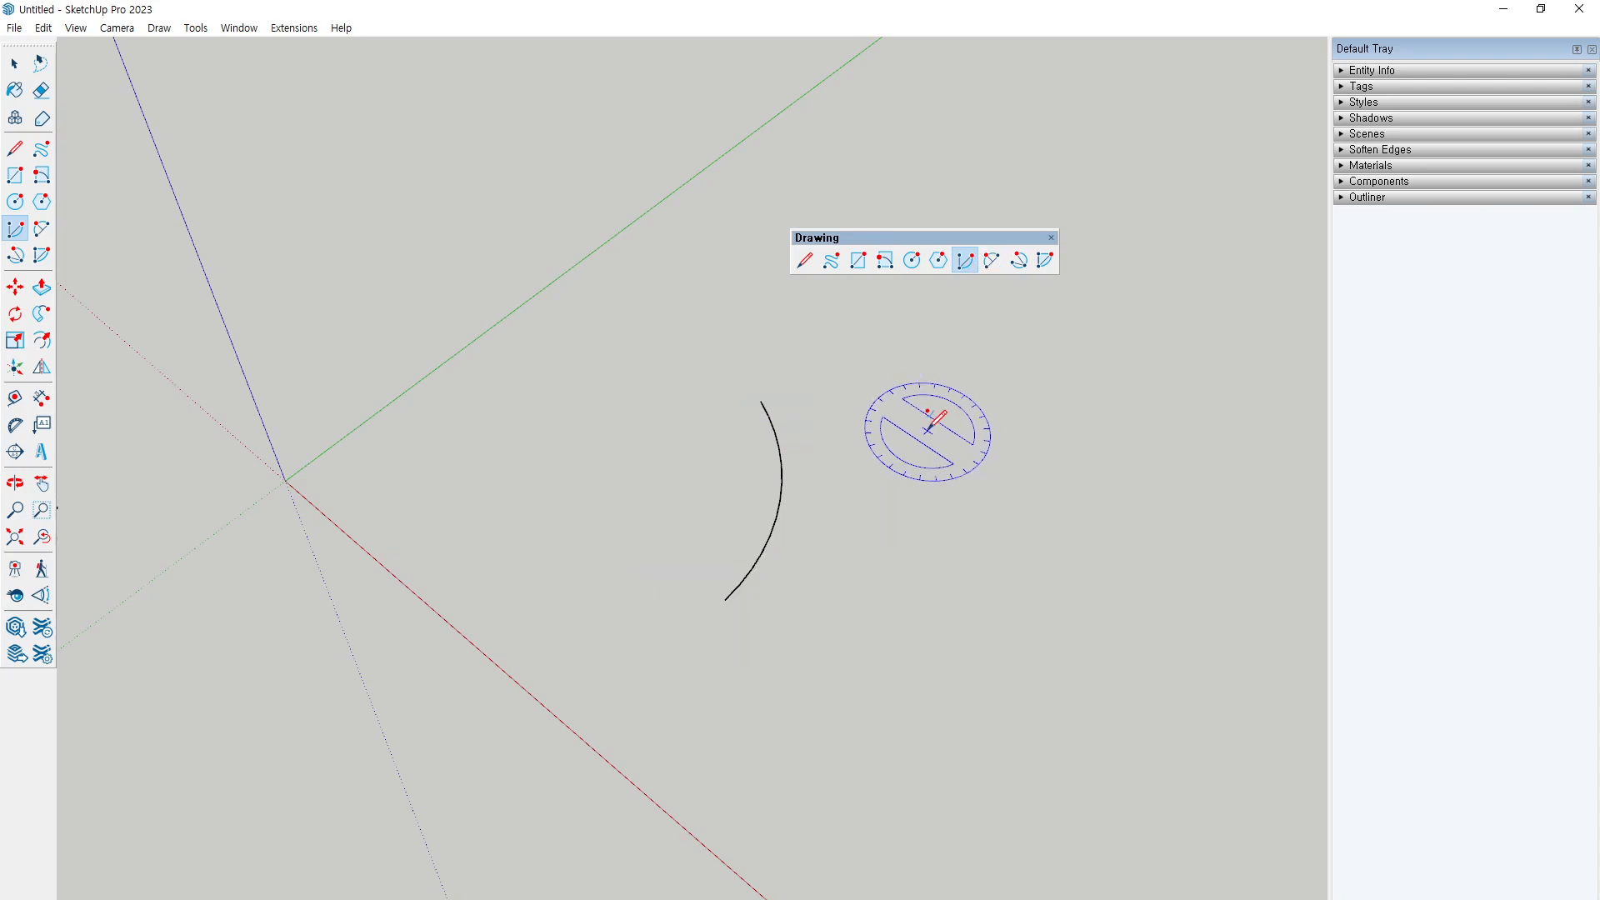
Step: Activate the 2 Point Arc tool in the free ground area beside the first arc
click(990, 261)
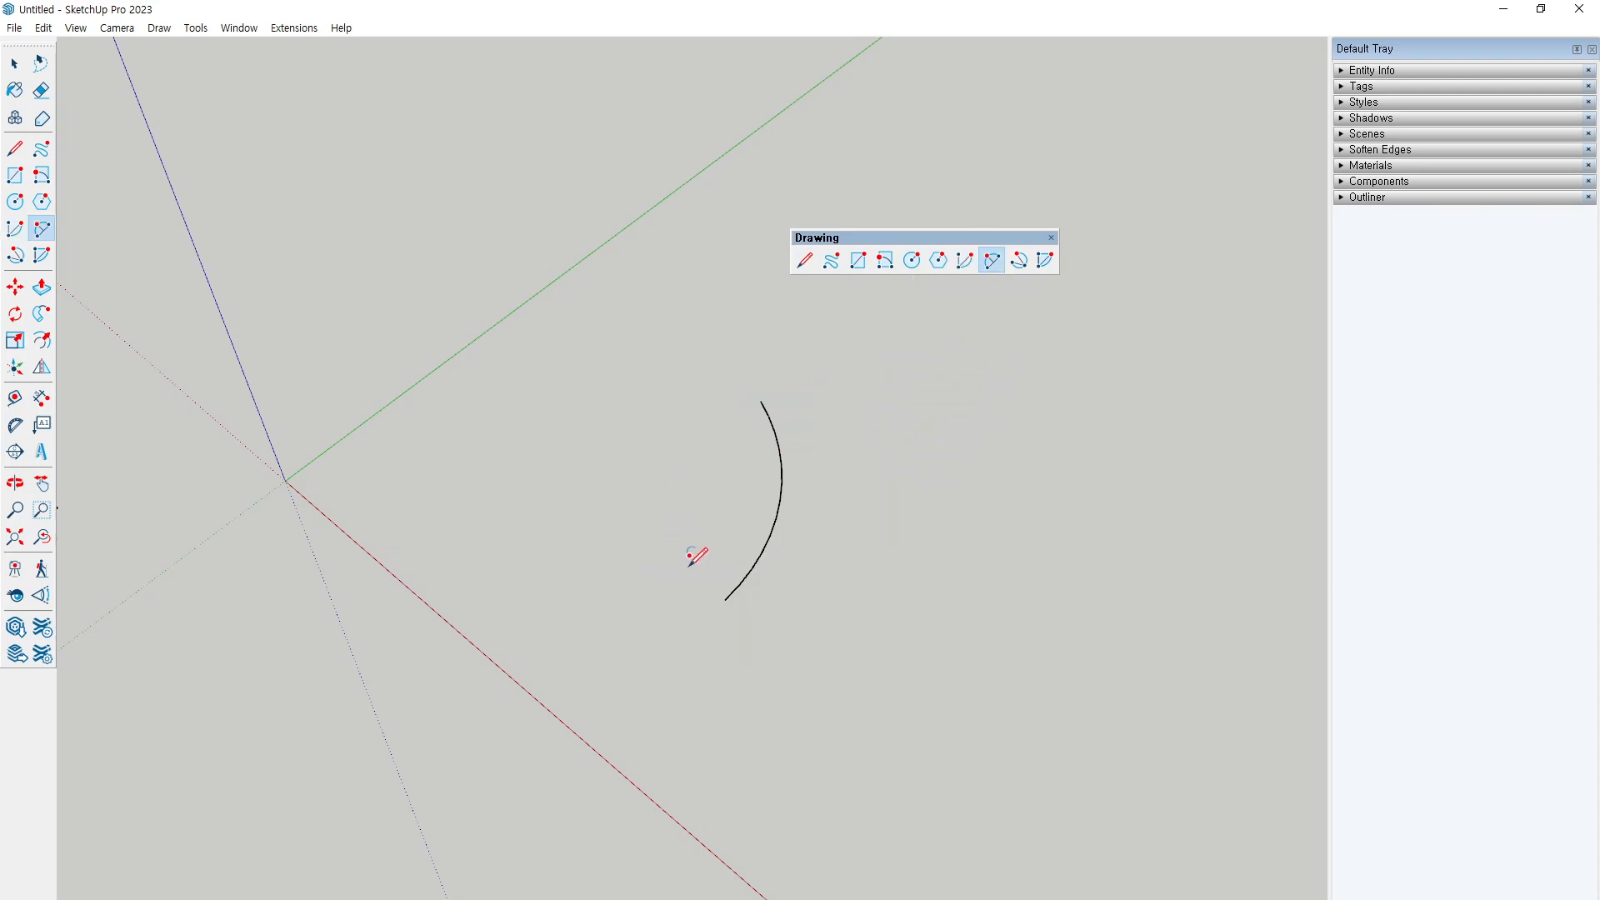
middle_drag(696, 554, 533, 478)
mouse_move(516, 472)
mouse_down()
mouse_move(484, 485)
mouse_move(519, 491)
mouse_up()
mouse_move(783, 685)
mouse_down()
mouse_move(756, 700)
mouse_move(779, 708)
mouse_up()
mouse_move(498, 473)
mouse_down()
mouse_move(732, 653)
mouse_move(767, 697)
mouse_move(747, 700)
mouse_up()
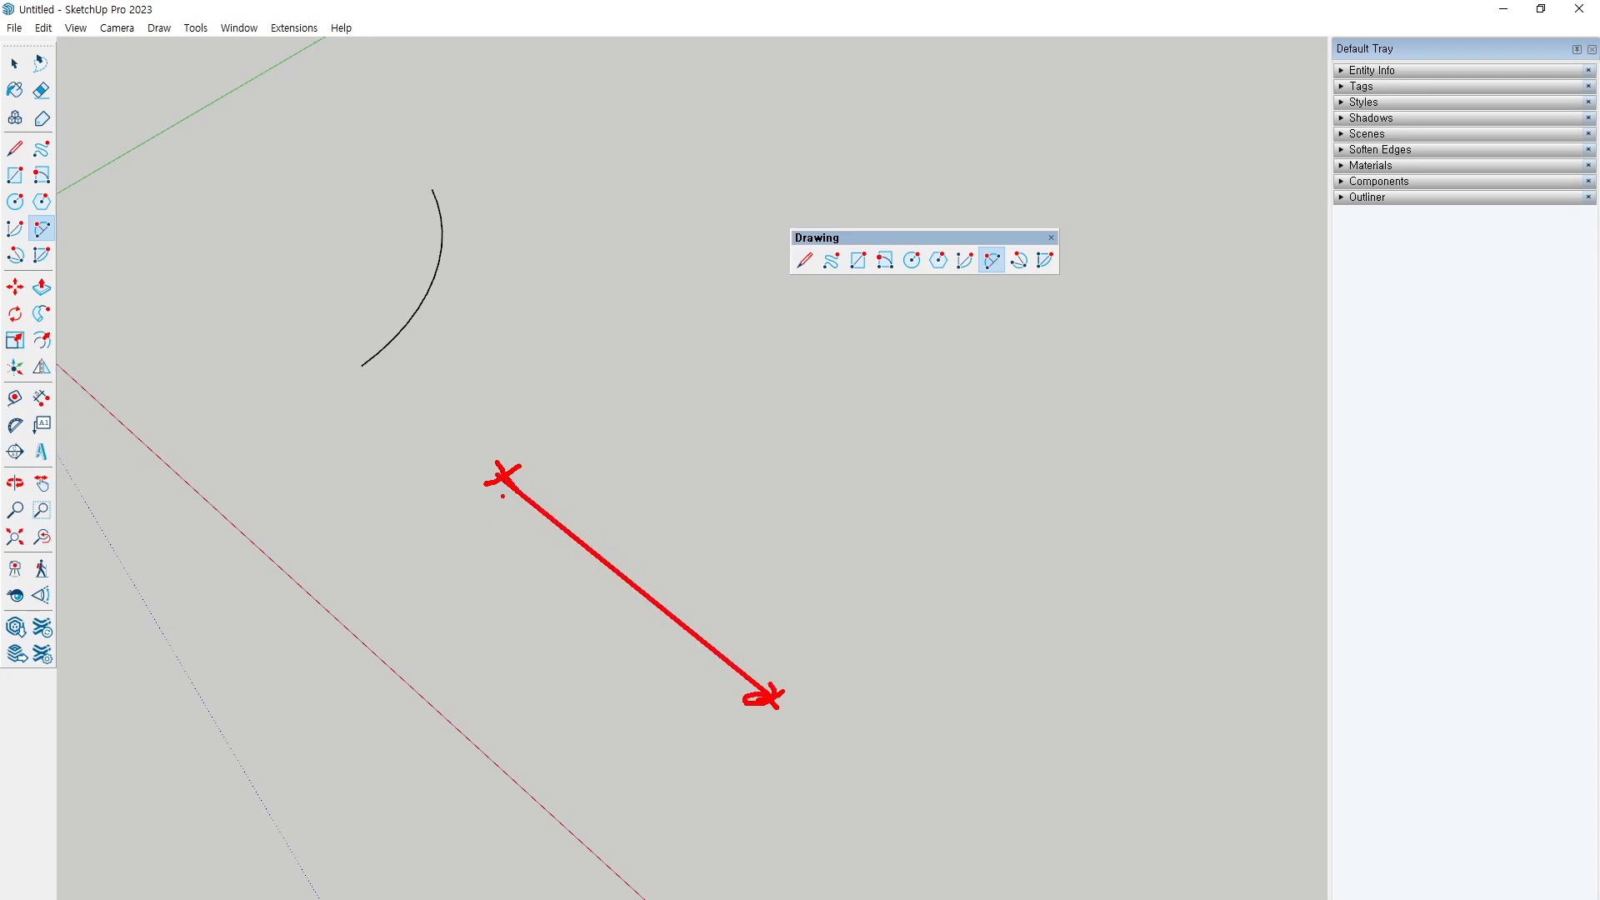
mouse_move(497, 450)
mouse_down()
mouse_move(492, 481)
mouse_move(466, 490)
mouse_up()
drag(778, 705, 765, 693)
drag(708, 471, 681, 492)
drag(683, 470, 738, 507)
drag(604, 564, 697, 485)
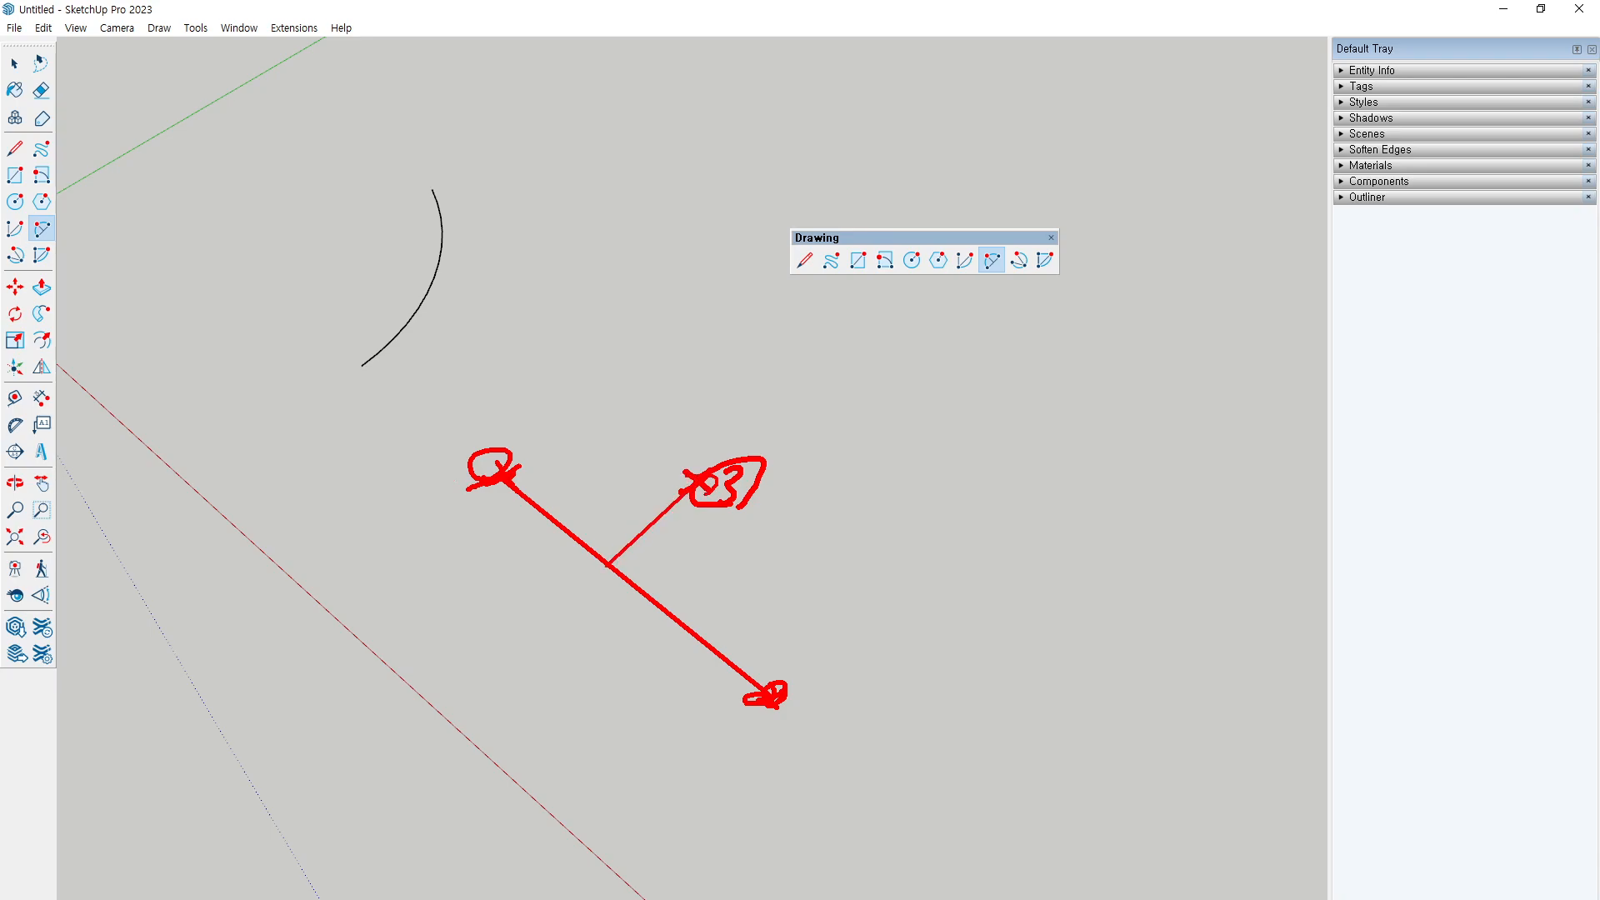
mouse_move(490, 476)
mouse_down()
mouse_move(648, 468)
mouse_move(742, 540)
mouse_move(771, 685)
mouse_move(754, 596)
mouse_move(605, 454)
mouse_move(492, 458)
mouse_up()
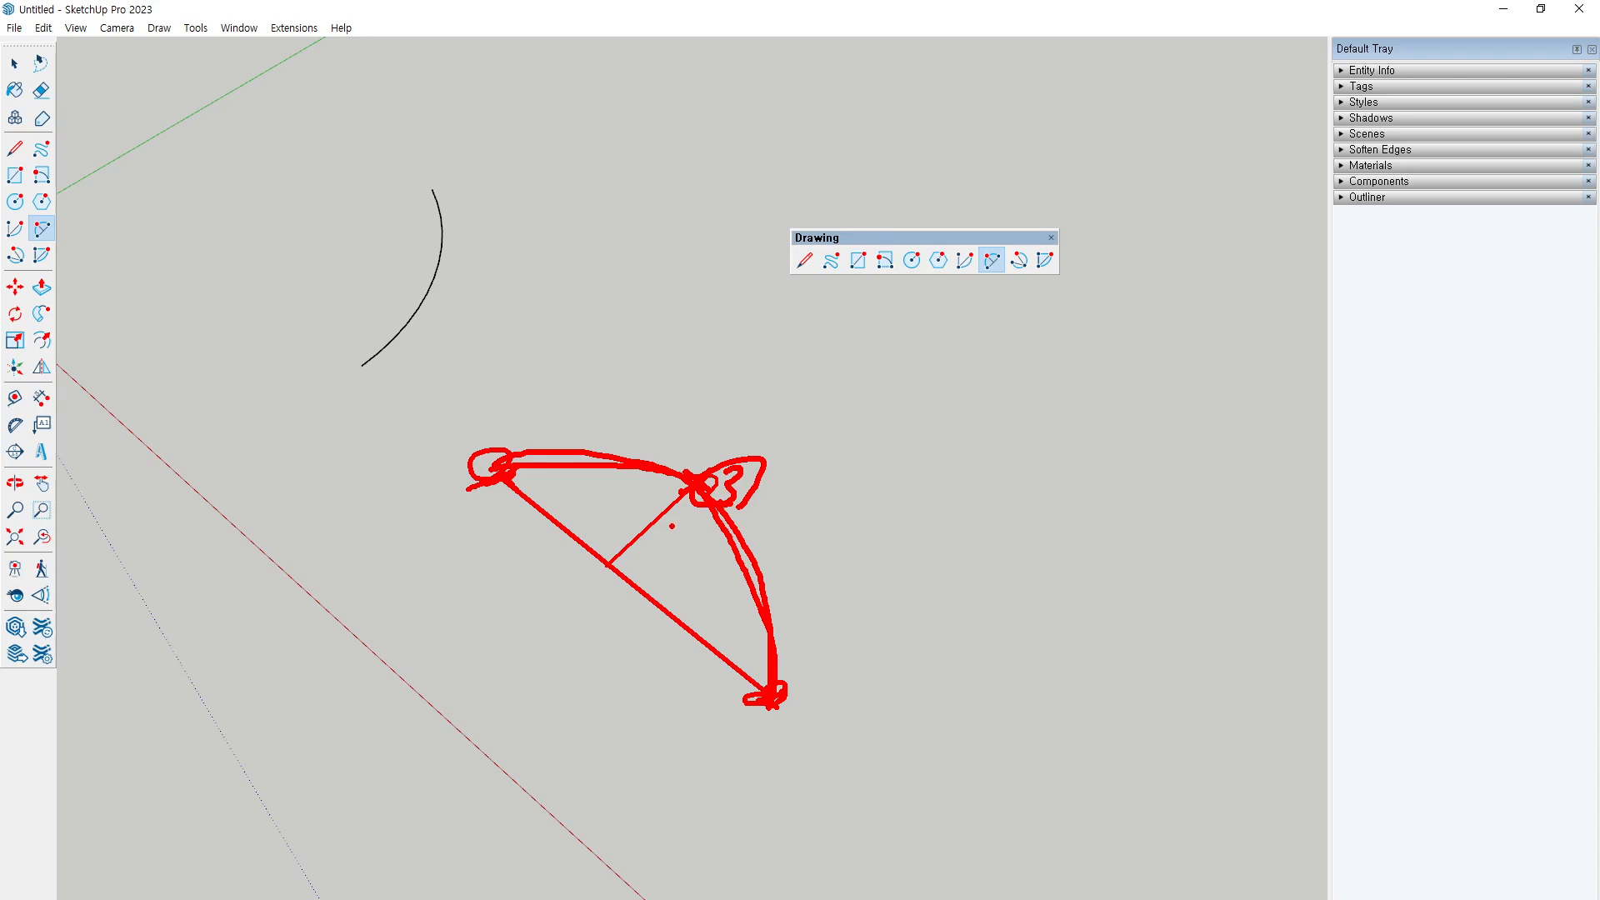
drag(666, 510, 676, 512)
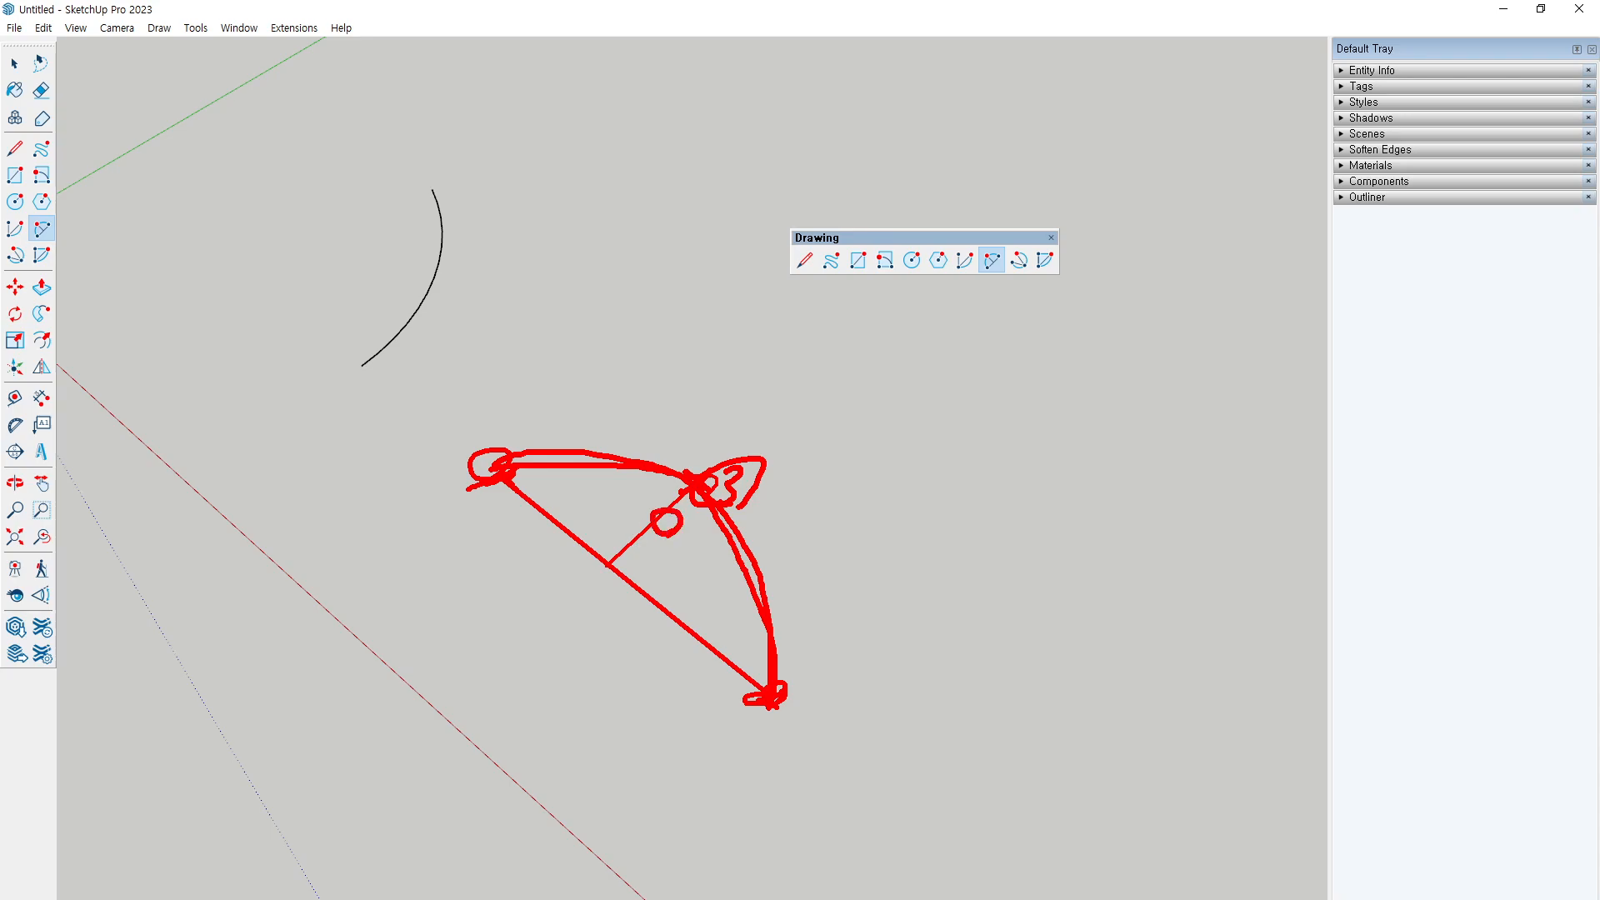
Step: Place the two endpoints of a two-point arc on the ground beside the first arc, roughly parallel to the red axis
click(544, 426)
click(742, 575)
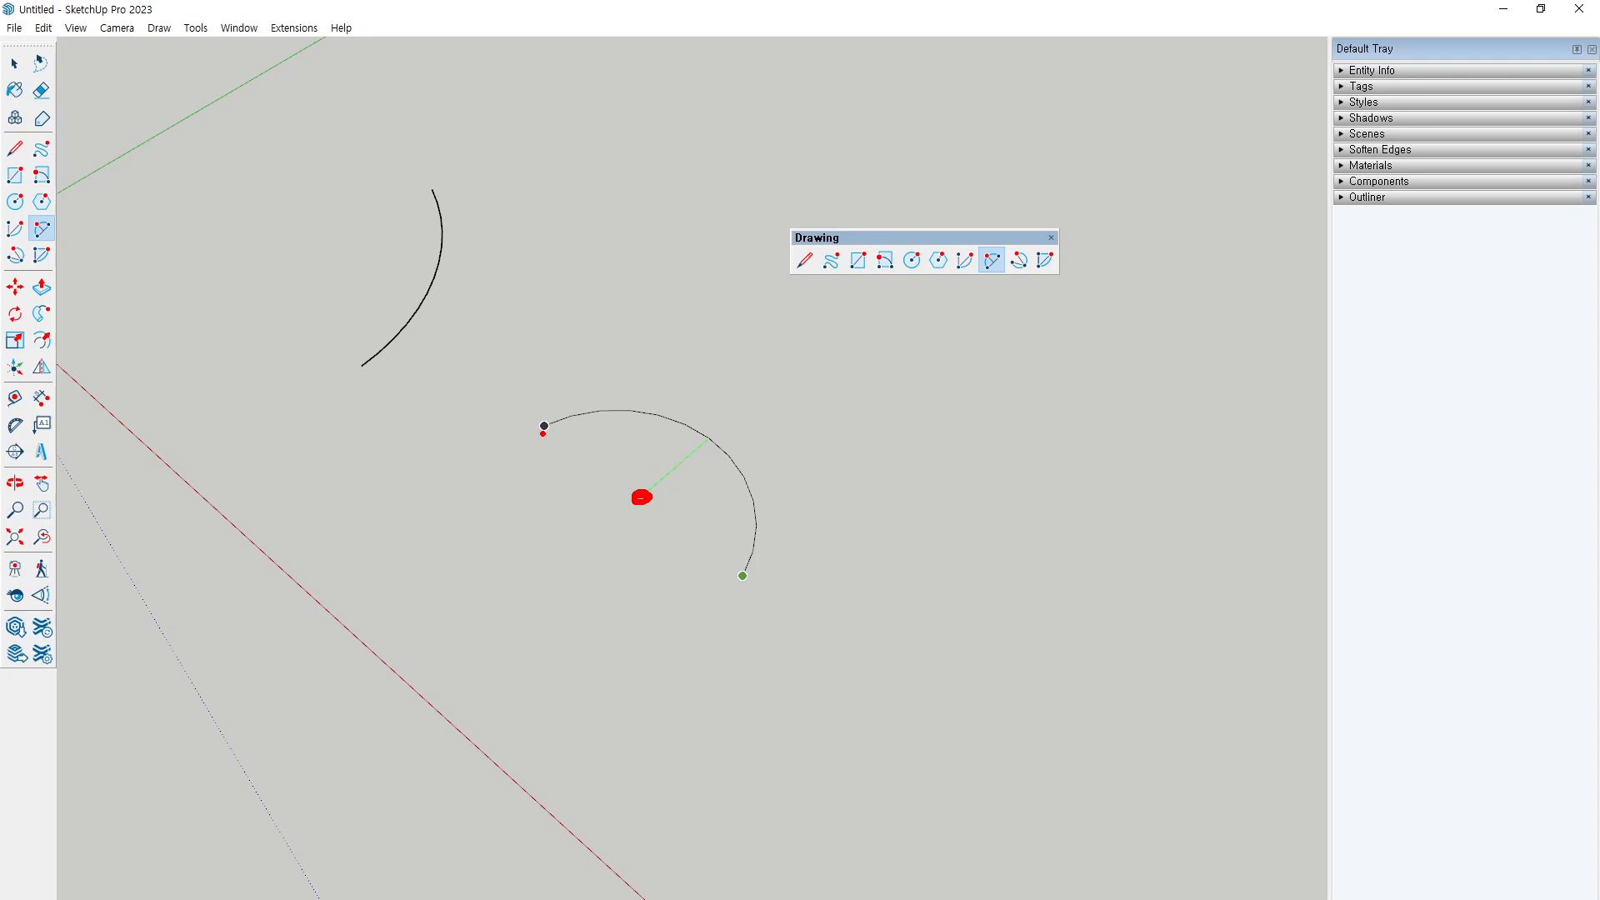
drag(544, 426, 753, 579)
mouse_move(641, 496)
mouse_down()
mouse_move(690, 442)
mouse_move(695, 458)
mouse_up()
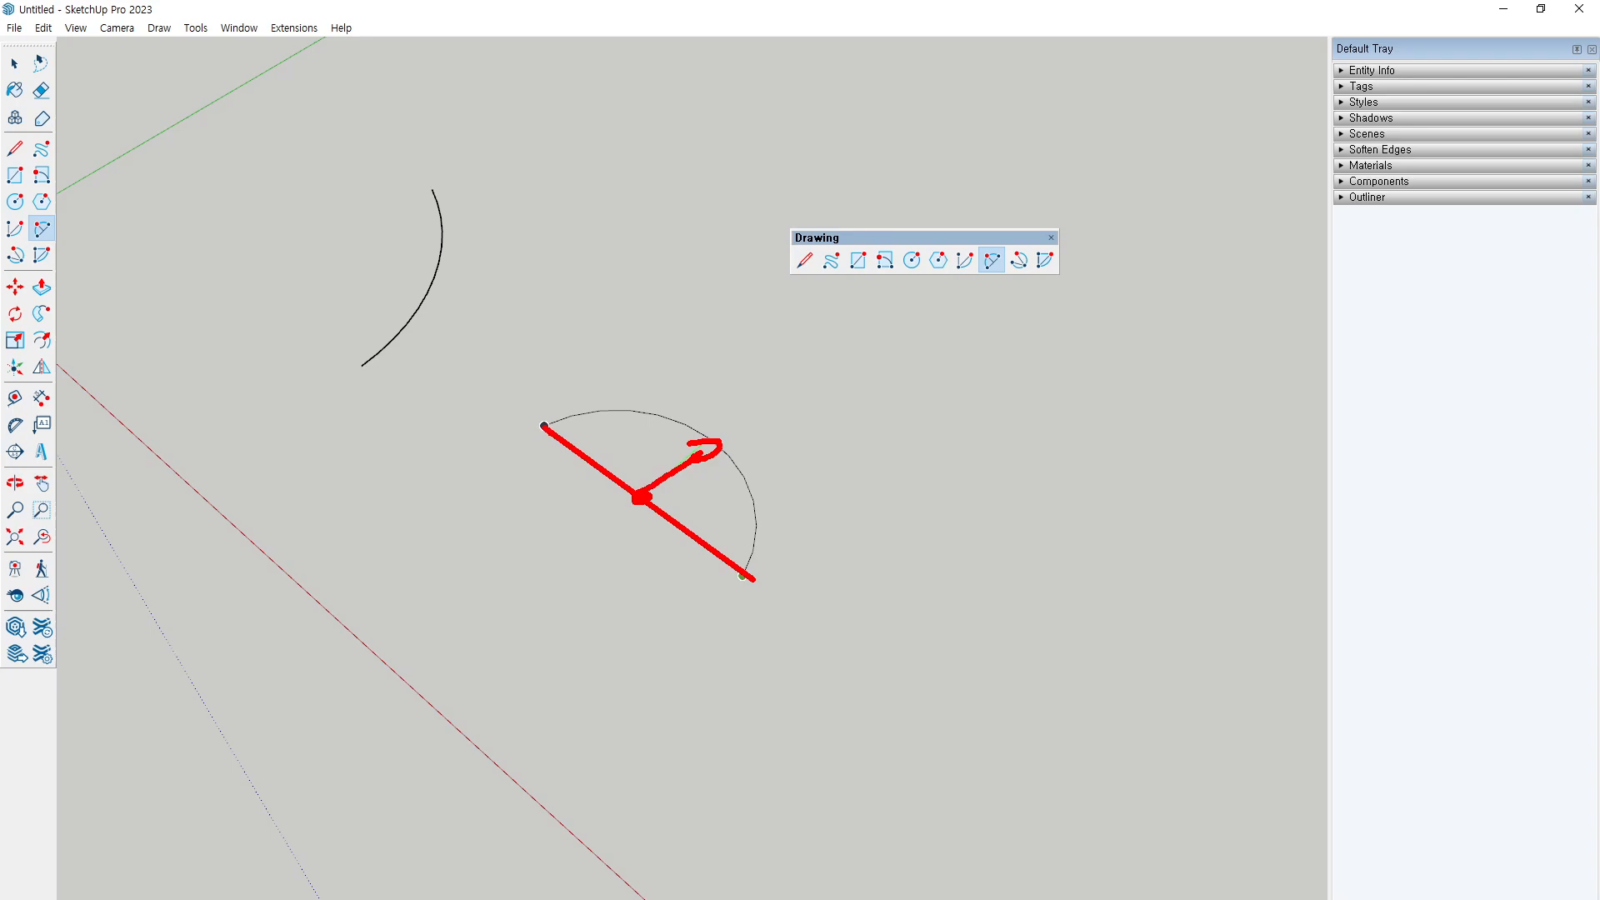
mouse_move(549, 432)
mouse_down()
mouse_move(575, 536)
mouse_move(613, 528)
mouse_move(598, 530)
mouse_move(755, 563)
mouse_move(745, 574)
mouse_up()
mouse_move(618, 539)
mouse_down()
mouse_move(587, 473)
mouse_move(763, 581)
mouse_up()
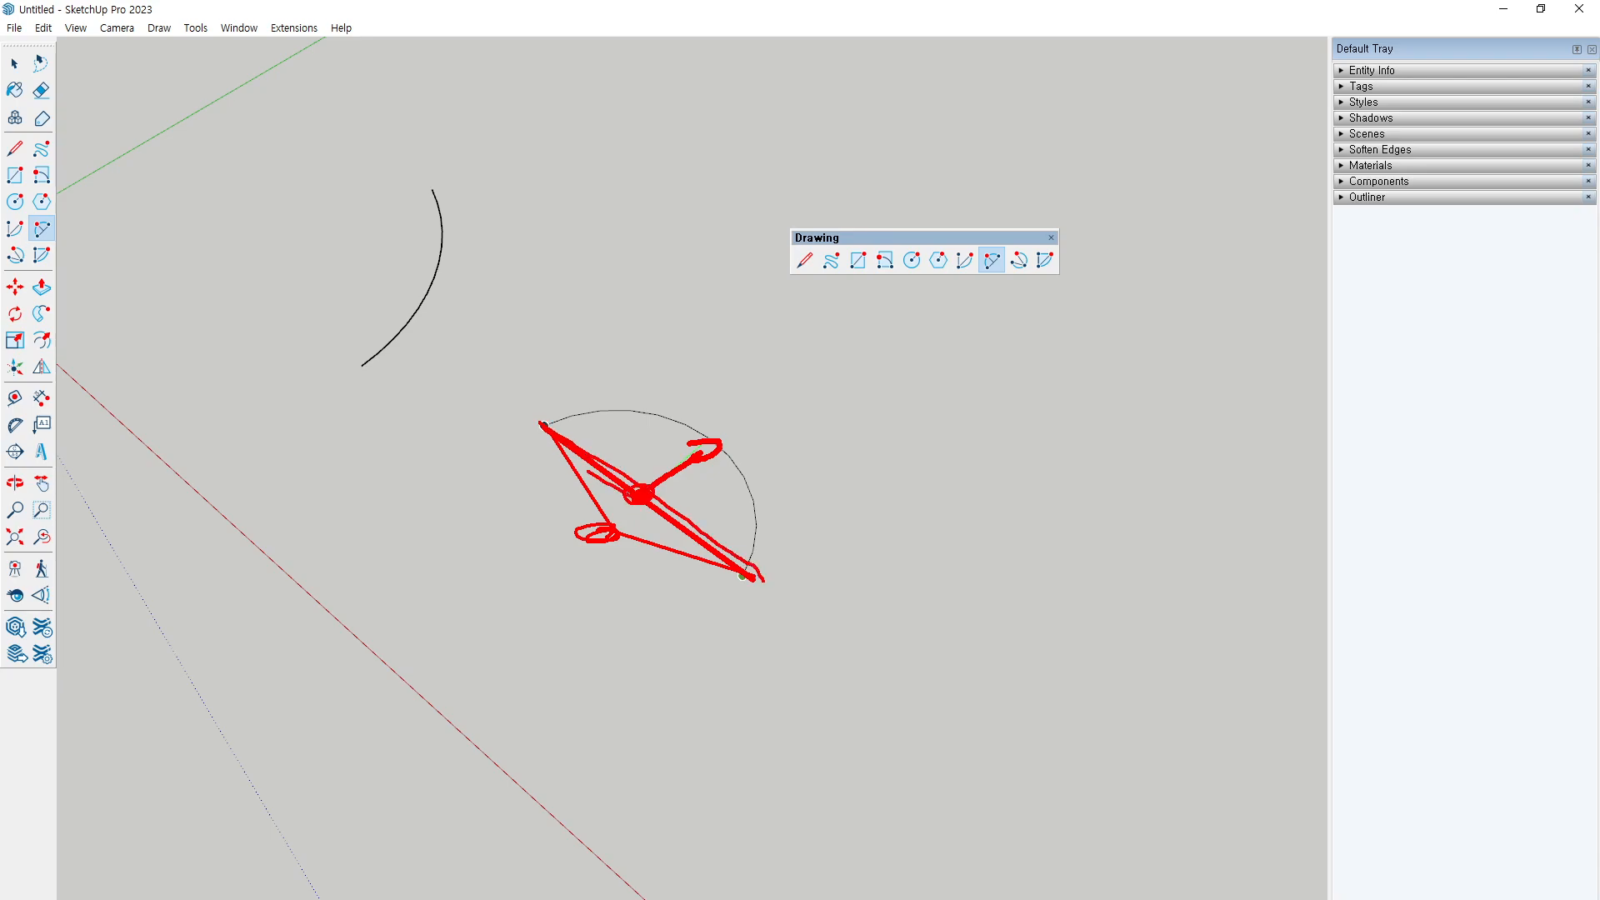
mouse_move(647, 485)
mouse_down()
mouse_move(708, 445)
mouse_move(696, 454)
mouse_up()
key(Escape)
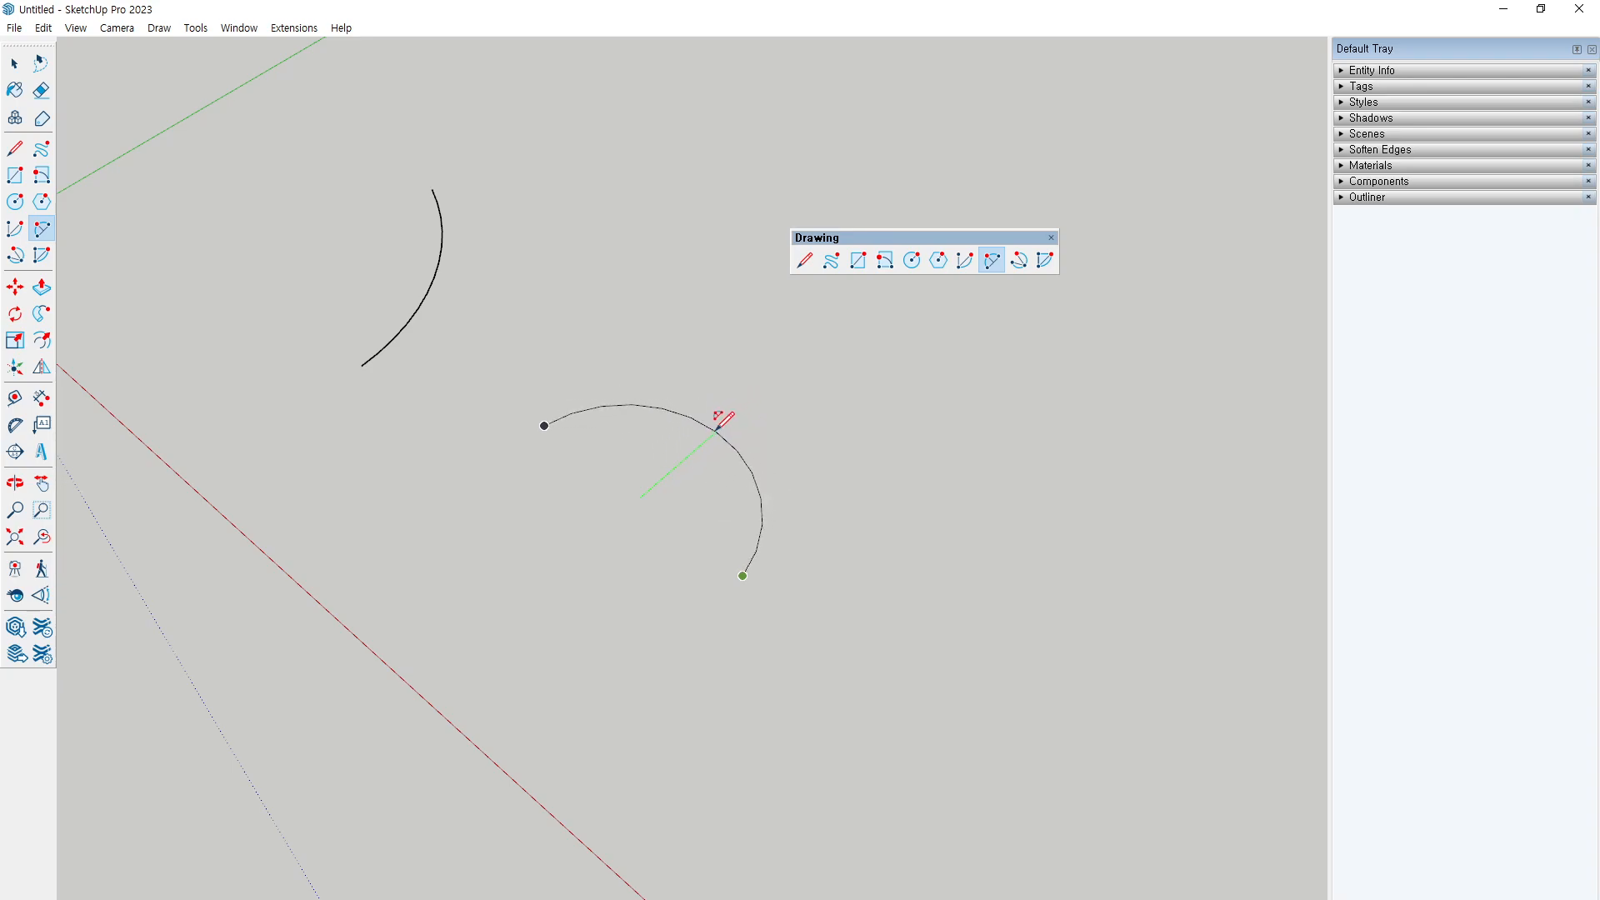
Step: Finish the two-point arc as a half circle by setting its bulge along the green axis, away from the red axis
scroll(722, 425, down, 2)
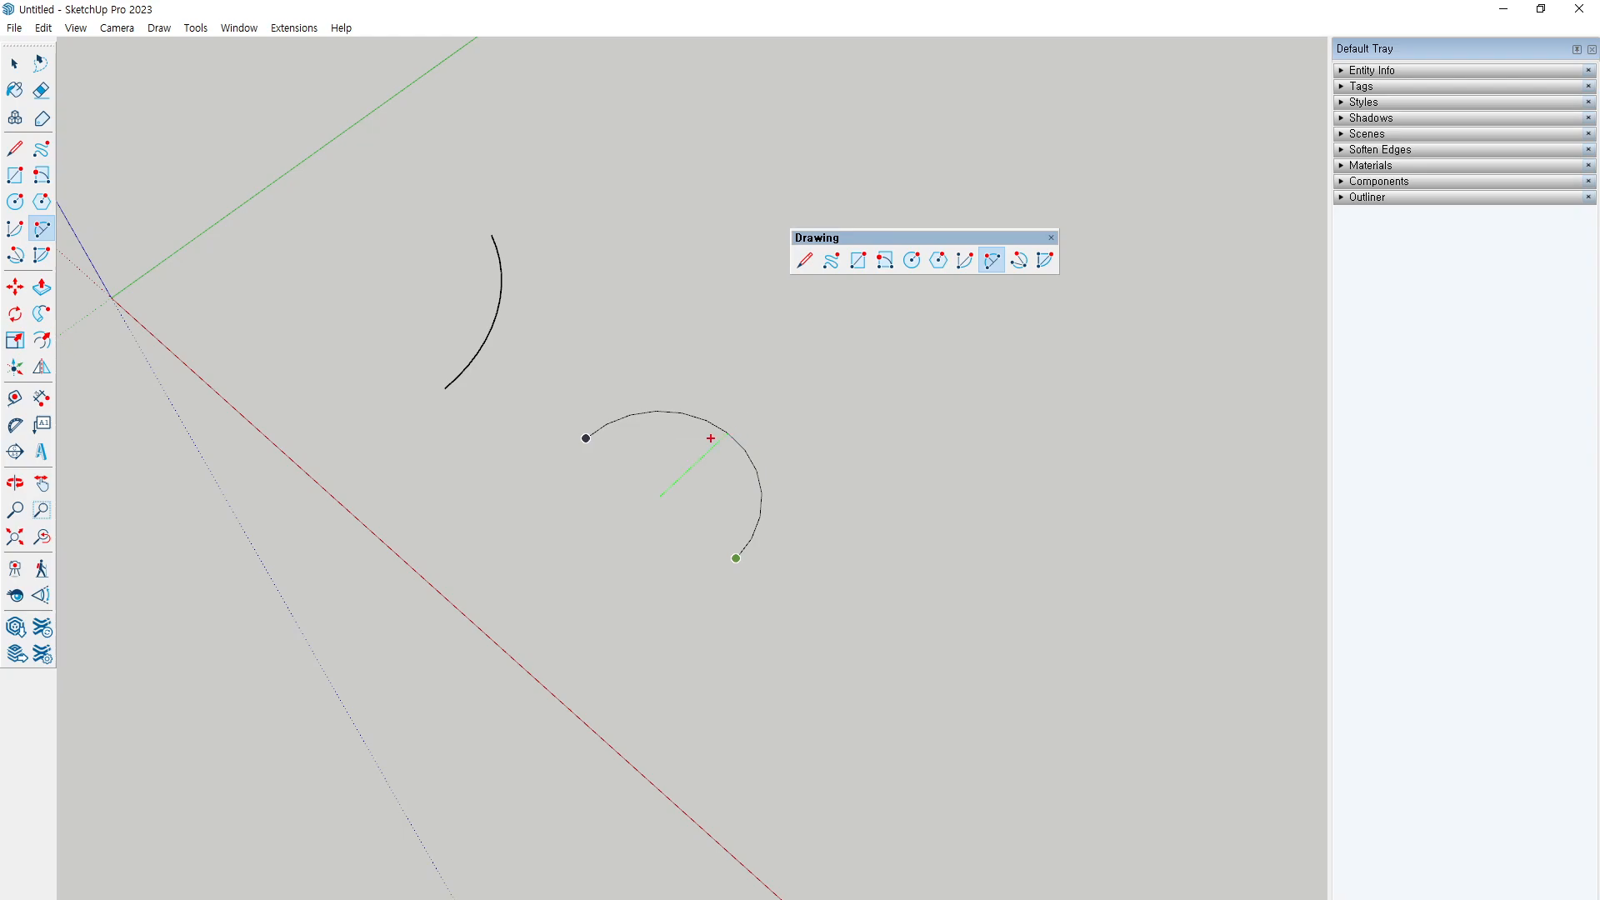
mouse_move(659, 439)
mouse_down()
mouse_move(847, 475)
mouse_move(826, 479)
mouse_up()
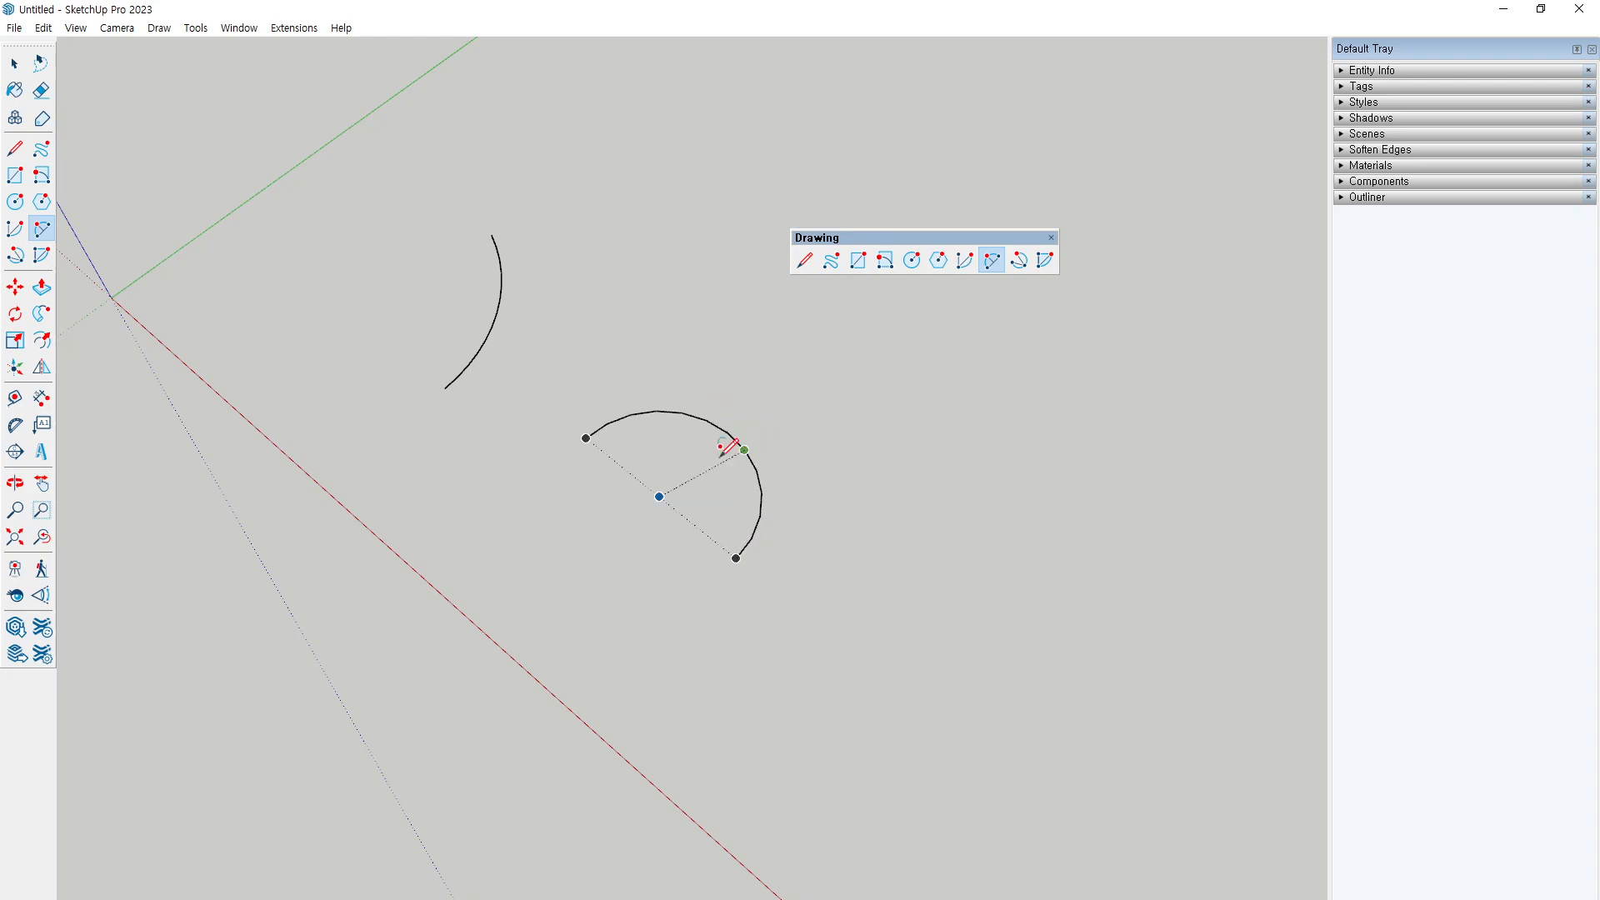
click(718, 429)
Step: Draw a rectangle on the ground beside the two arcs, with its longer sides parallel to the red axis
key(r)
scroll(648, 388, down, 3)
click(758, 552)
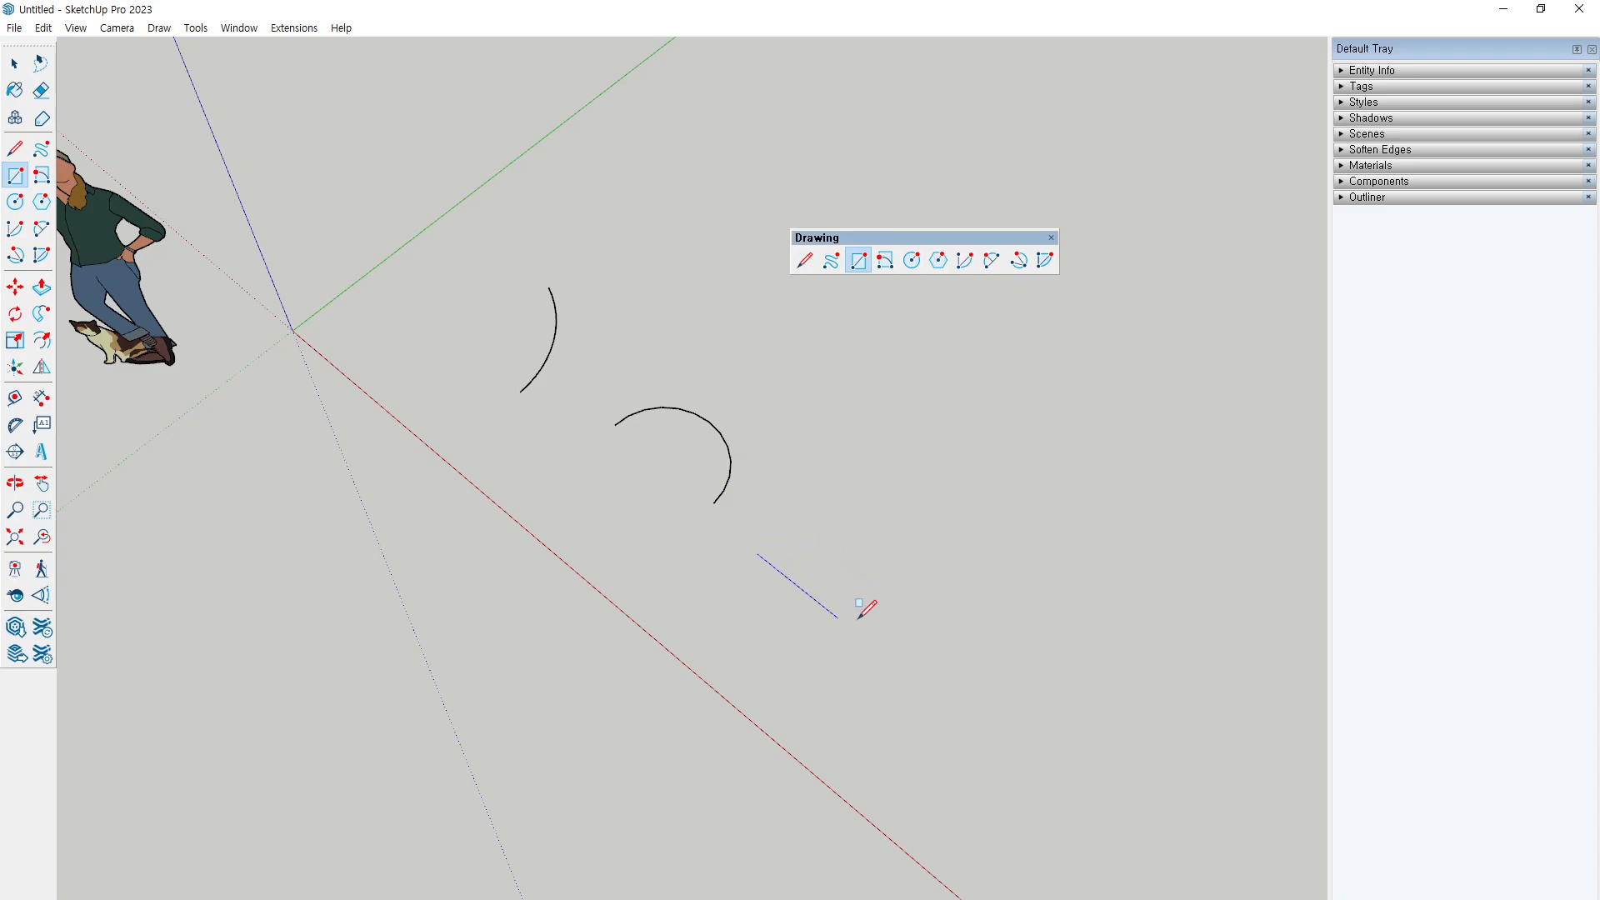
click(958, 572)
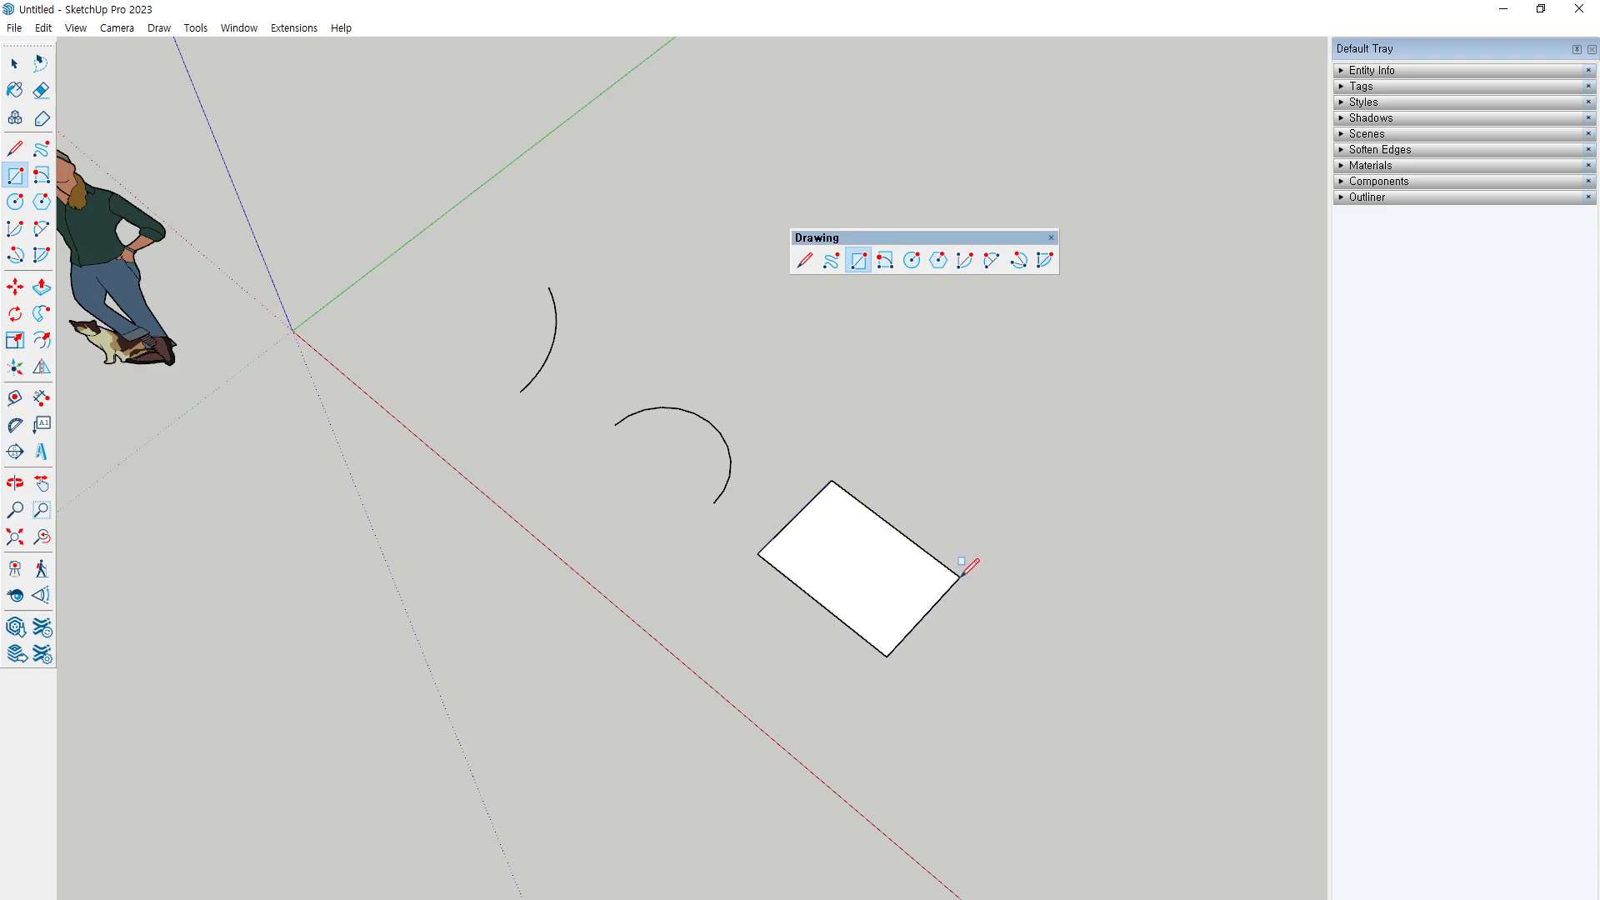
Step: Add an outward half-circle 2 Point Arc to each short side of the rectangle, using its corners as endpoints
click(990, 260)
click(887, 656)
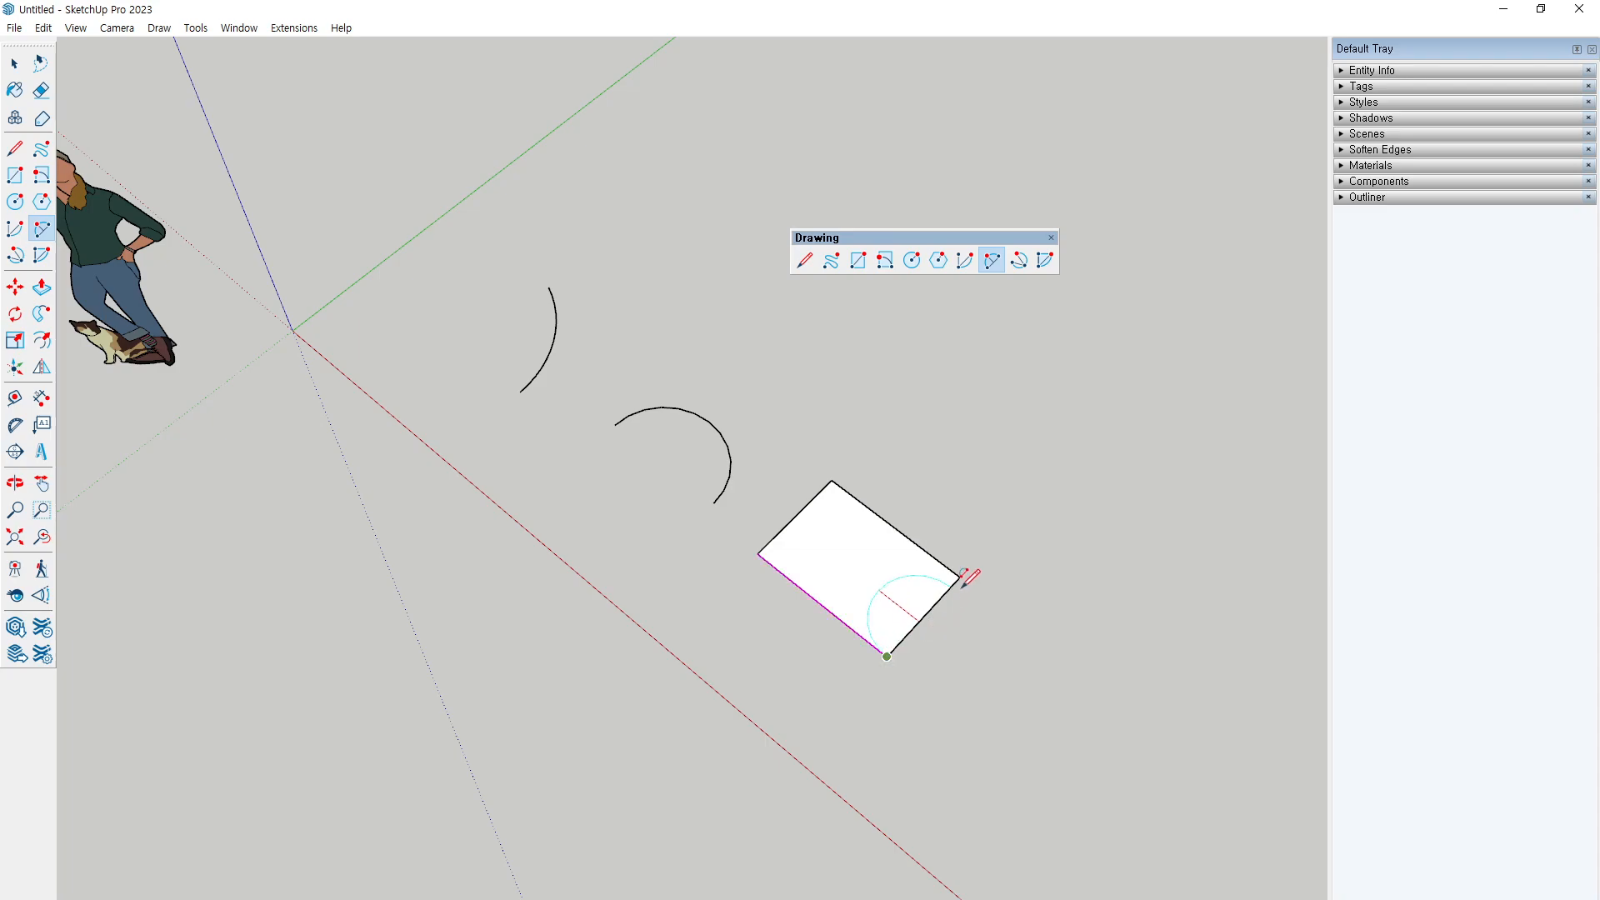
click(959, 577)
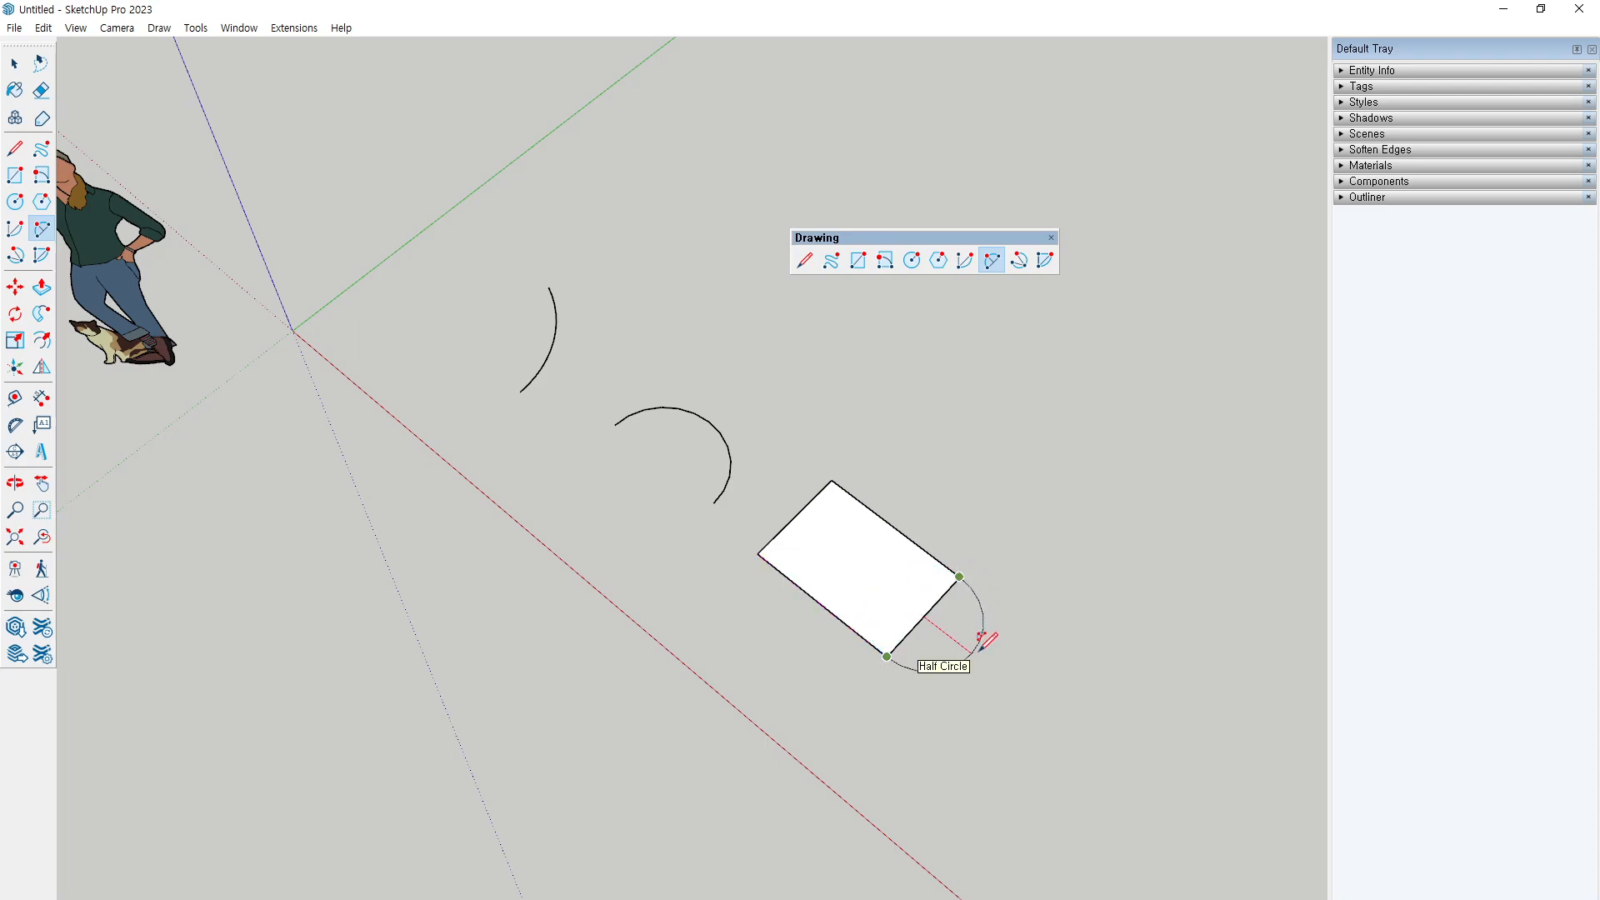
click(985, 641)
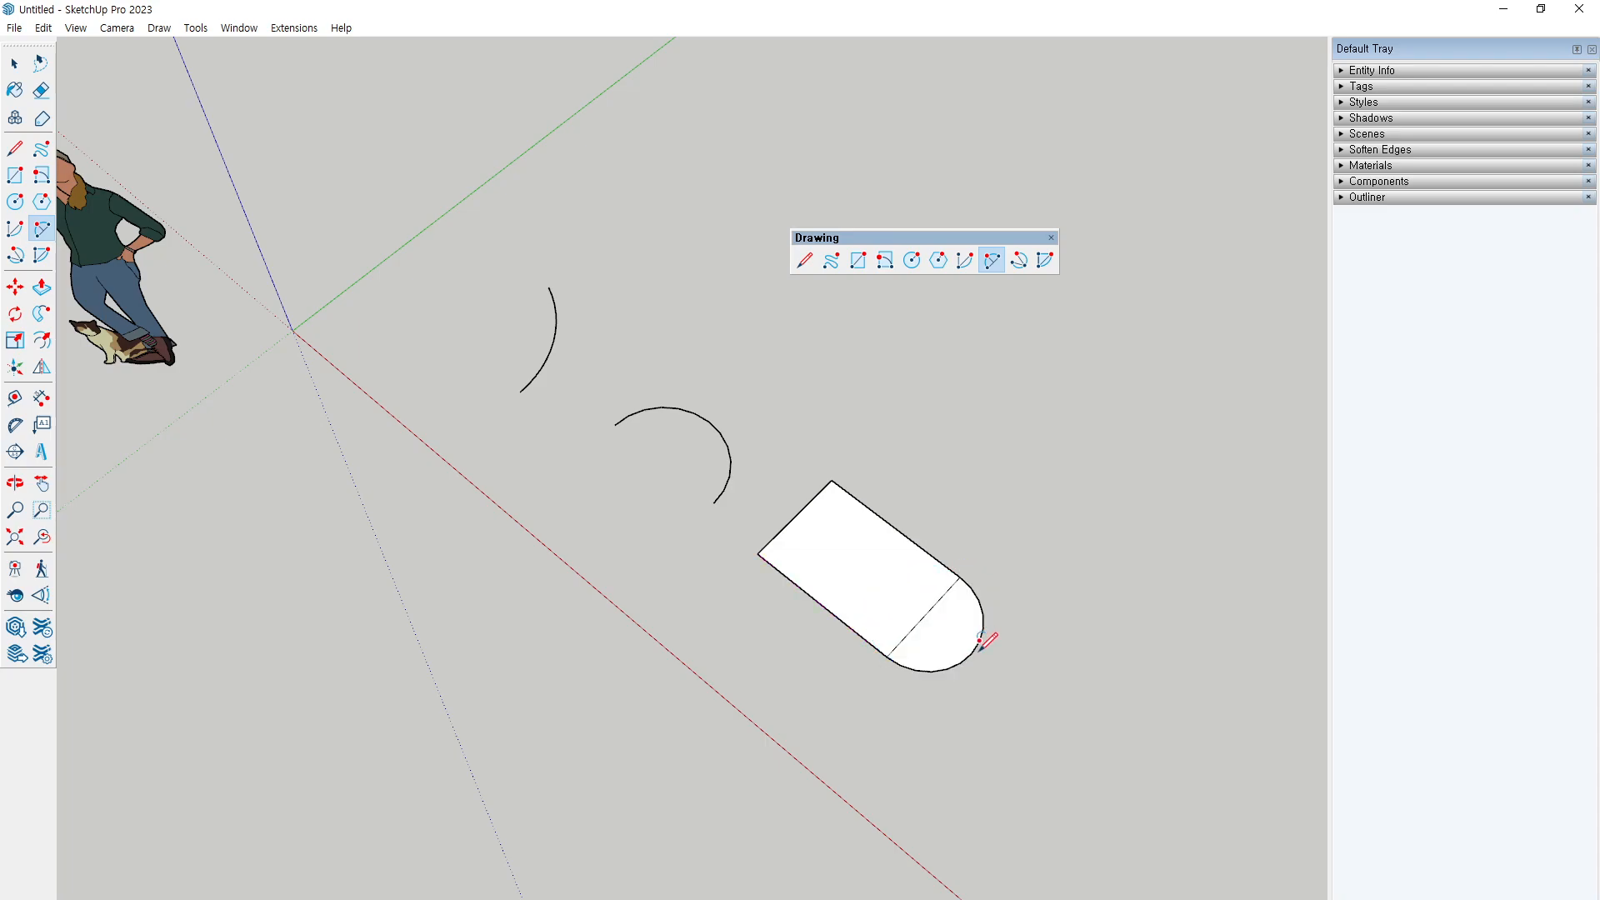
click(830, 480)
click(757, 554)
click(750, 482)
Step: Erase the rectangle's two short edges so the rectangle and both half circles merge into one slot-shaped face
key(e)
mouse_move(811, 523)
mouse_down()
mouse_move(793, 502)
mouse_move(1007, 678)
mouse_up()
key(space)
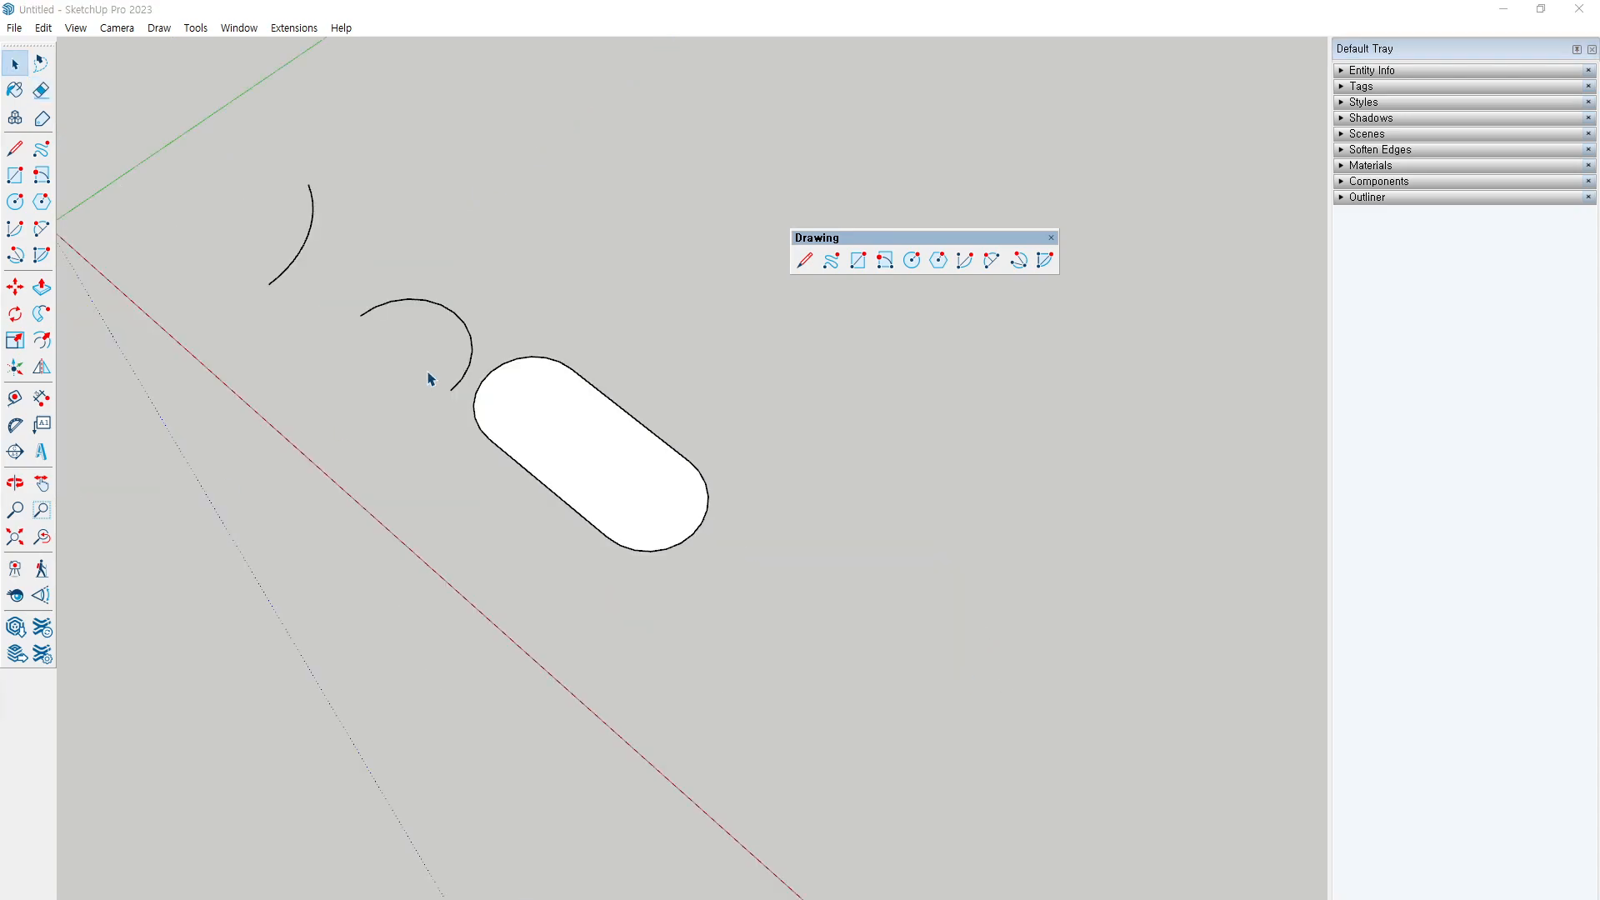
mouse_move(605, 399)
middle_down()
mouse_move(767, 532)
mouse_move(636, 464)
middle_up()
scroll(661, 479, up, 3)
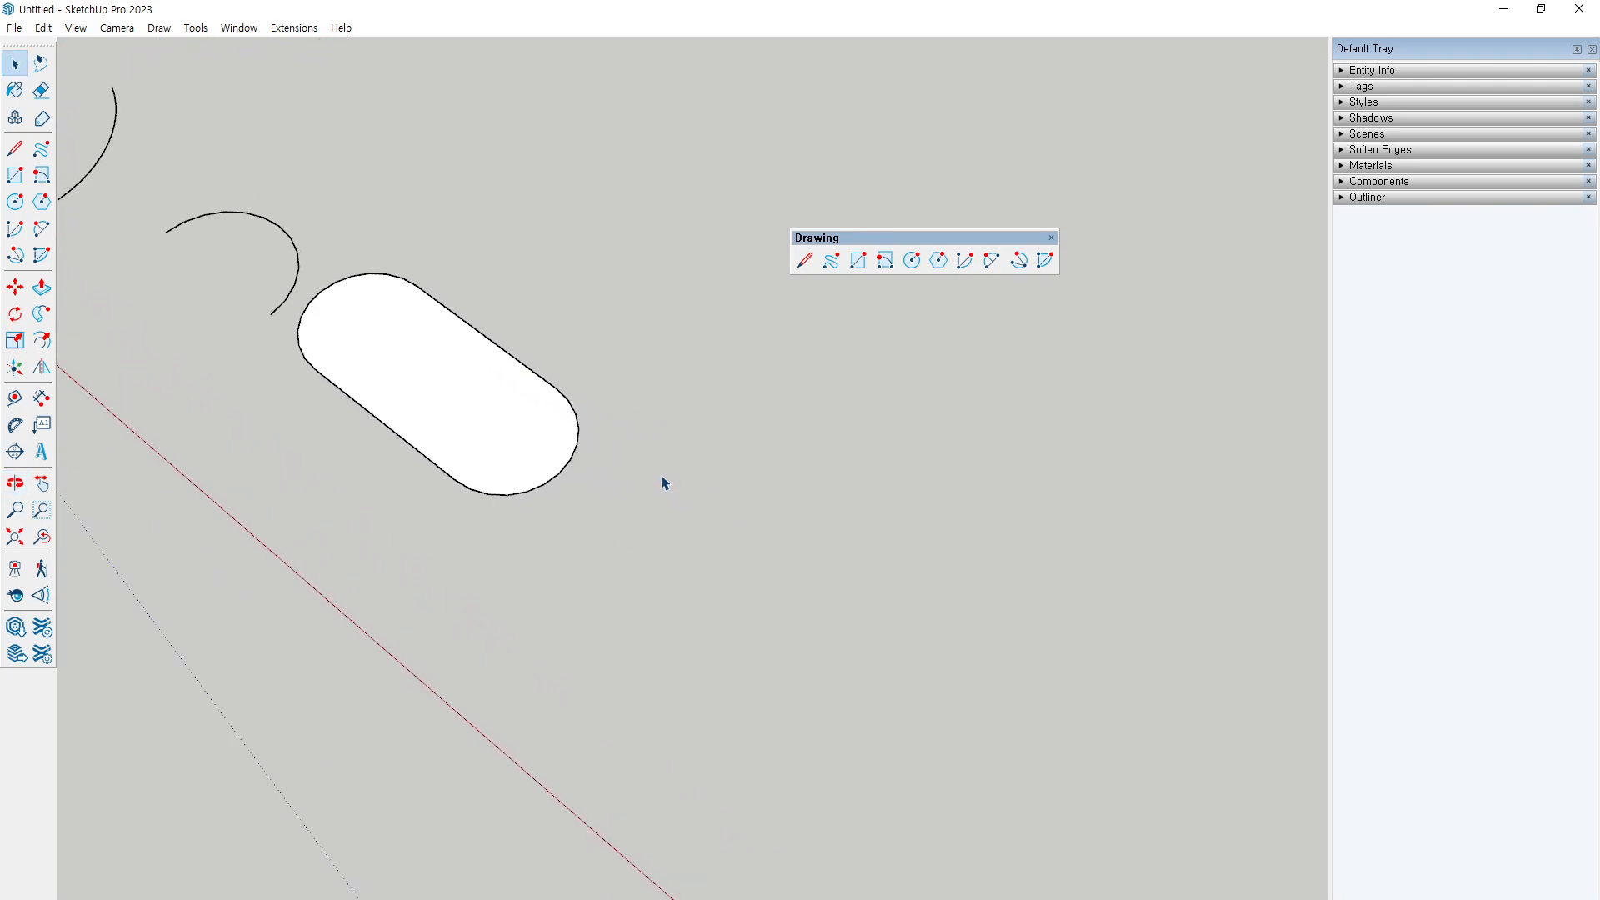
click(1022, 263)
click(695, 556)
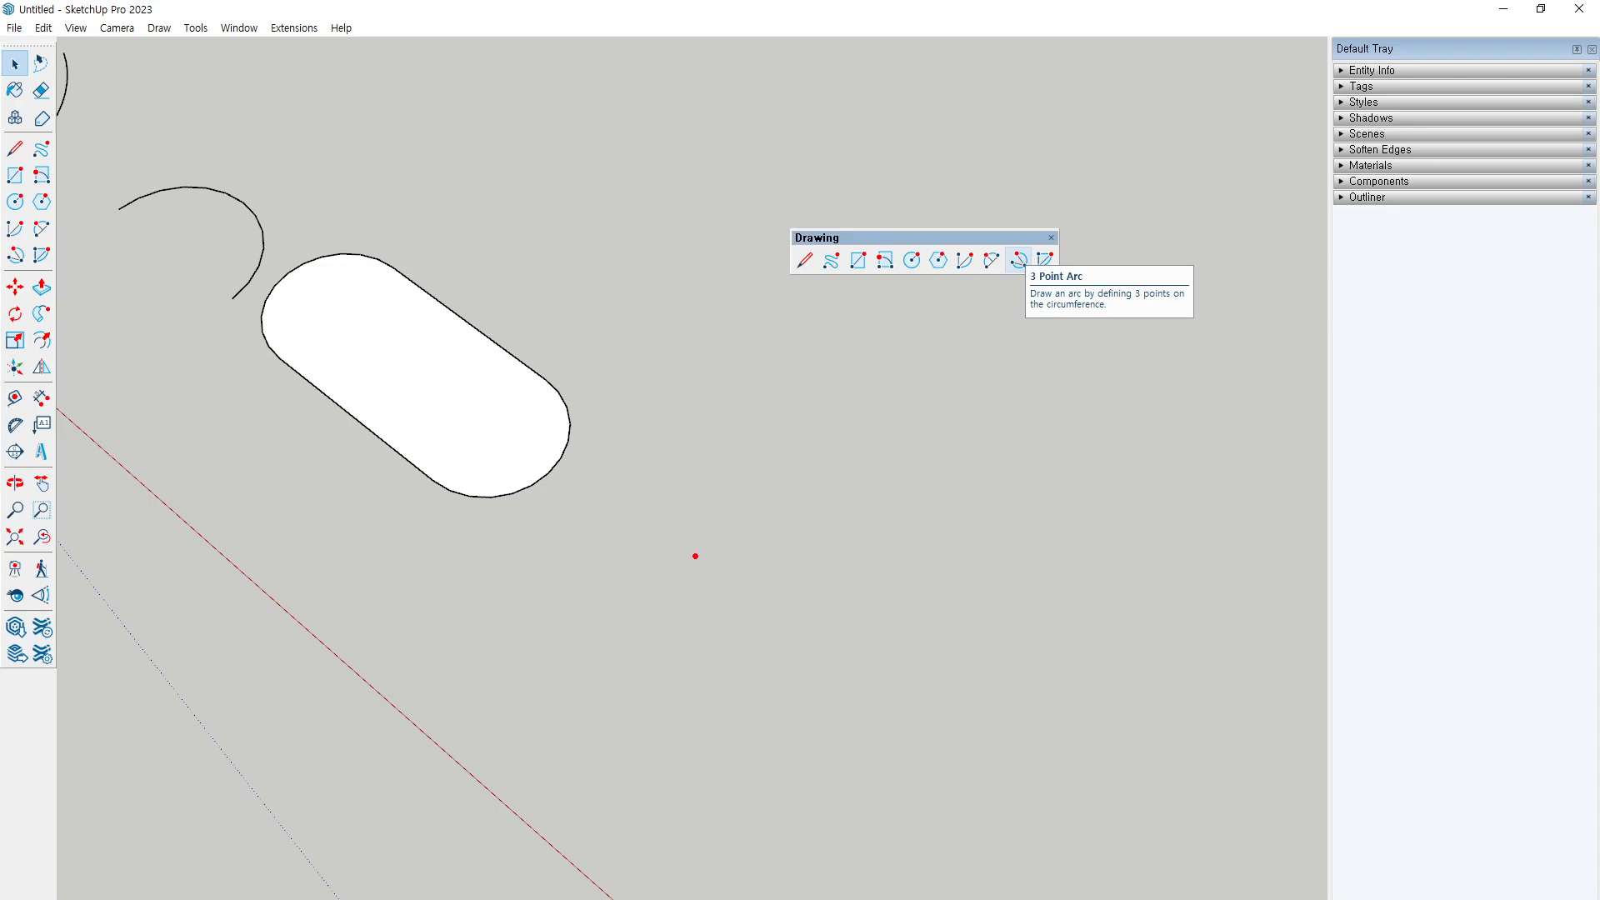
mouse_move(646, 618)
mouse_down()
mouse_move(624, 634)
mouse_move(644, 649)
mouse_up()
mouse_move(844, 706)
mouse_down()
mouse_move(888, 703)
mouse_move(869, 711)
mouse_up()
drag(818, 457, 796, 499)
drag(796, 469, 823, 497)
mouse_move(620, 626)
mouse_down()
mouse_move(817, 680)
mouse_move(890, 566)
mouse_move(824, 484)
mouse_move(759, 472)
mouse_up()
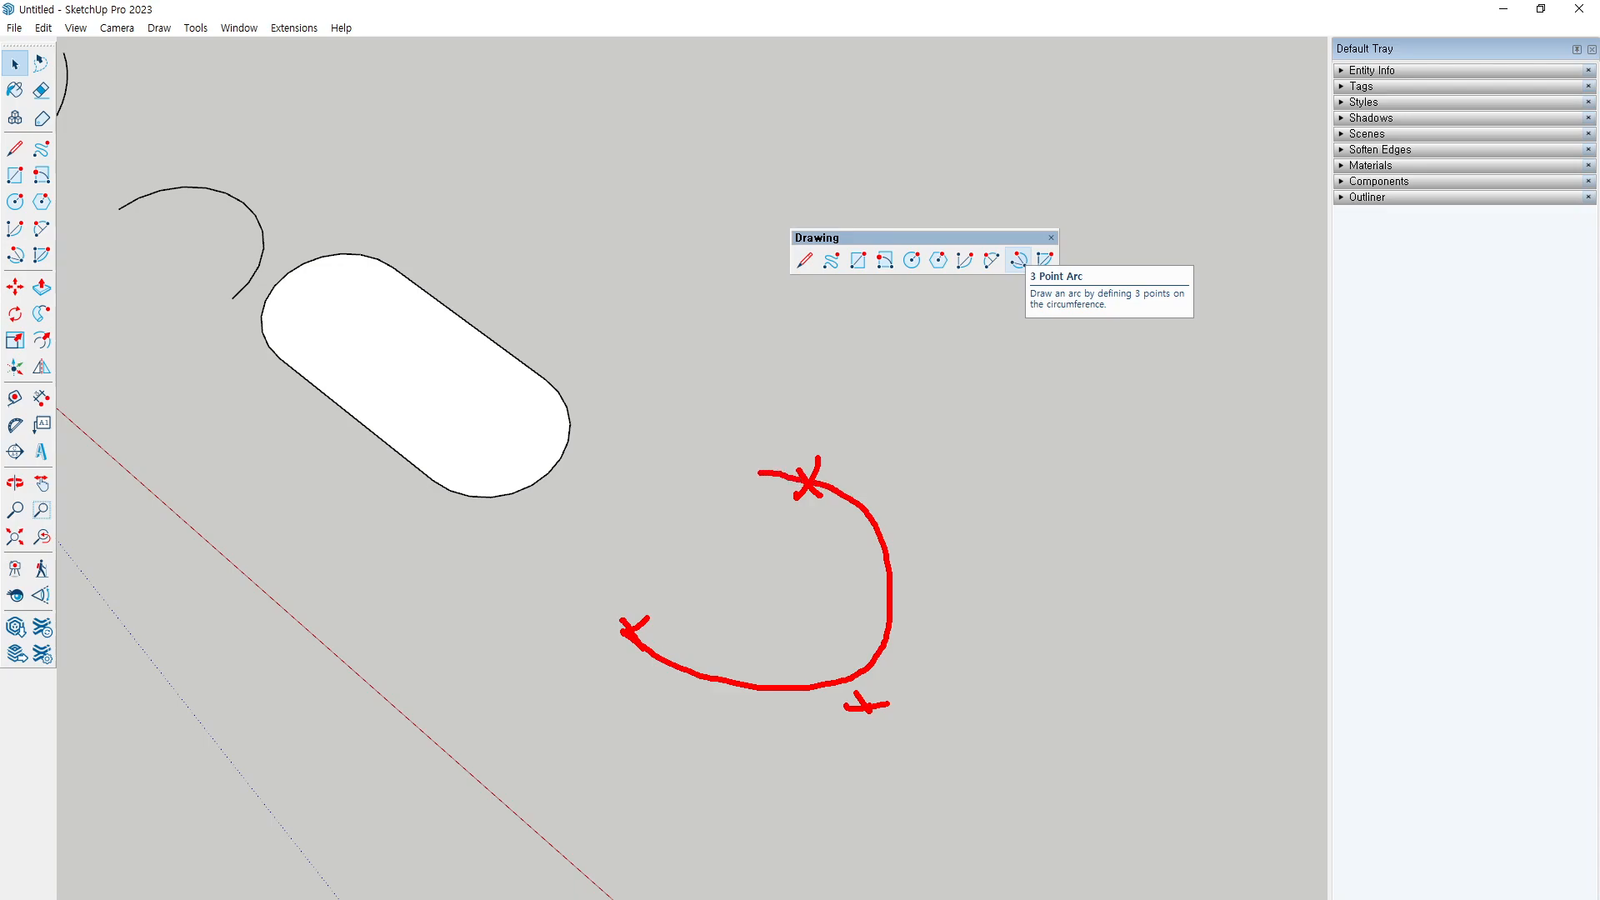
mouse_move(637, 641)
mouse_down()
mouse_move(800, 710)
mouse_move(854, 506)
mouse_move(785, 463)
mouse_up()
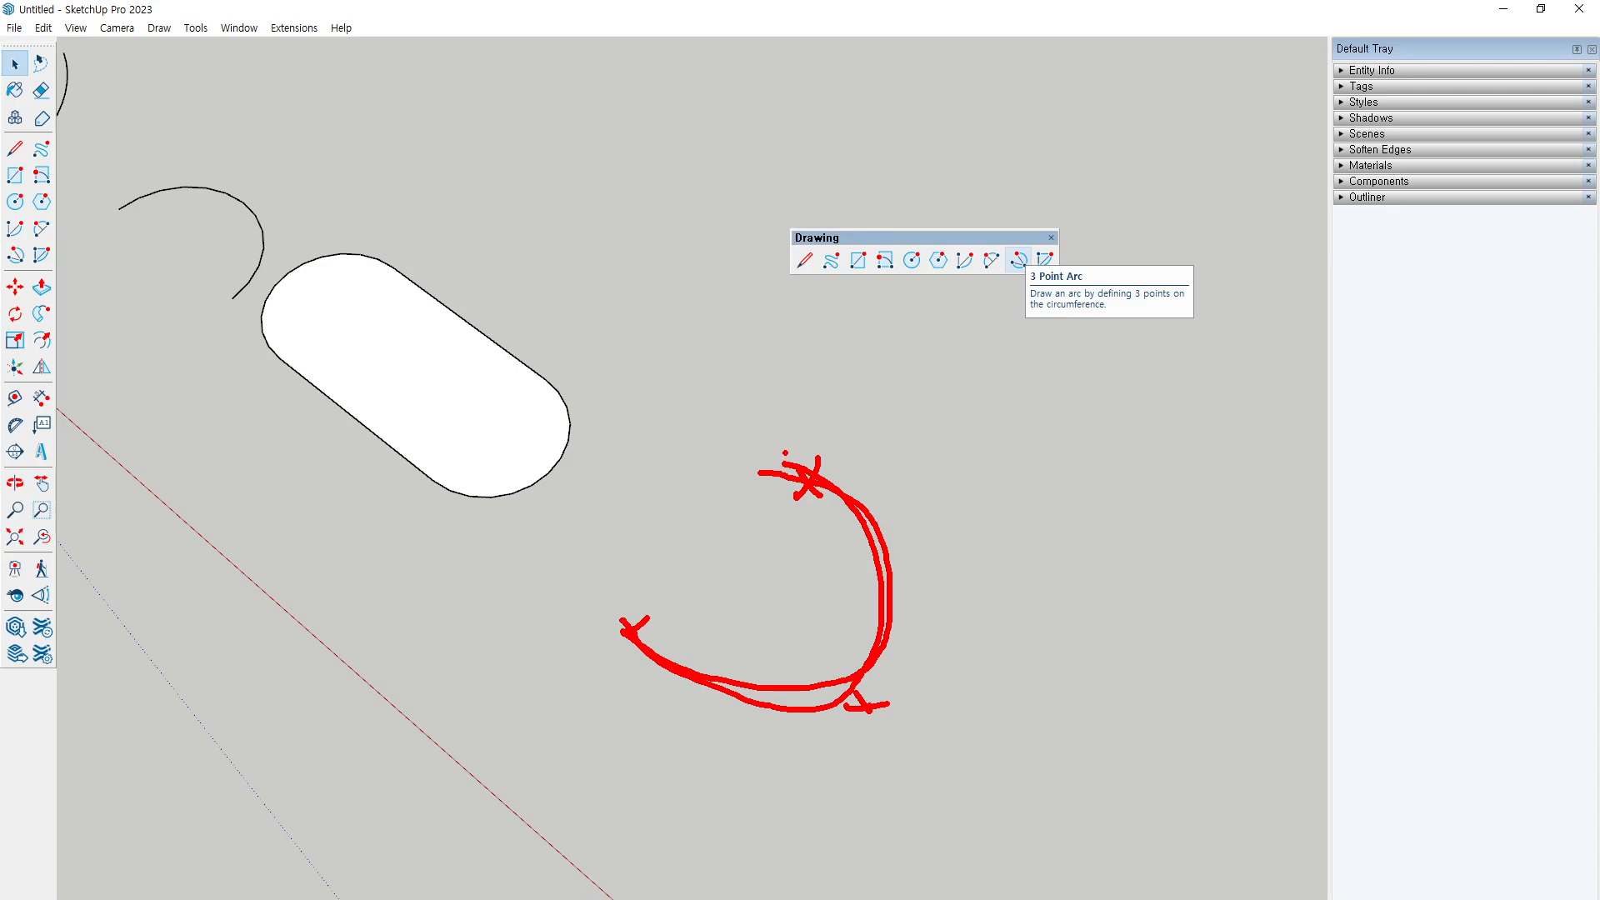
key(Escape)
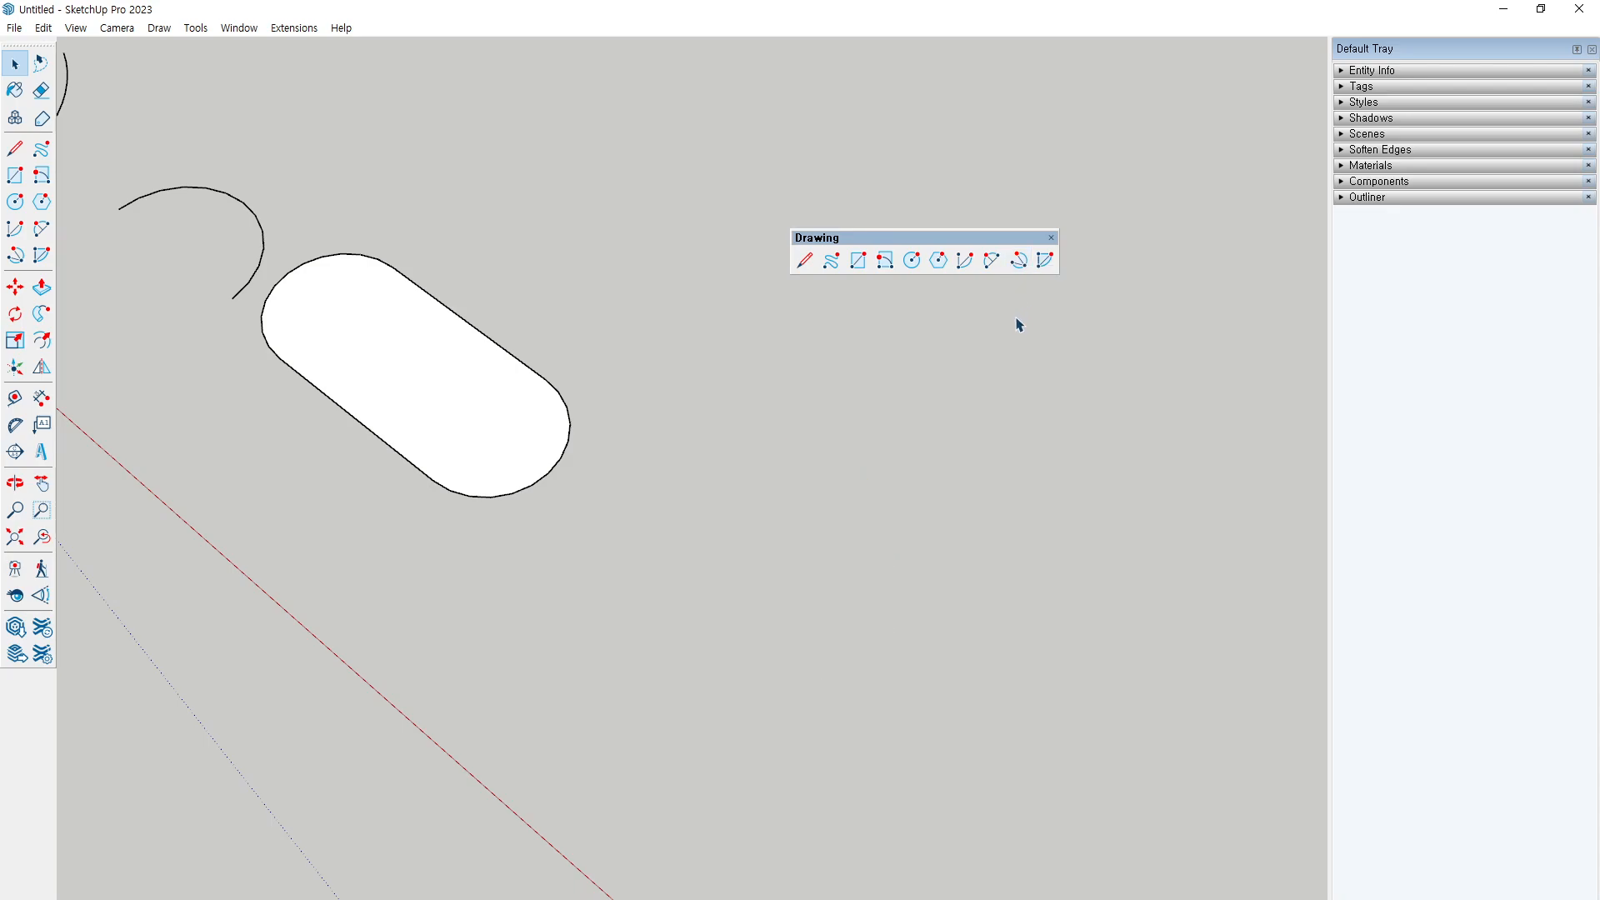
Step: Draw a large open arc on the ground beyond the slot shape with the 3 Point Arc tool, using three points on its circumference
click(1018, 260)
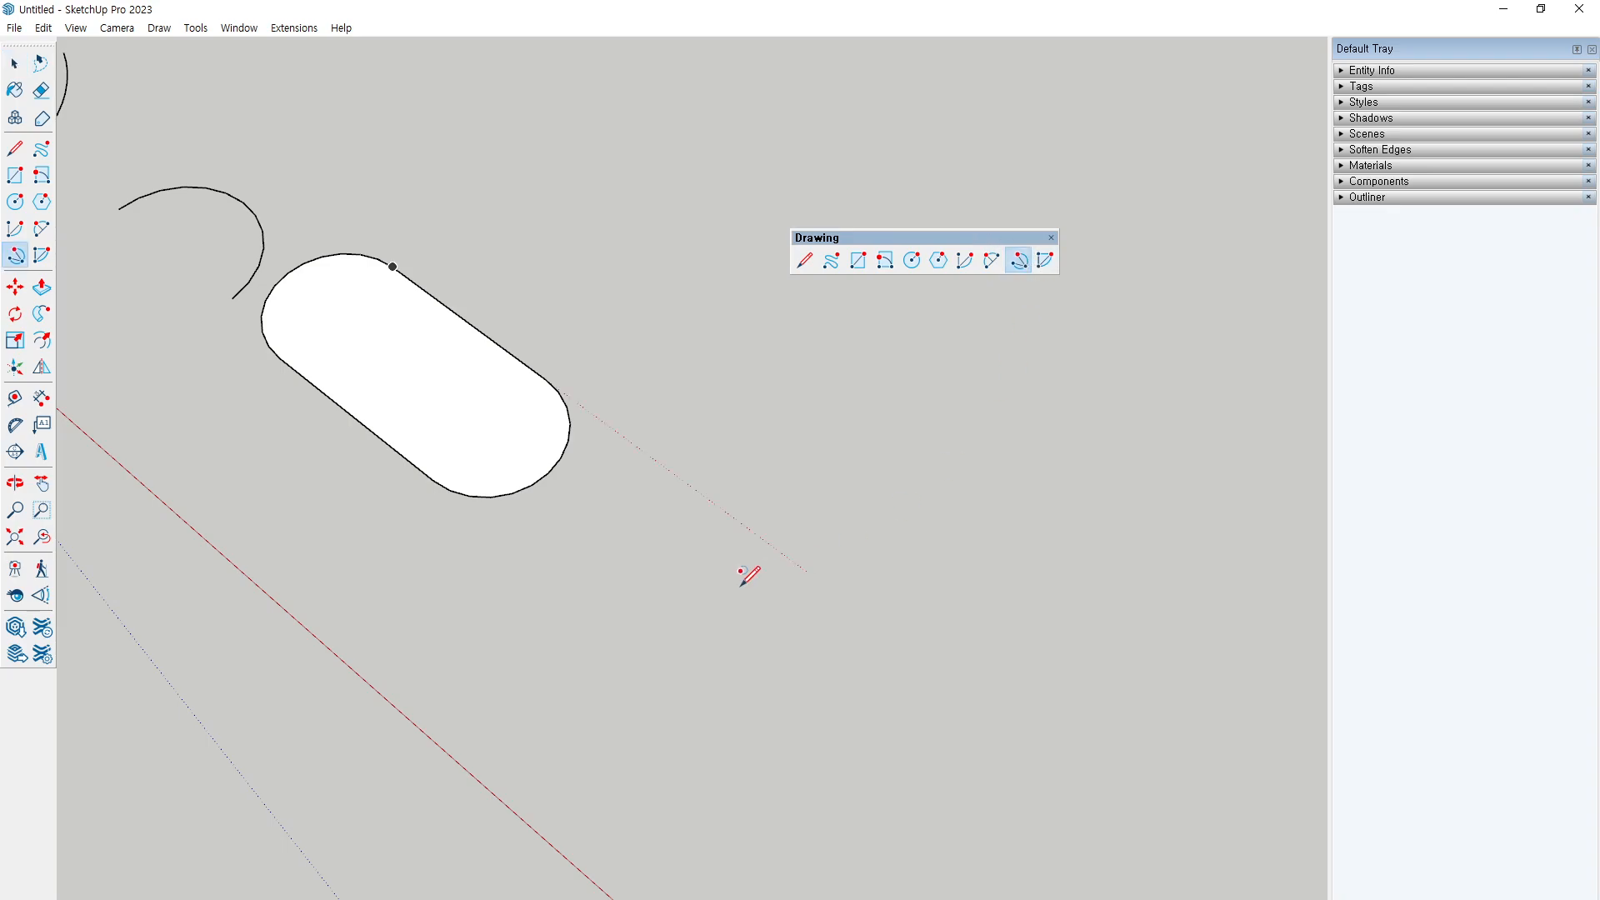
click(873, 669)
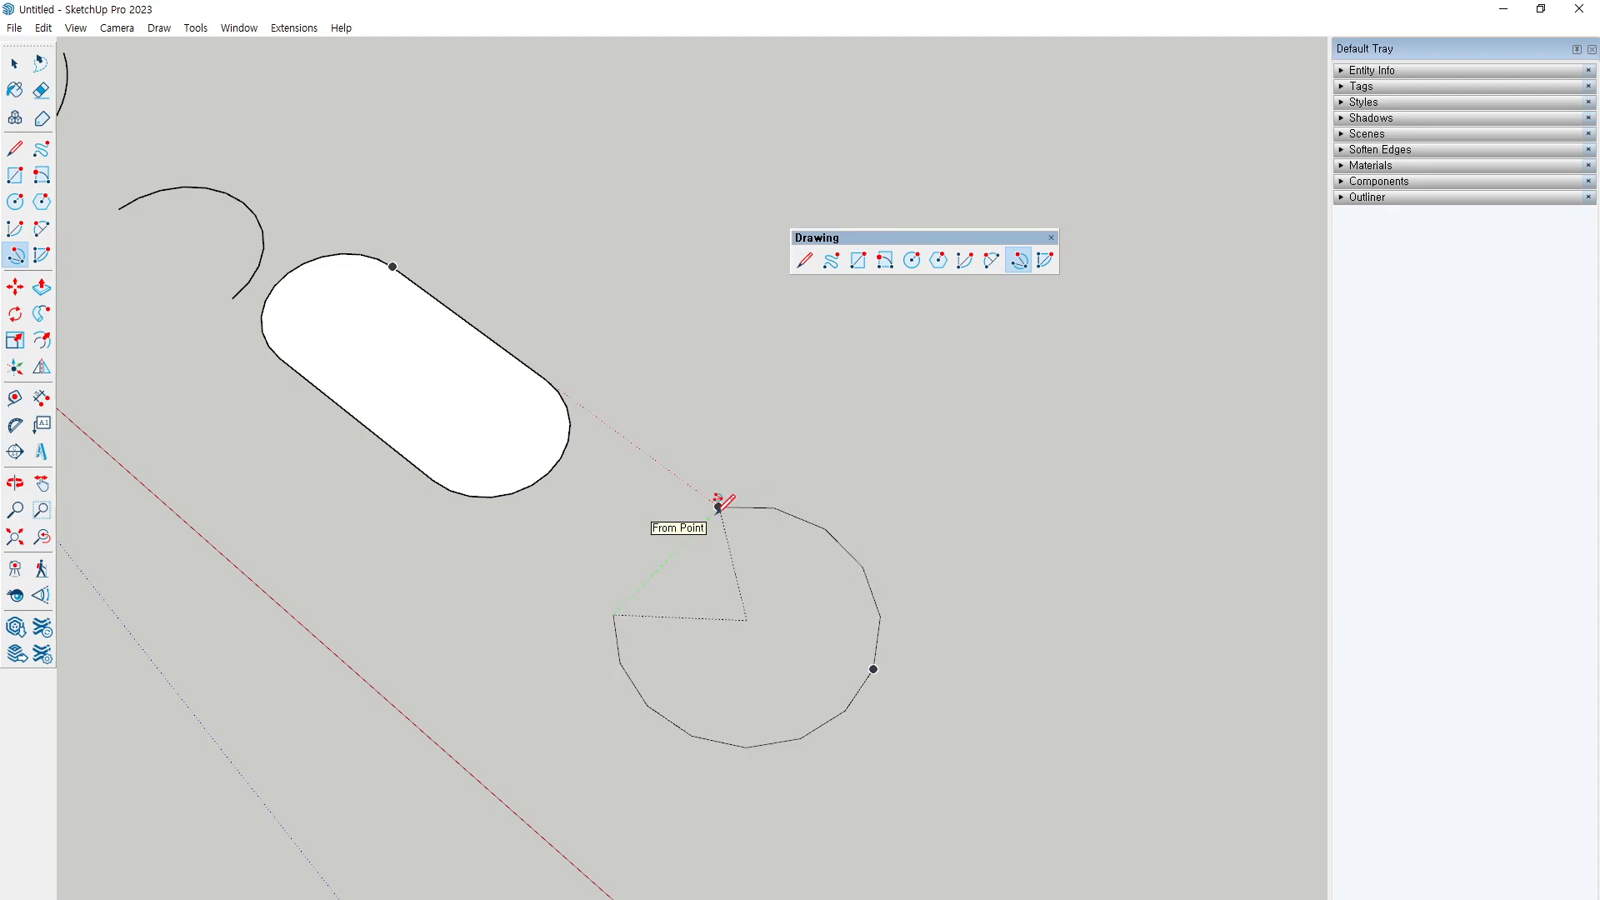
click(784, 442)
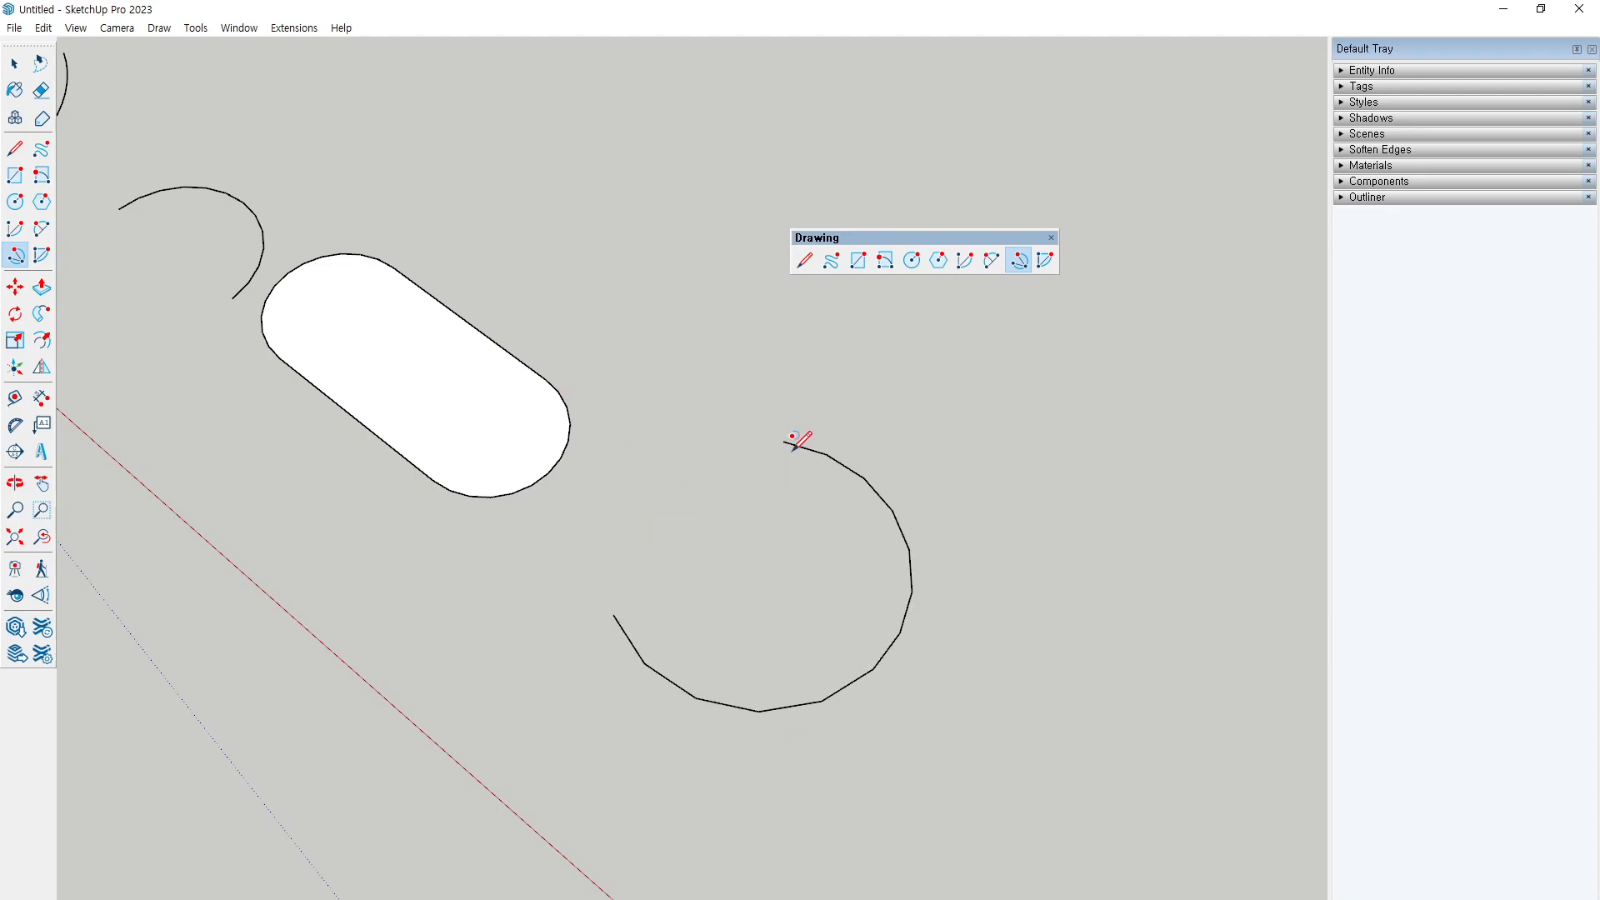
drag(586, 609, 621, 619)
drag(904, 662, 851, 642)
drag(808, 432, 779, 443)
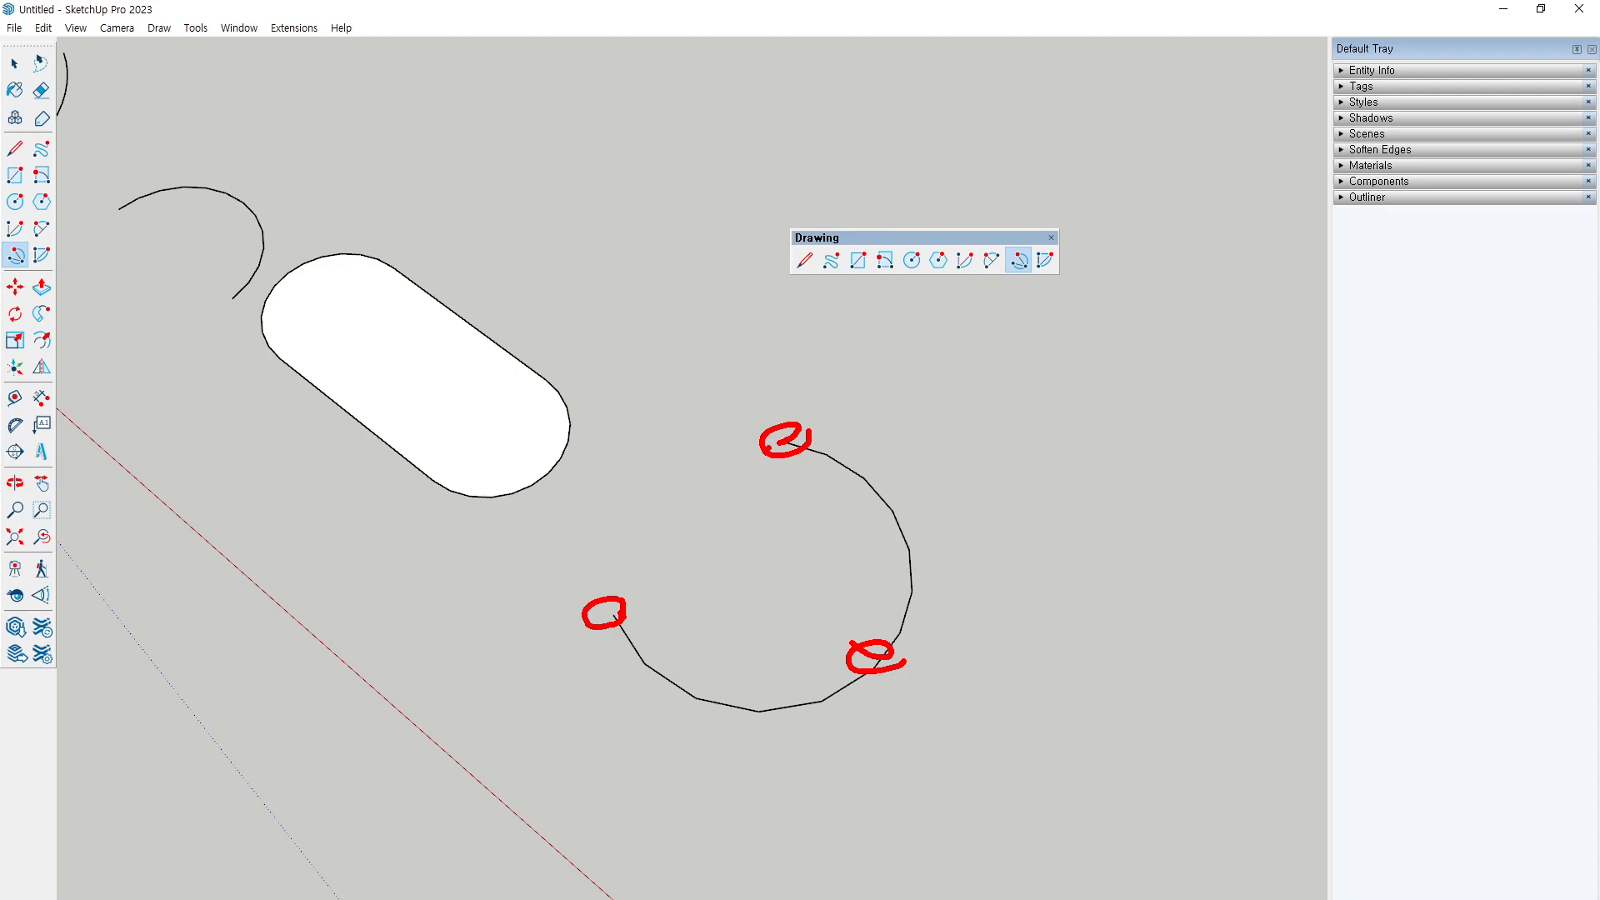
mouse_move(659, 468)
mouse_down()
mouse_move(779, 514)
mouse_move(721, 531)
mouse_up()
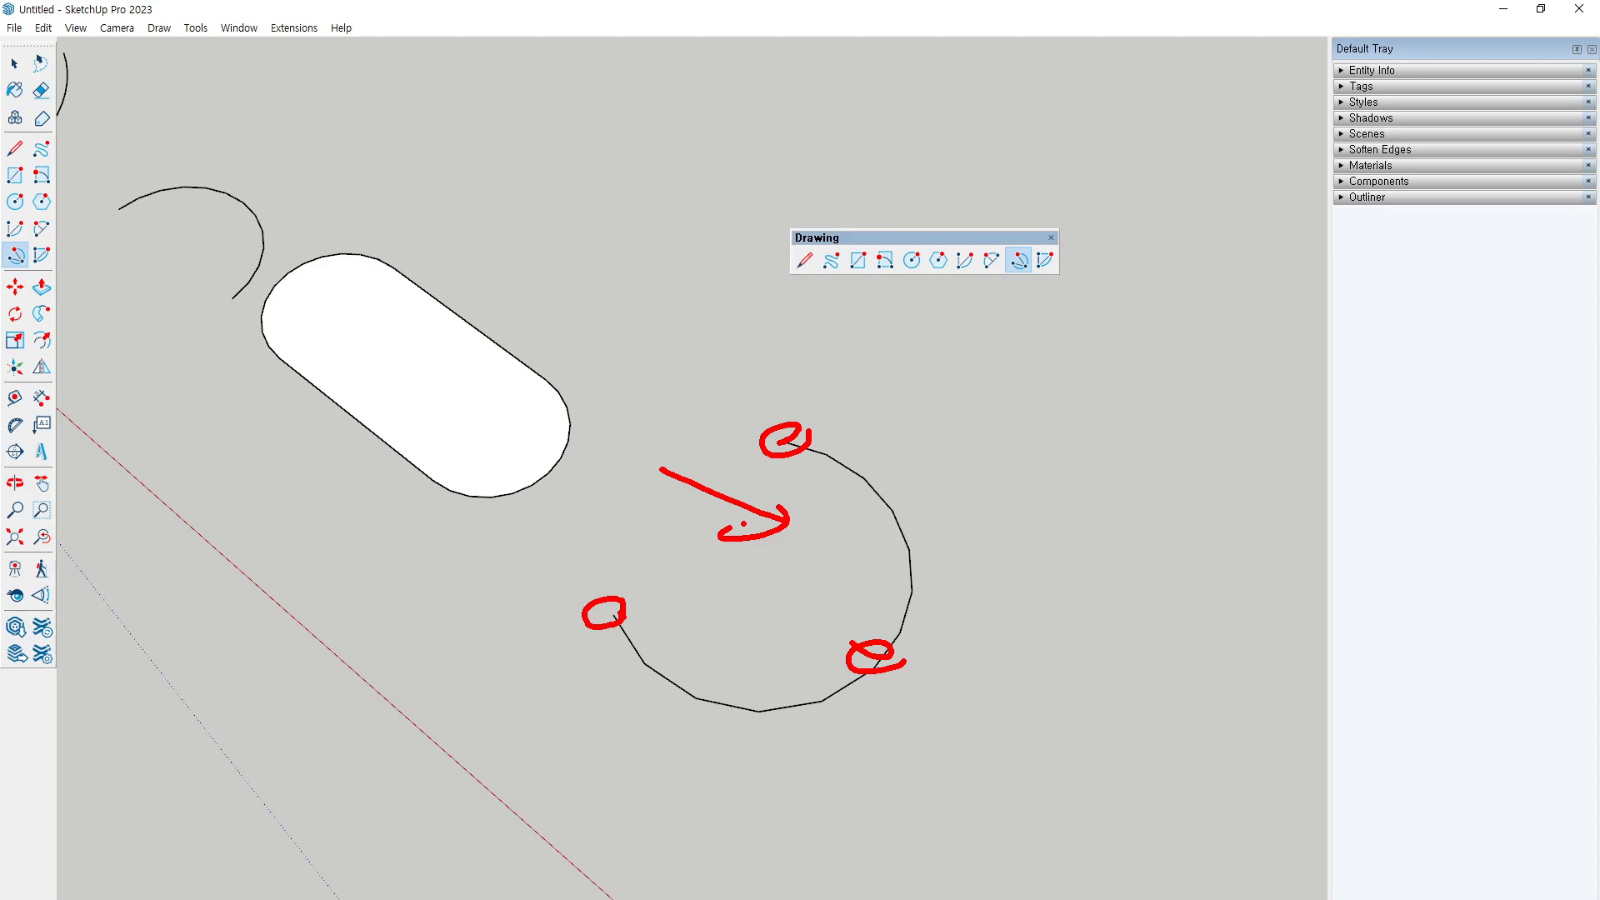
key(Escape)
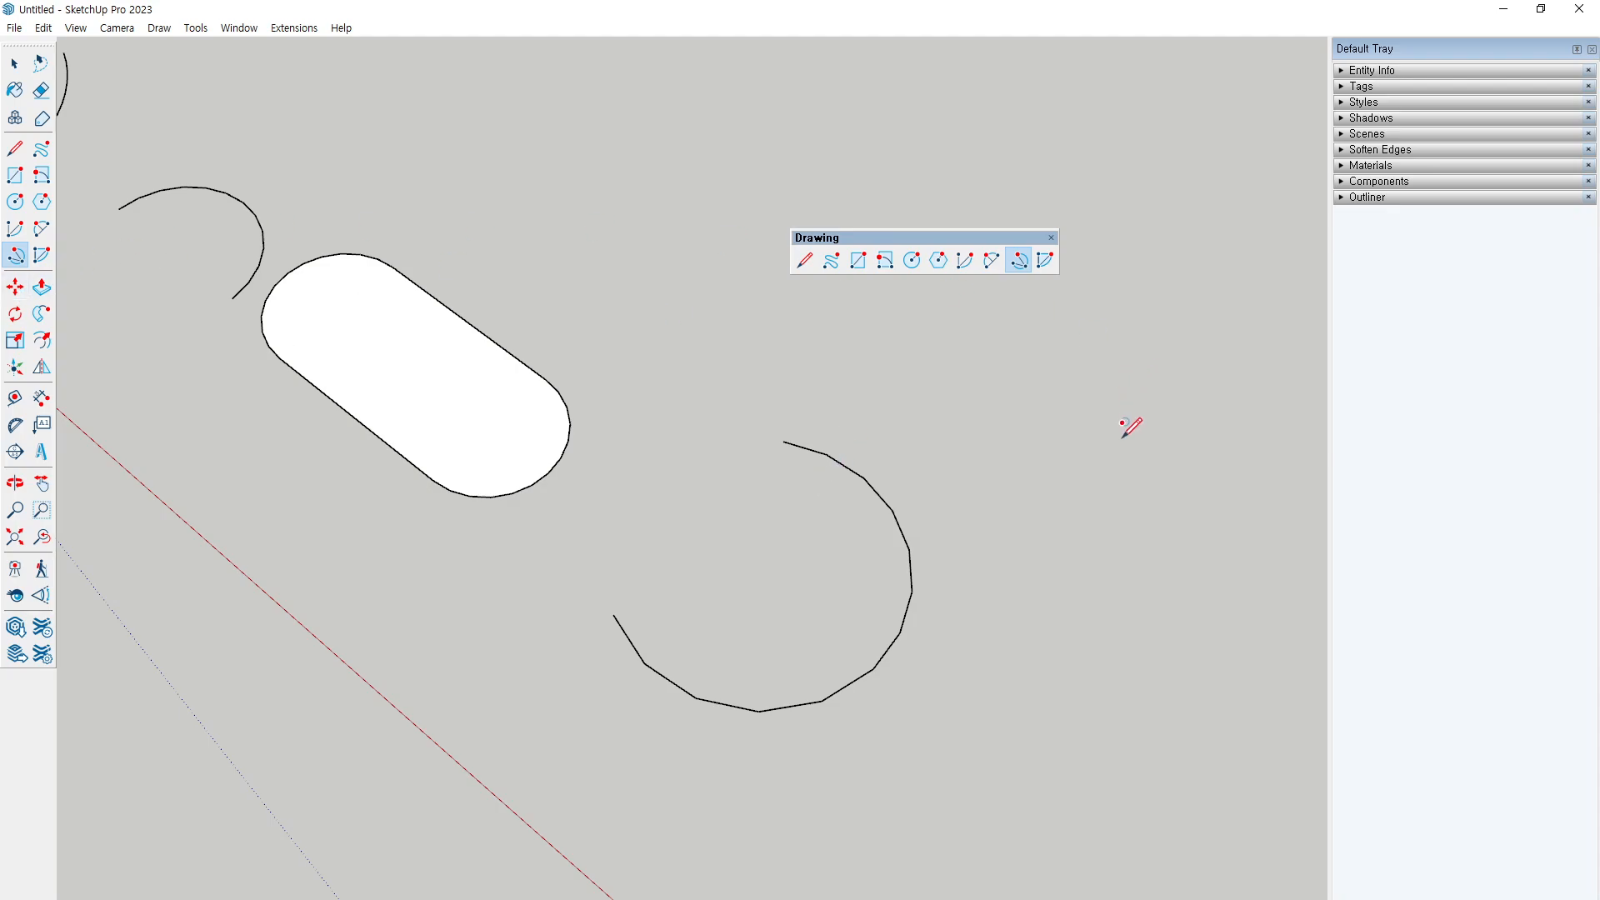
mouse_move(1068, 275)
mouse_down()
mouse_move(1075, 245)
mouse_move(1067, 277)
mouse_move(950, 283)
mouse_move(975, 238)
mouse_move(971, 287)
mouse_up()
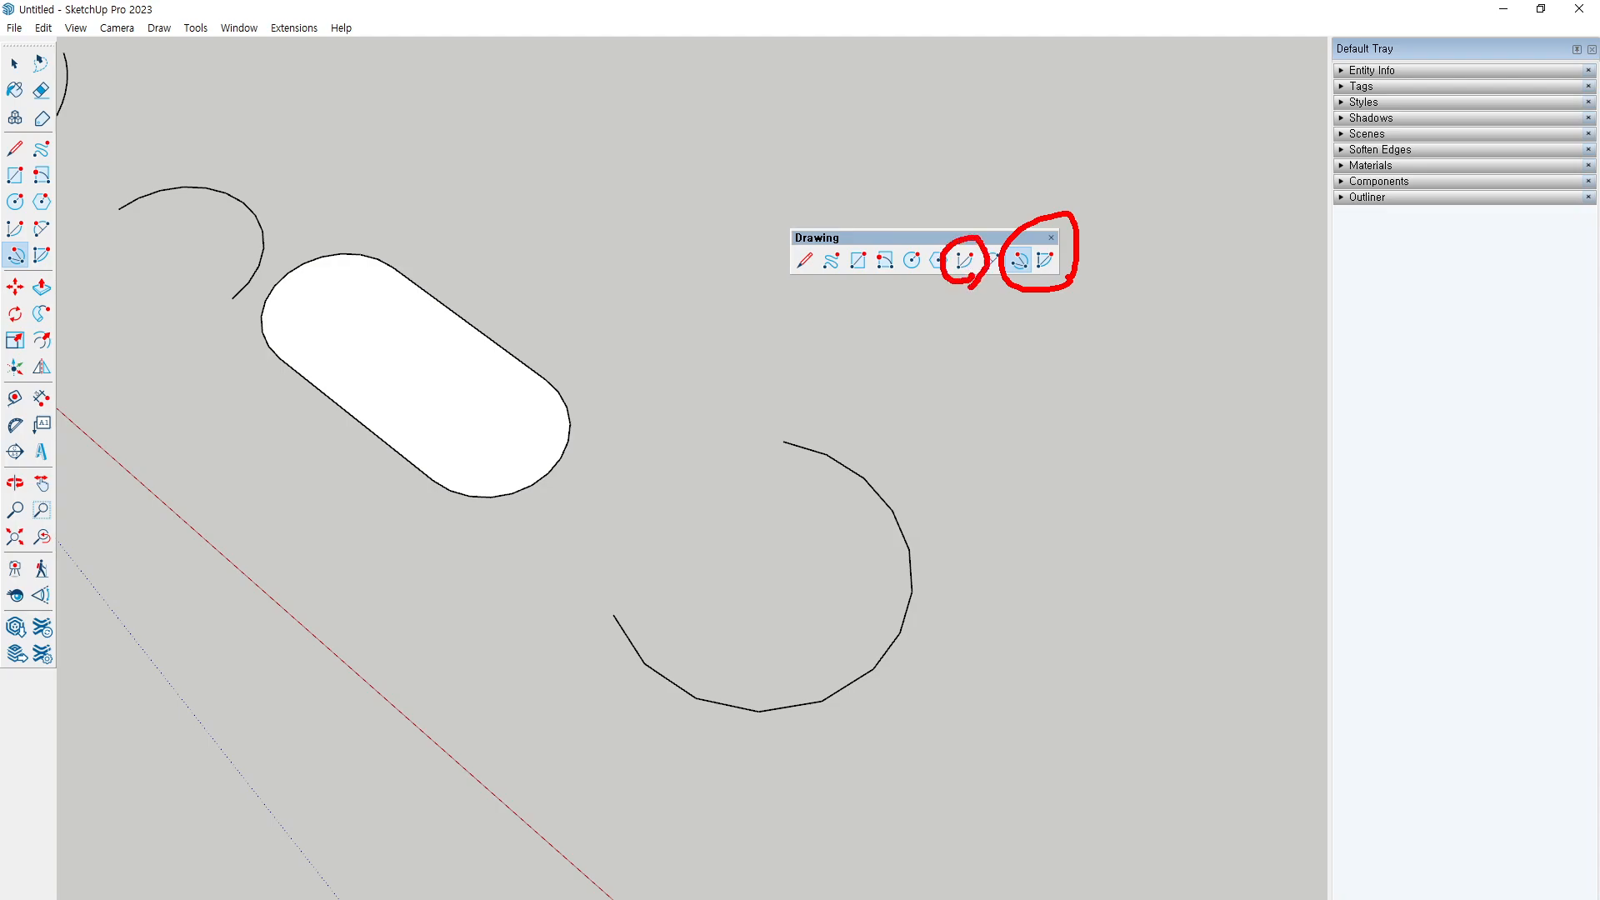
Step: Draw a closed sector beyond the three-point arc with the Pie tool, its radius along the red axis and sweeping counterclockwise
click(1045, 260)
scroll(450, 387, down, 3)
click(745, 610)
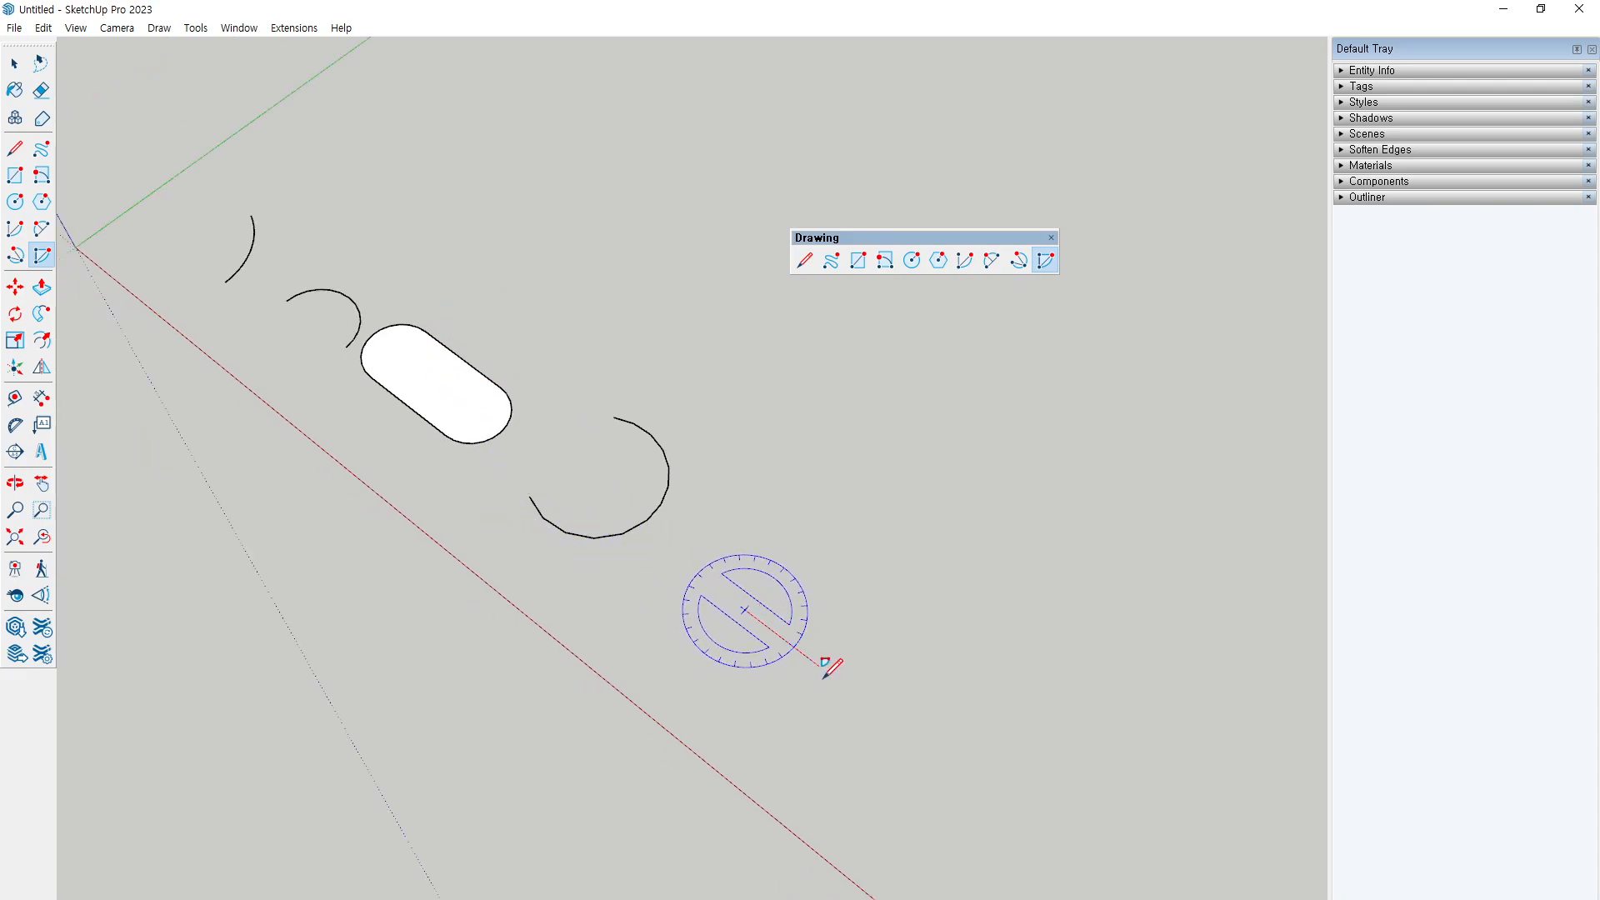
click(854, 692)
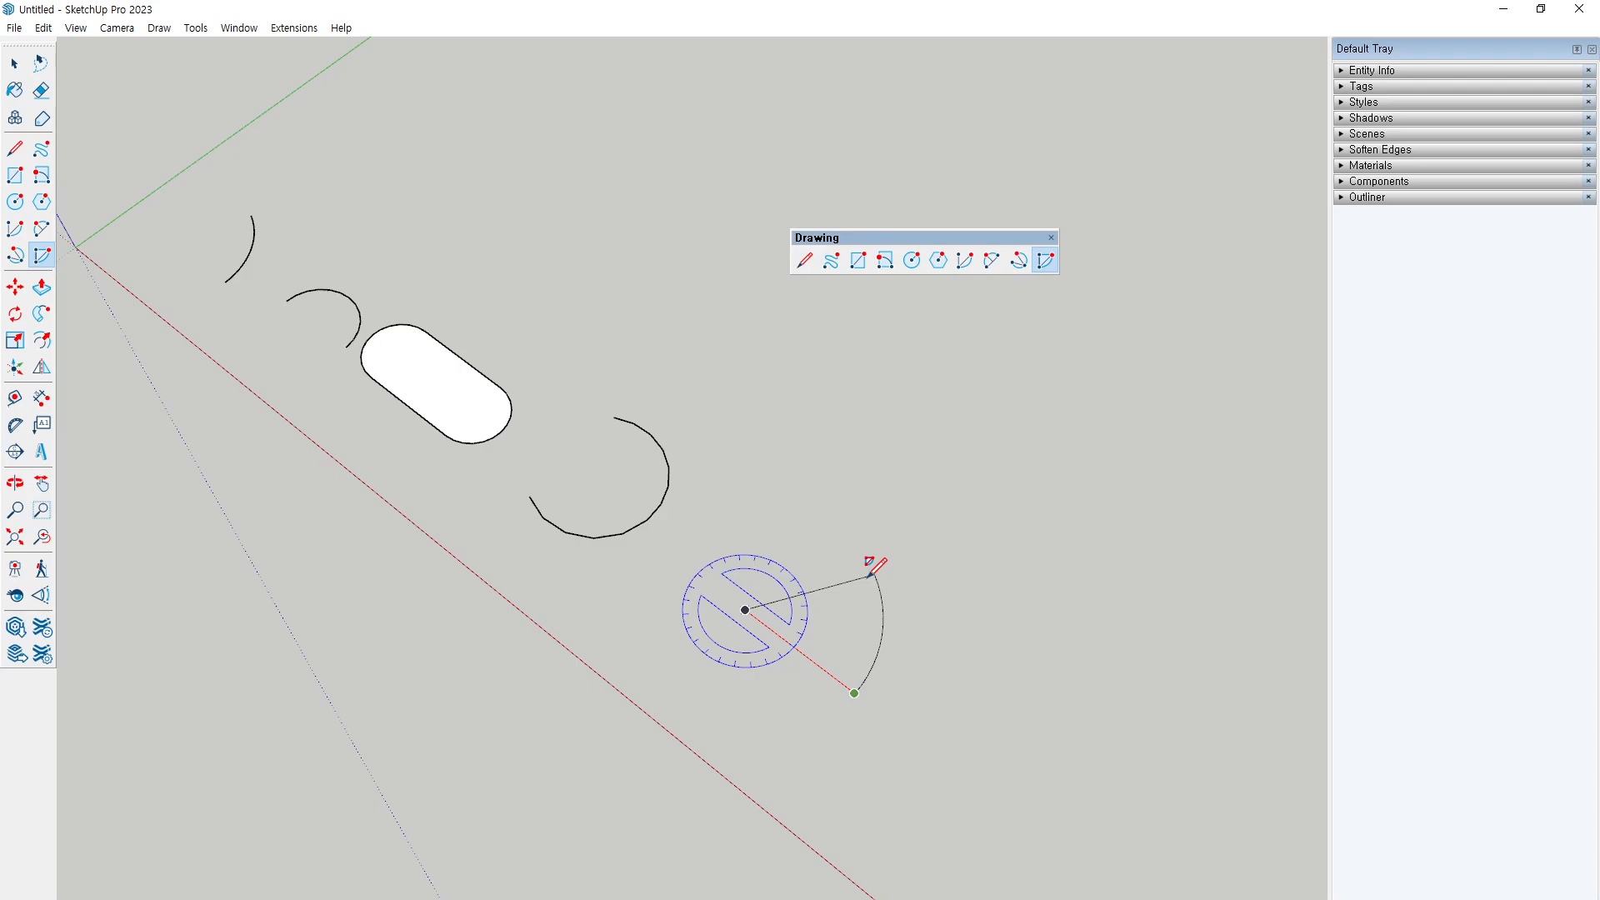
click(871, 575)
scroll(908, 692, up, 1)
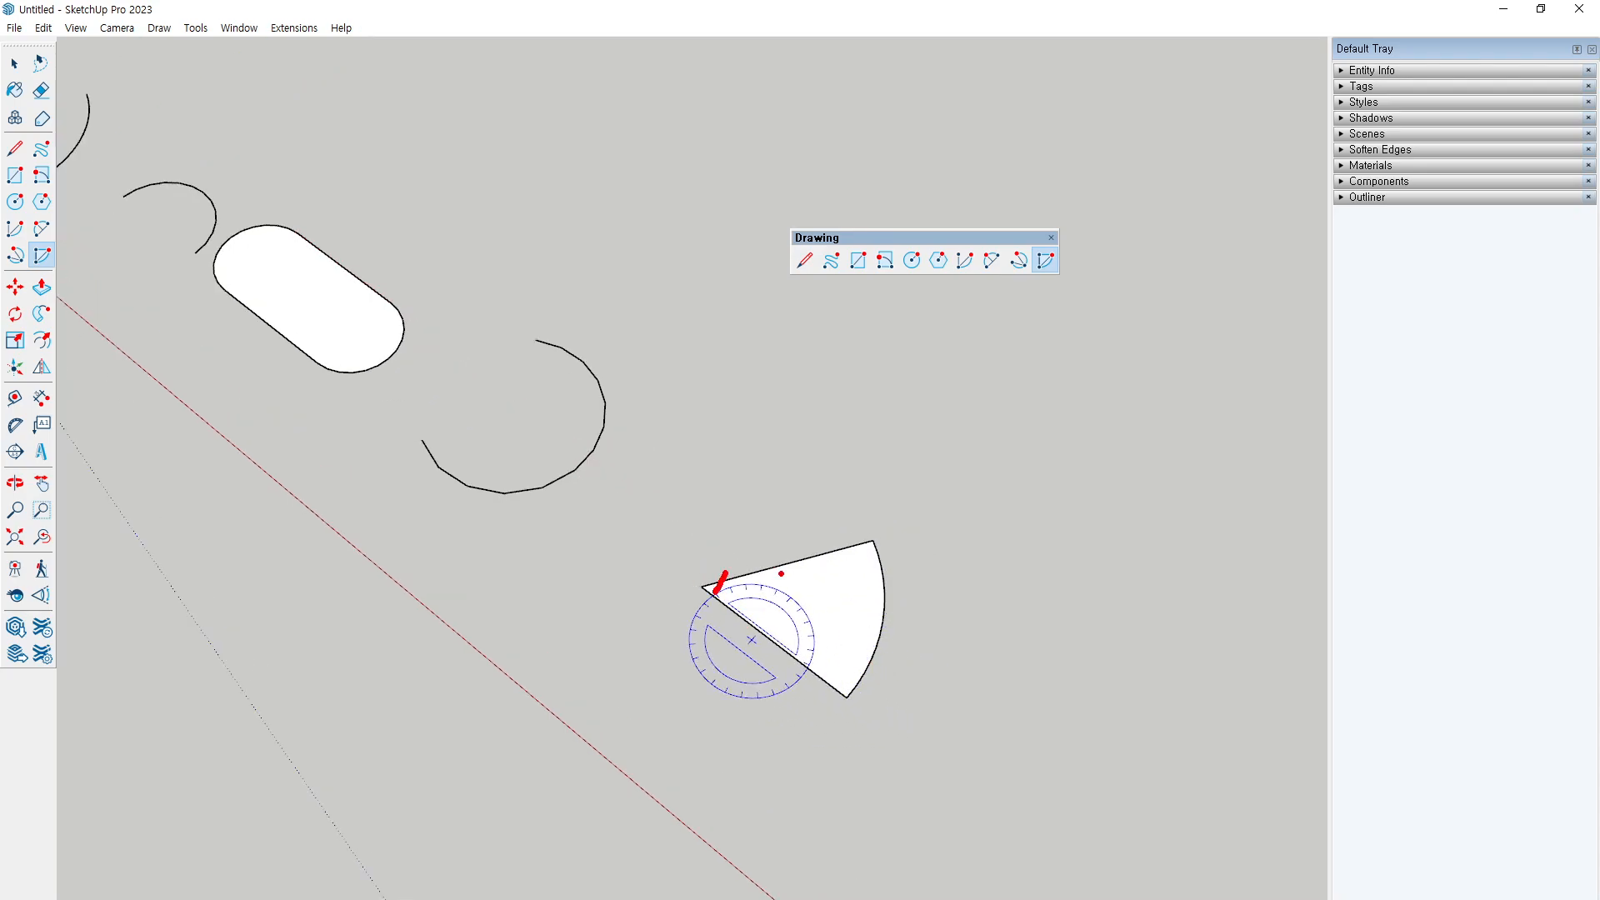
drag(776, 581, 754, 608)
mouse_move(826, 560)
mouse_down()
mouse_move(788, 618)
mouse_move(809, 649)
mouse_up()
mouse_move(840, 617)
mouse_down()
mouse_move(812, 654)
mouse_move(822, 685)
mouse_up()
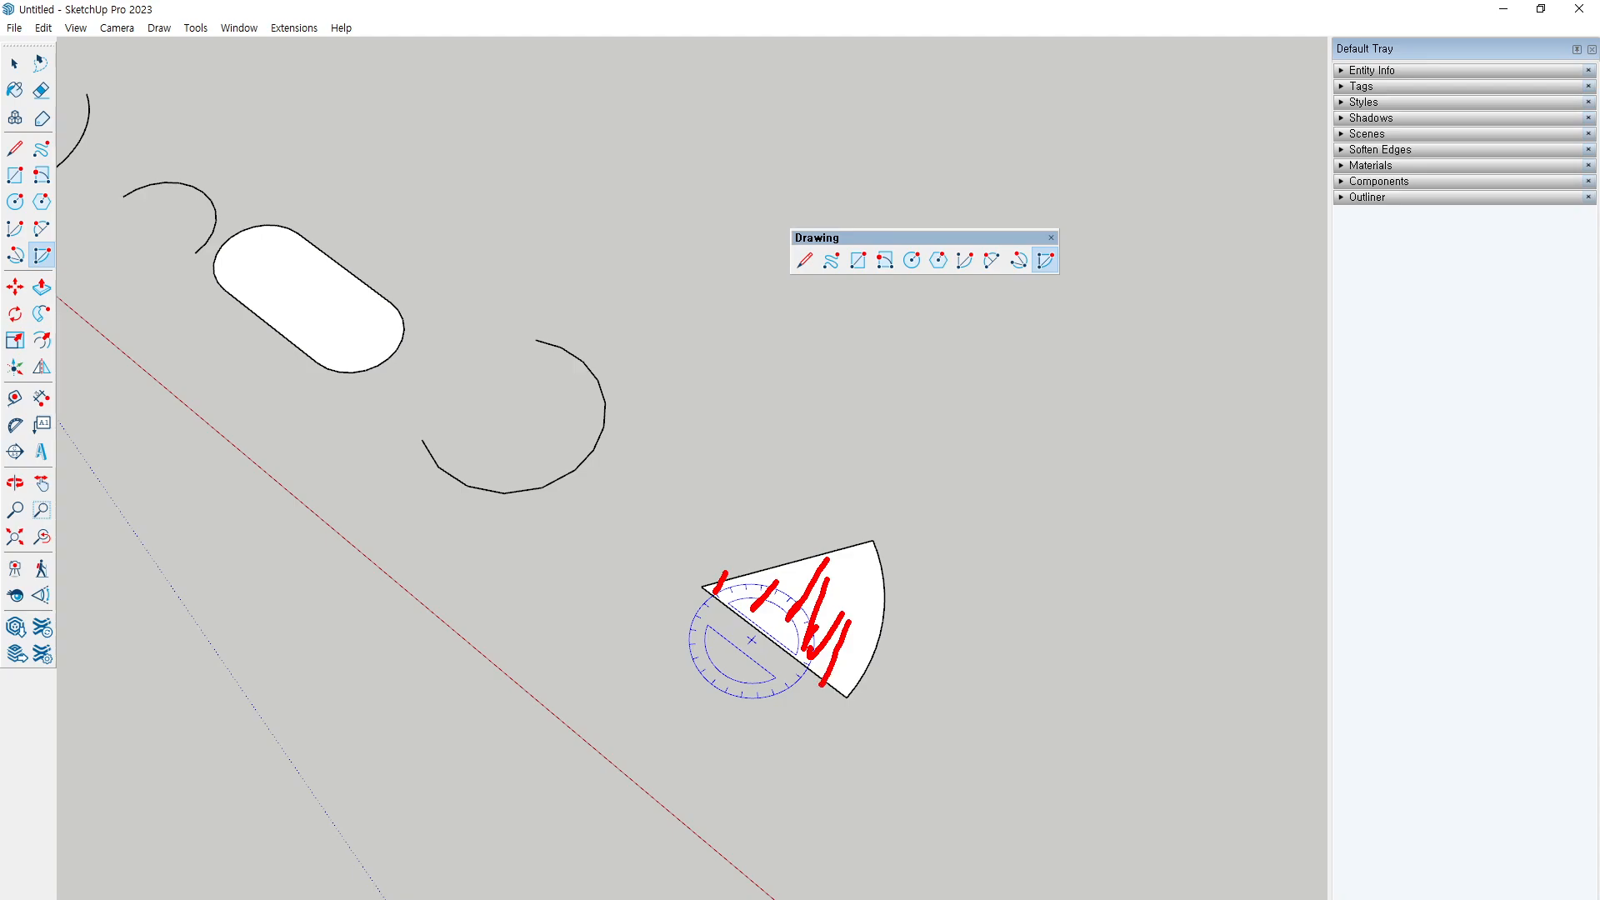
key(Escape)
key(space)
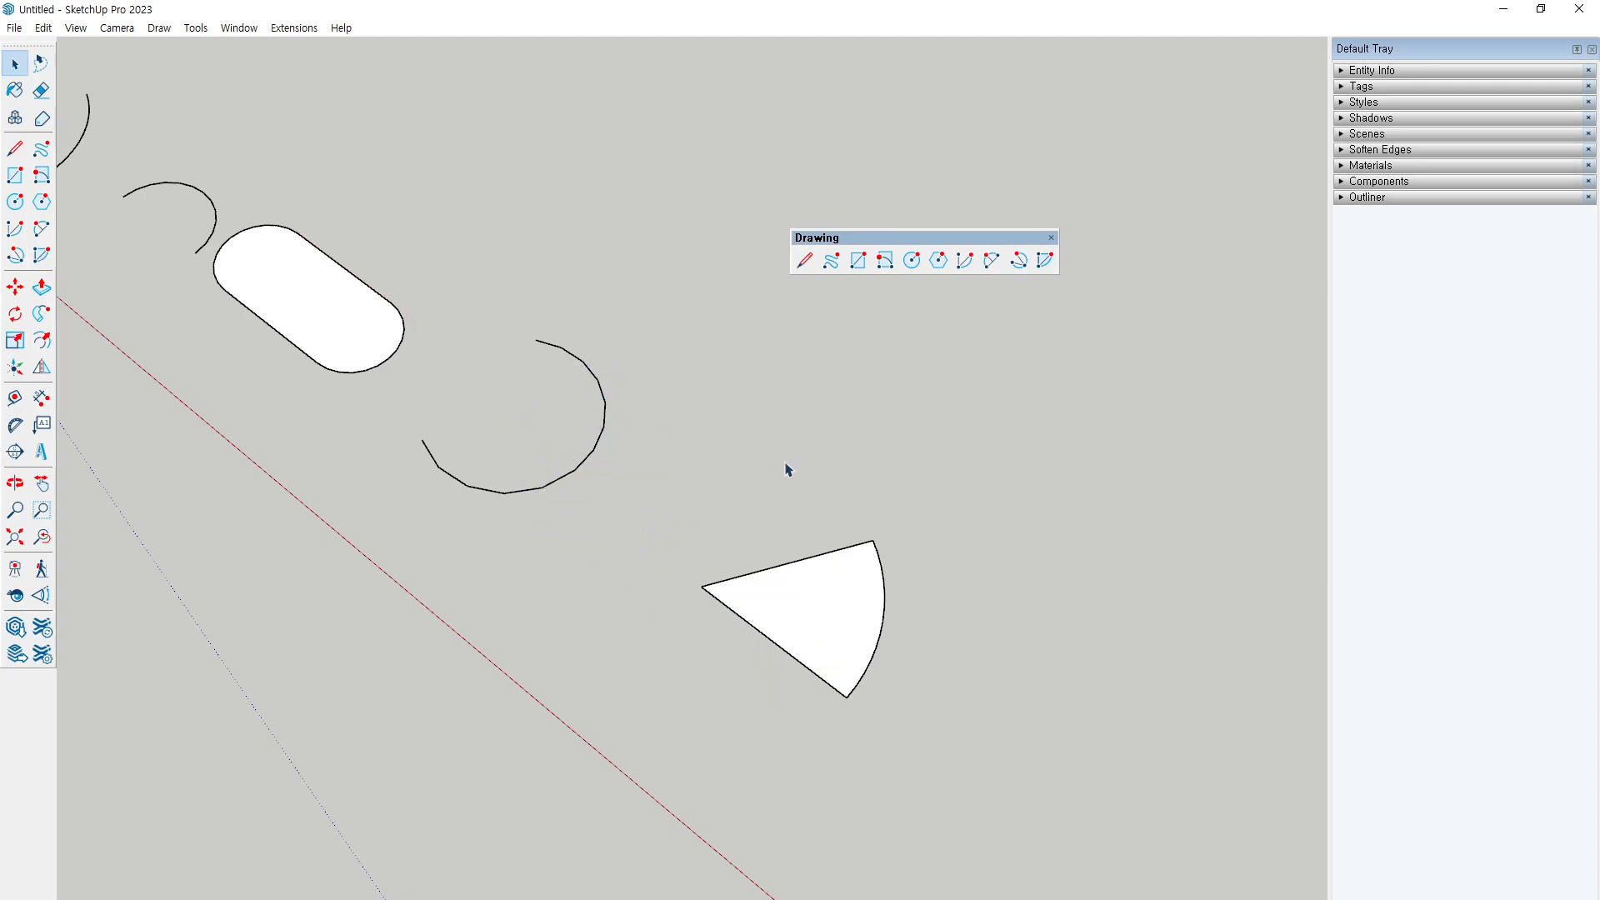
scroll(786, 464, down, 2)
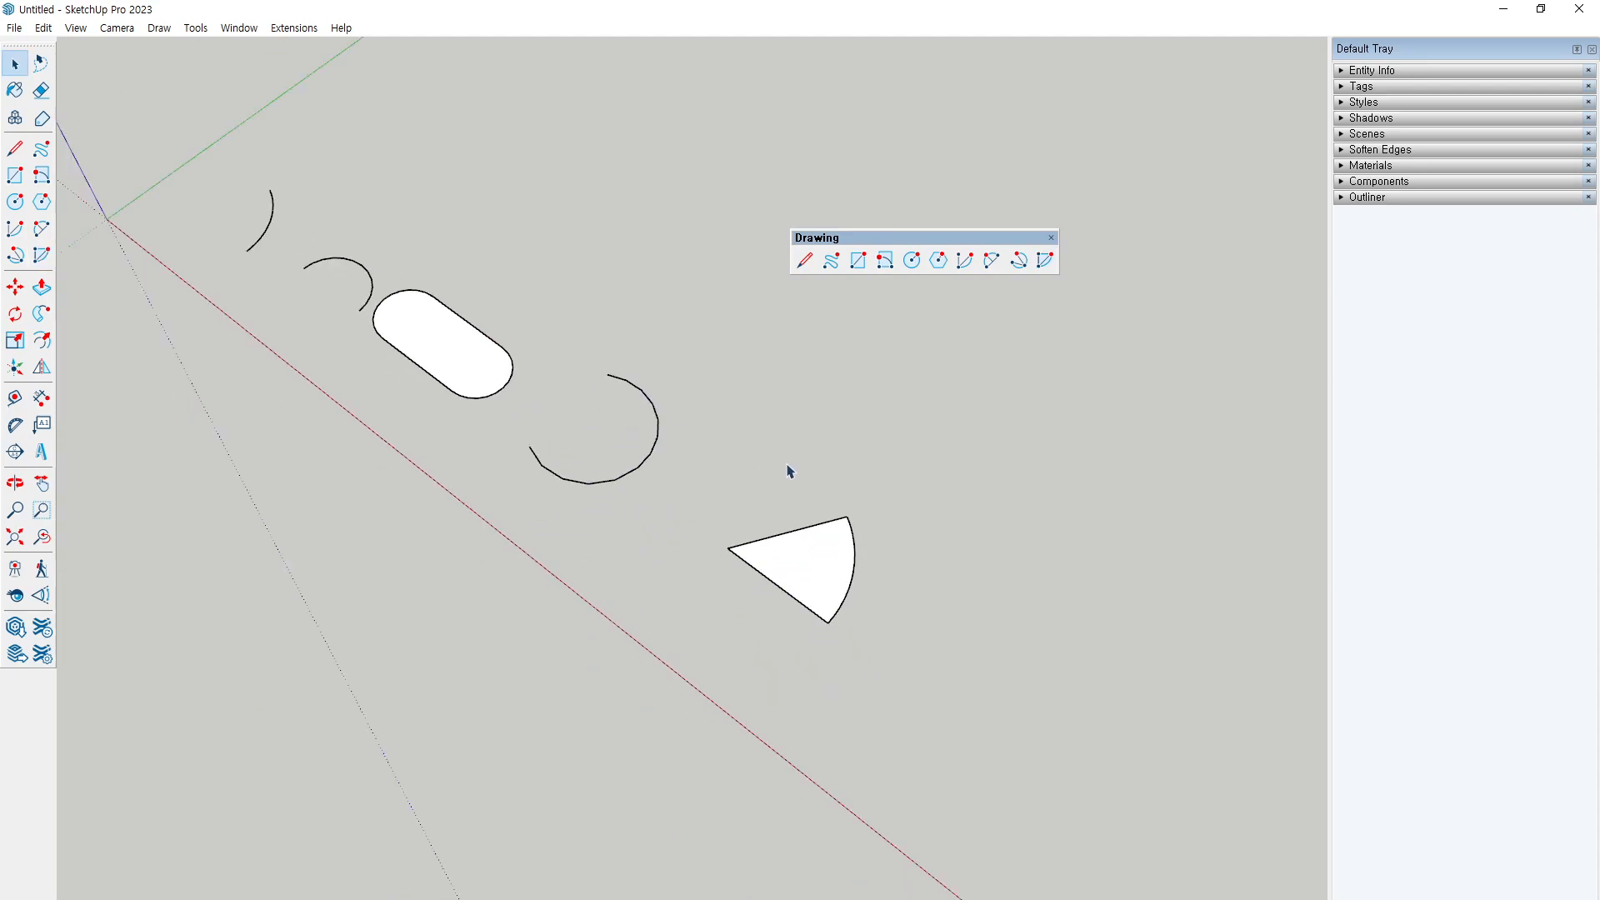
Step: Draw an open centre-based arc beside the pie sector, its centre between the sector and the red axis, sweeping counterclockwise across the axis
click(965, 260)
click(674, 601)
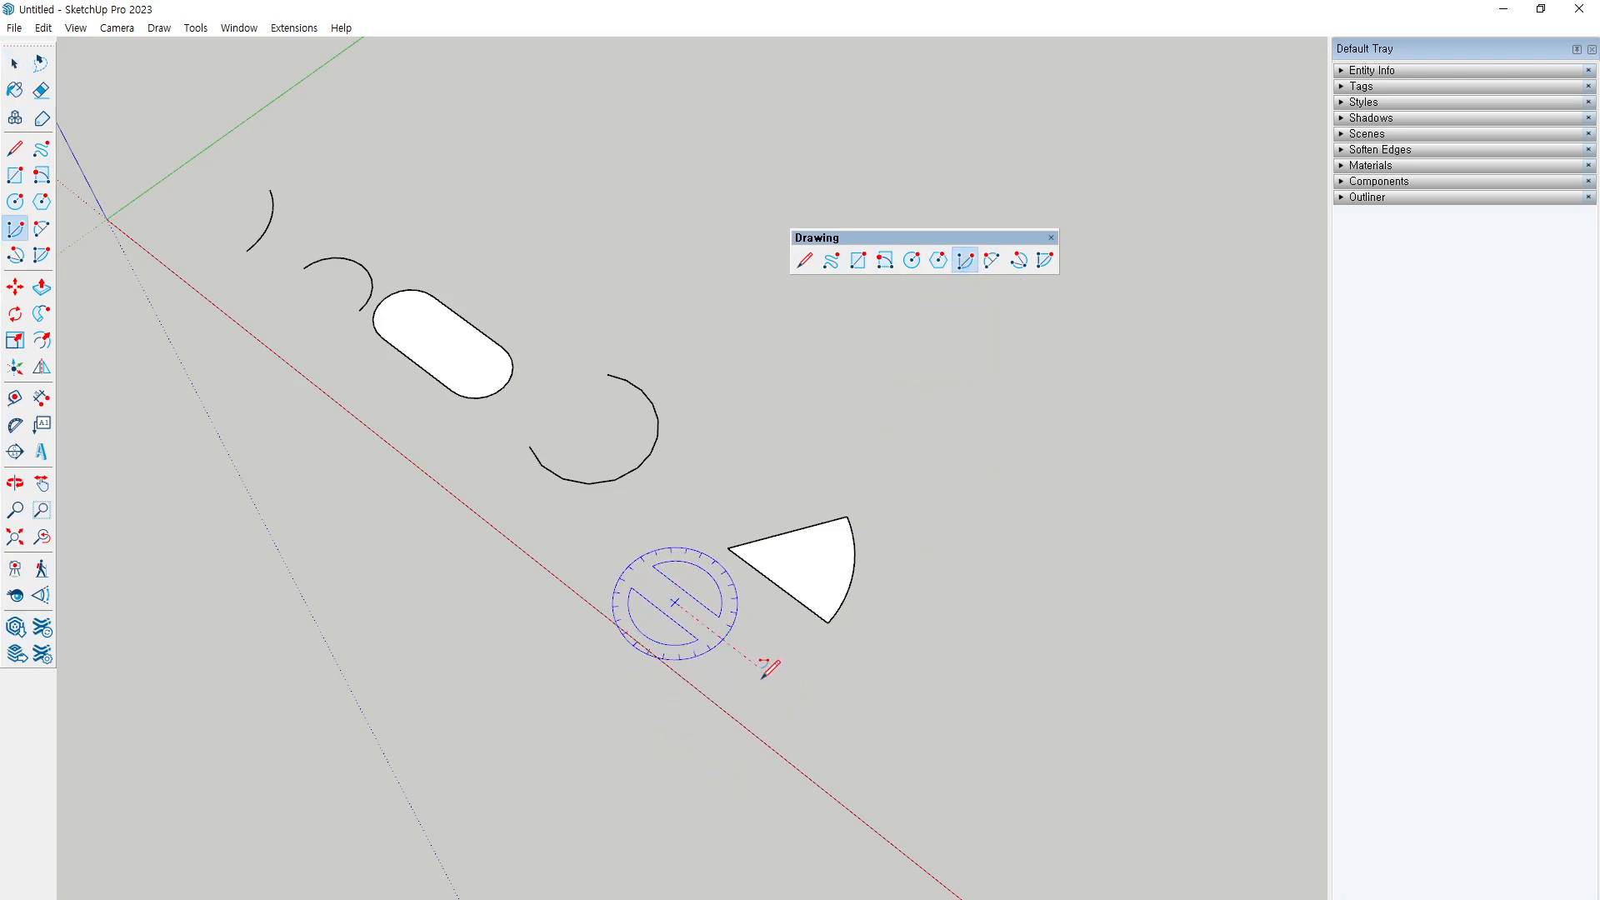
click(707, 731)
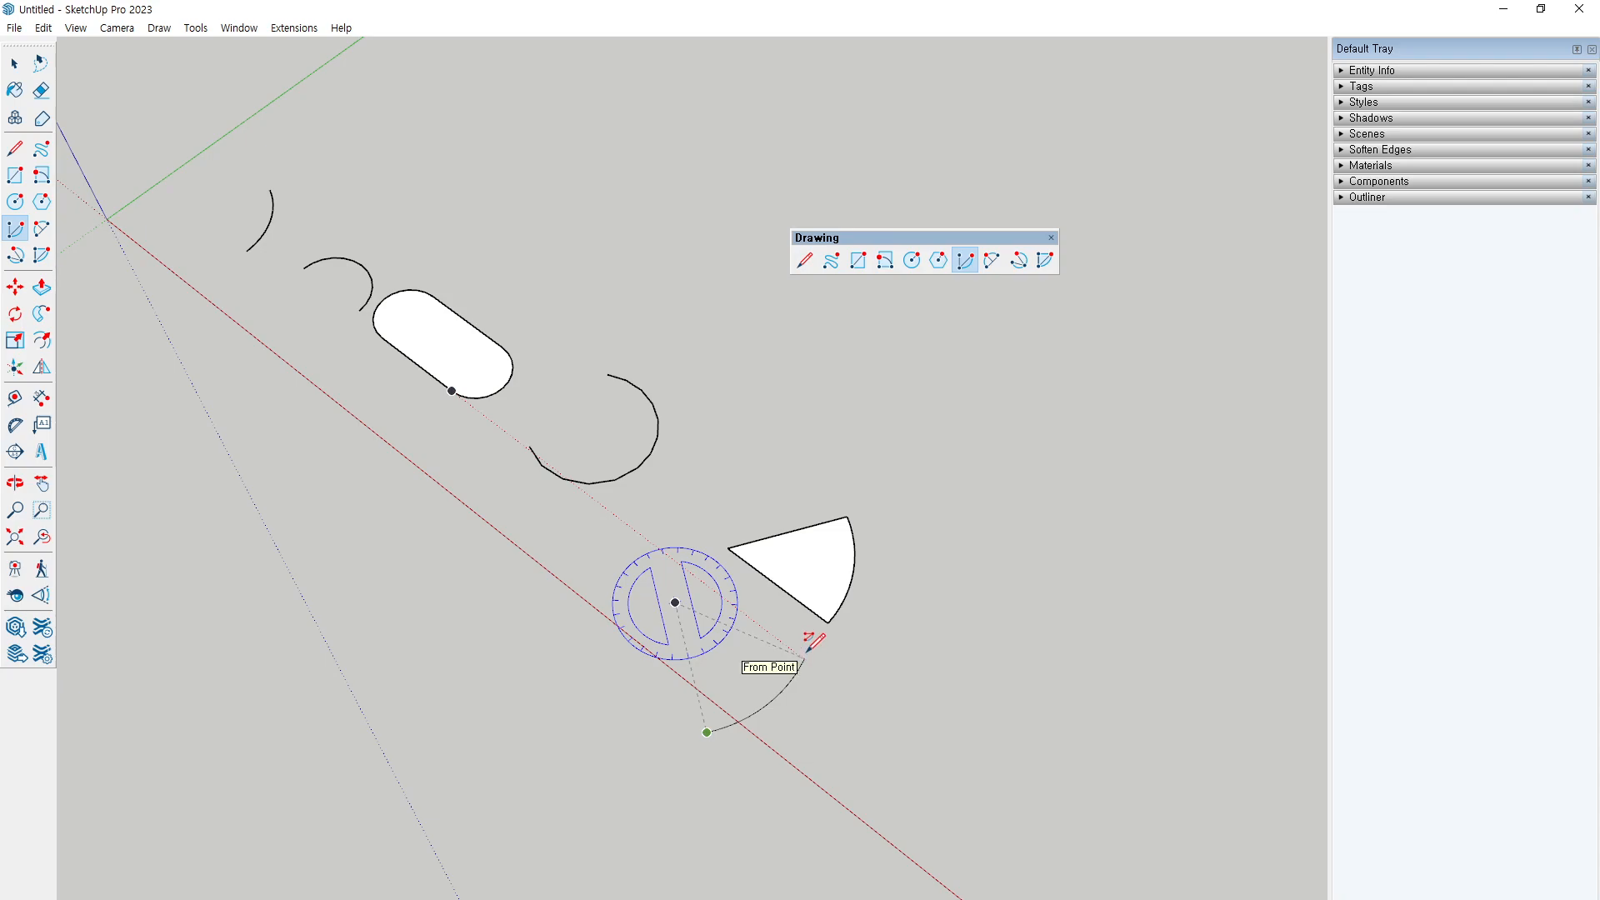
scroll(803, 658, up, 2)
mouse_move(807, 653)
mouse_down()
mouse_move(691, 758)
mouse_move(621, 788)
mouse_up()
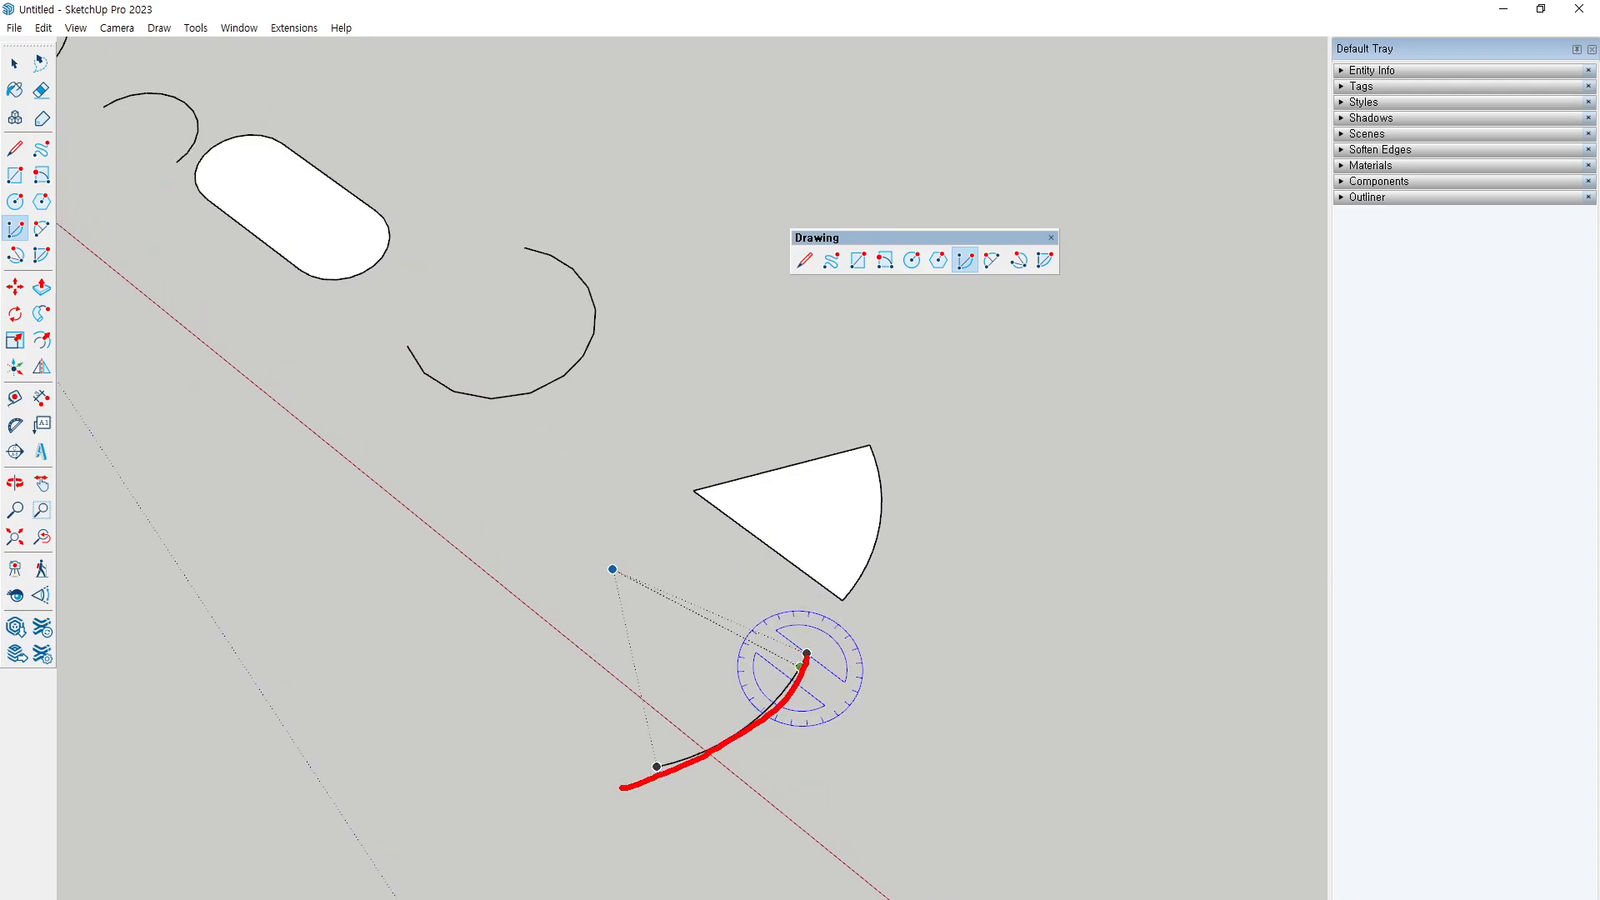
mouse_move(700, 482)
mouse_down()
mouse_move(920, 446)
mouse_move(862, 449)
mouse_move(844, 568)
mouse_up()
drag(757, 481, 737, 517)
drag(803, 489, 765, 532)
drag(848, 471, 813, 532)
drag(863, 498, 832, 561)
drag(875, 534, 846, 573)
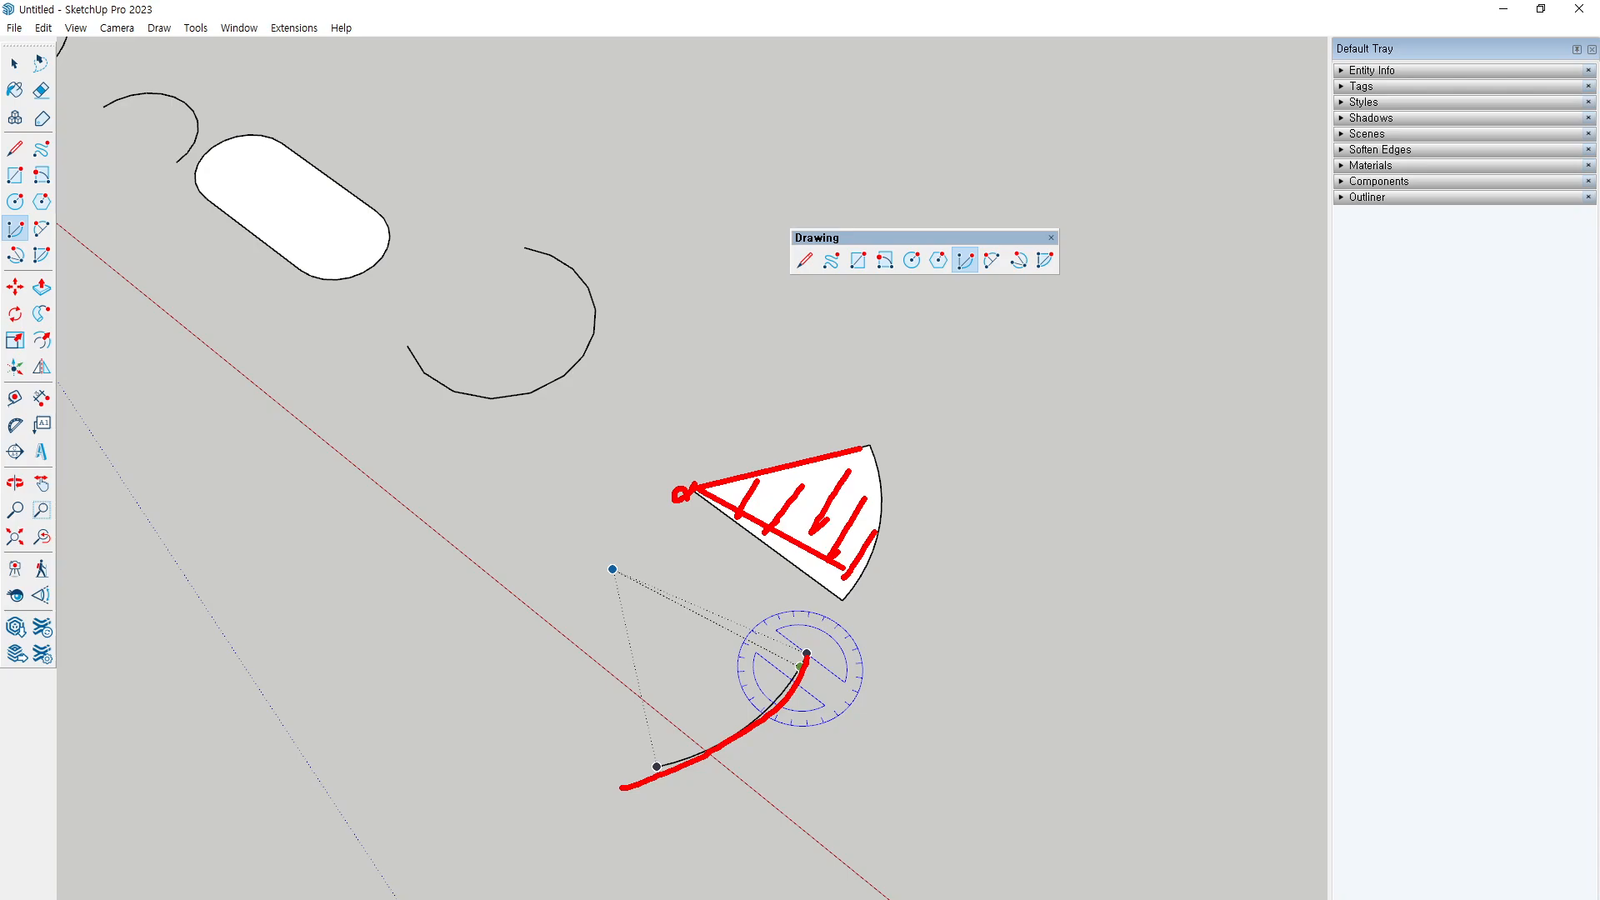
key(Escape)
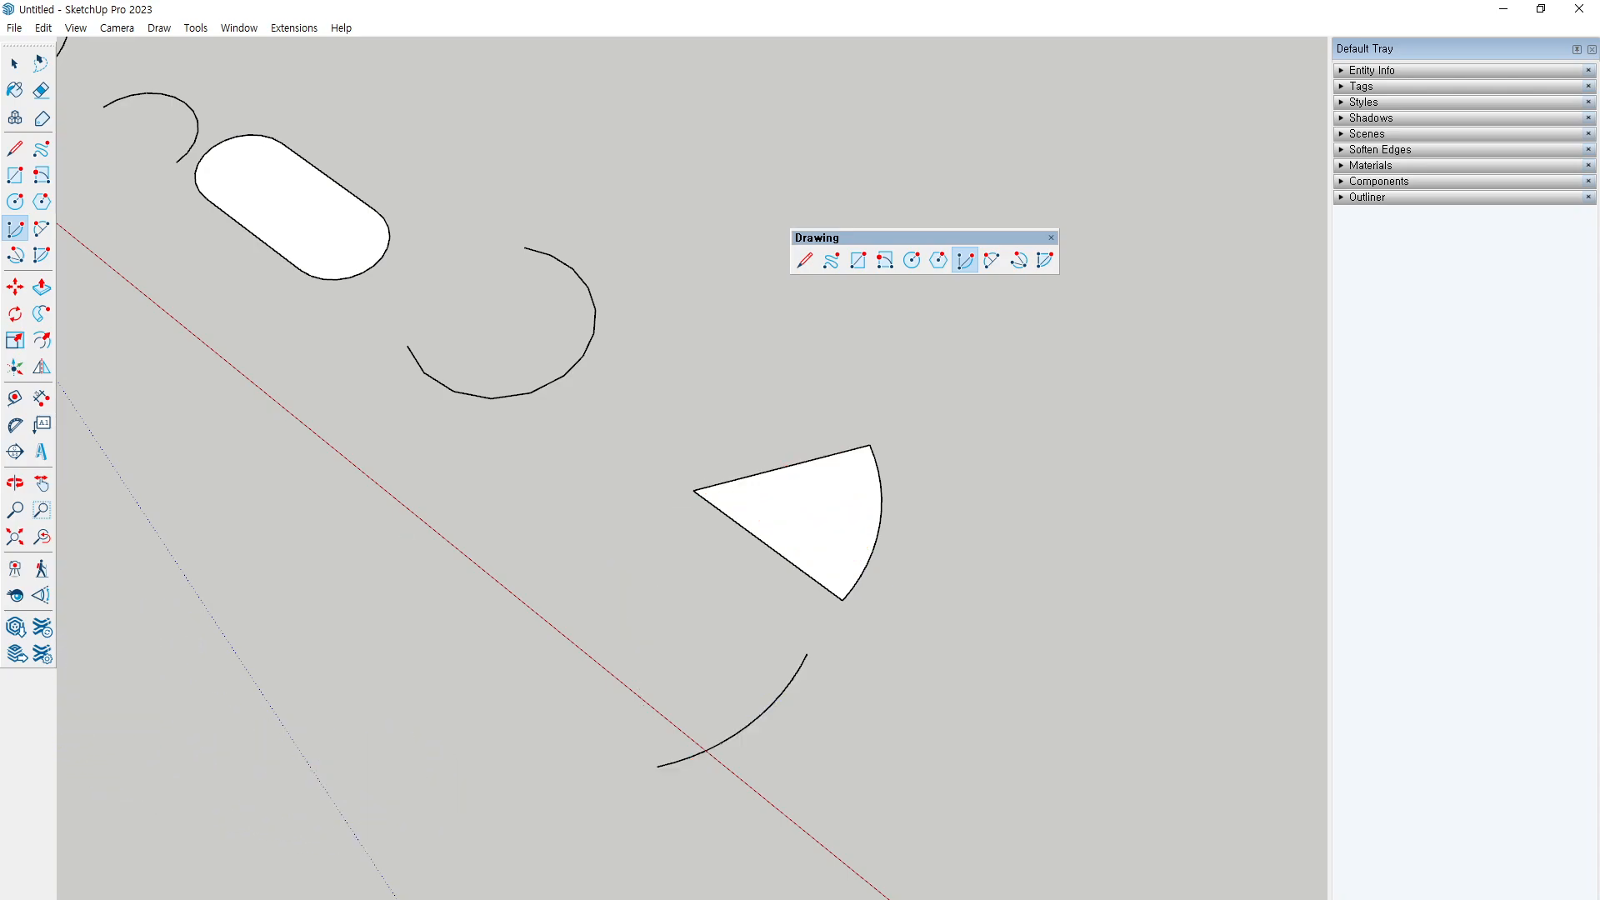
Step: Draw a rectangle on the ground between the red and green axes, with its long side along the red axis
key(space)
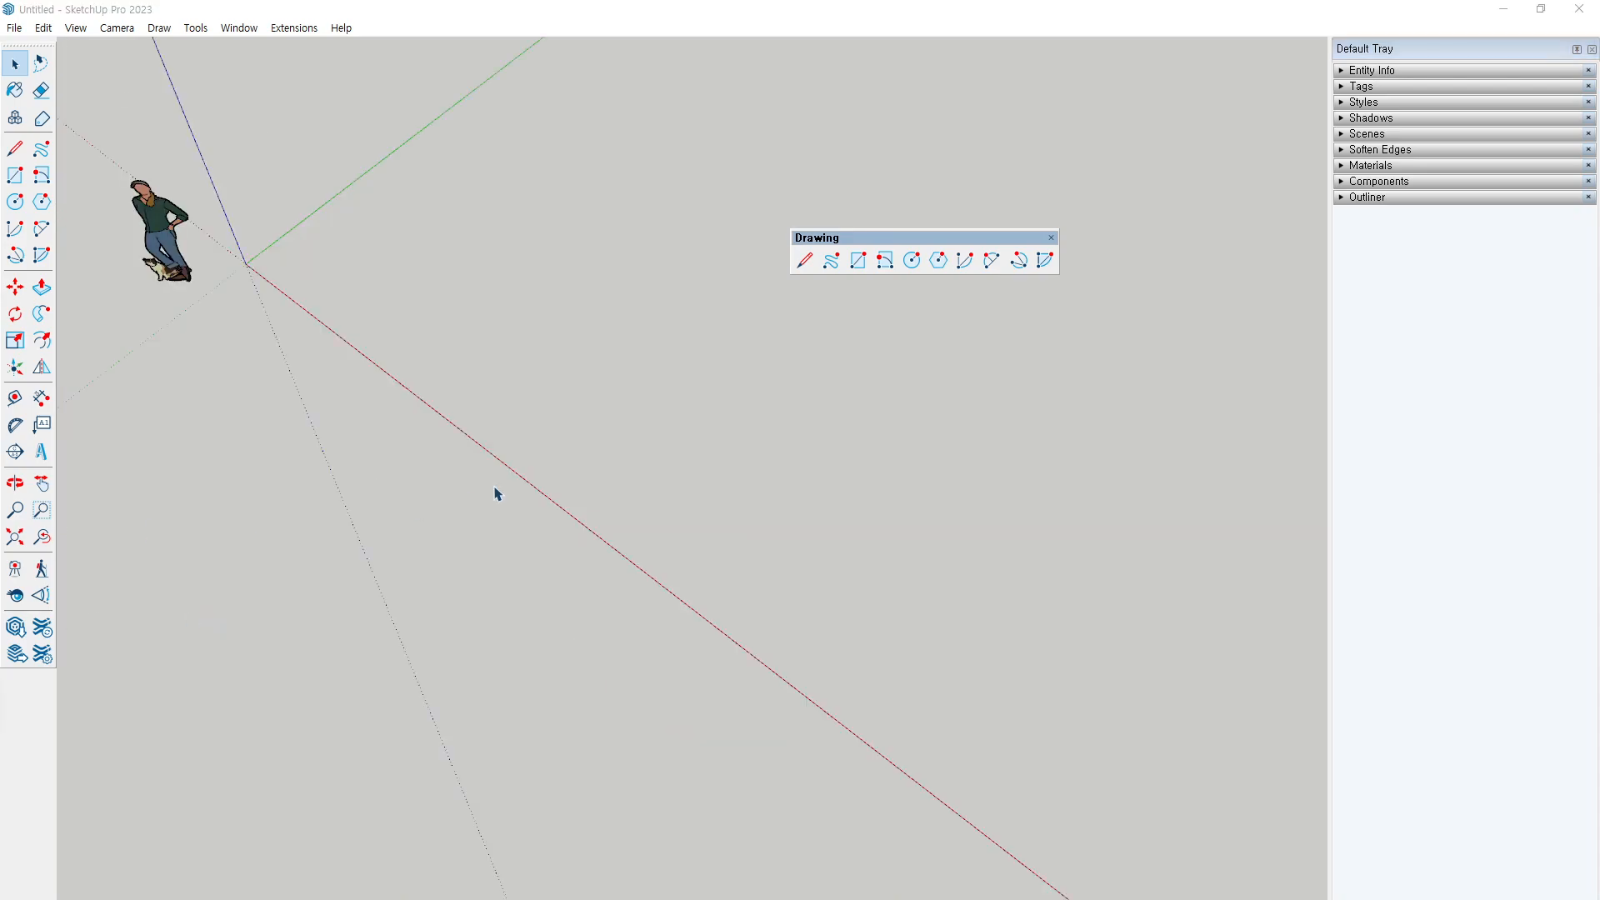
click(857, 260)
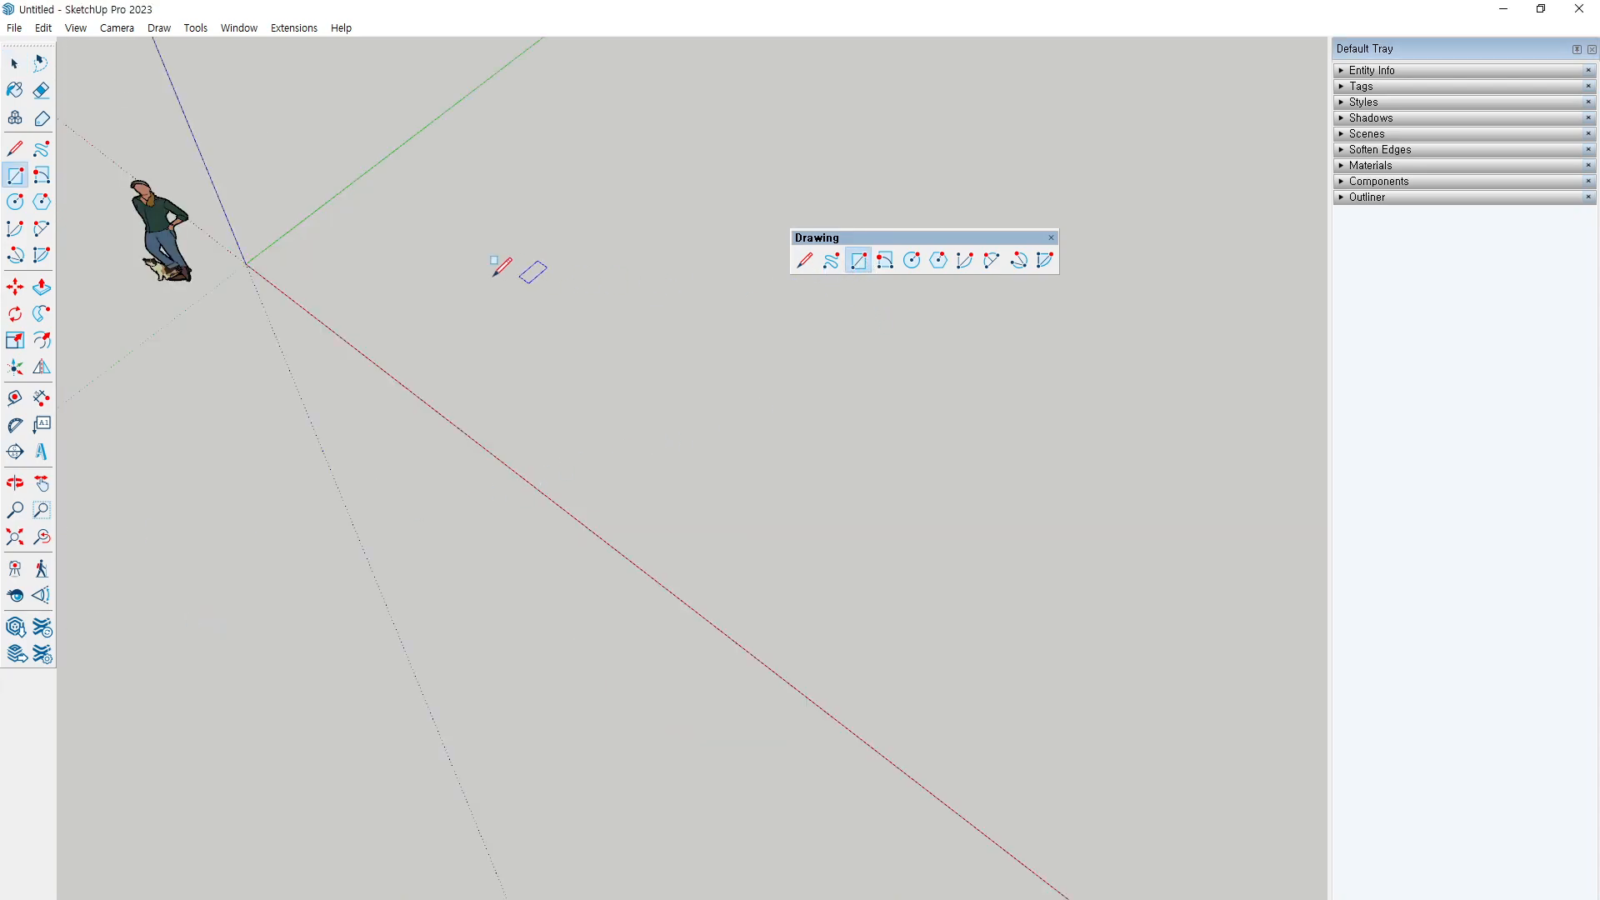
click(335, 265)
middle_drag(561, 314, 787, 517)
scroll(788, 515, up, 3)
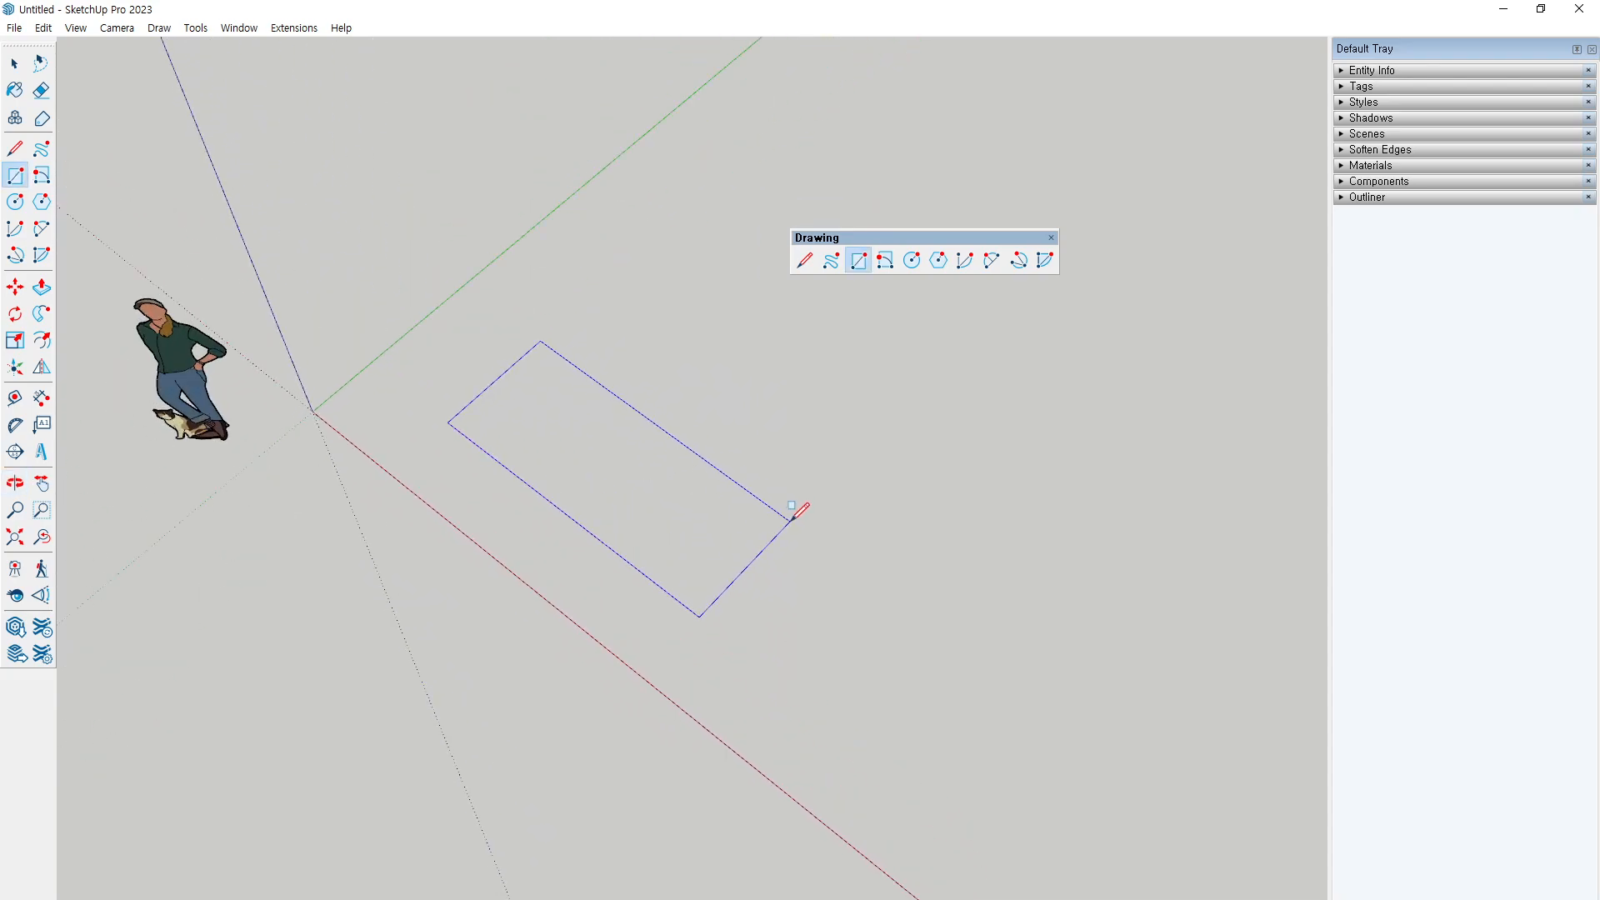
scroll(740, 500, up, 2)
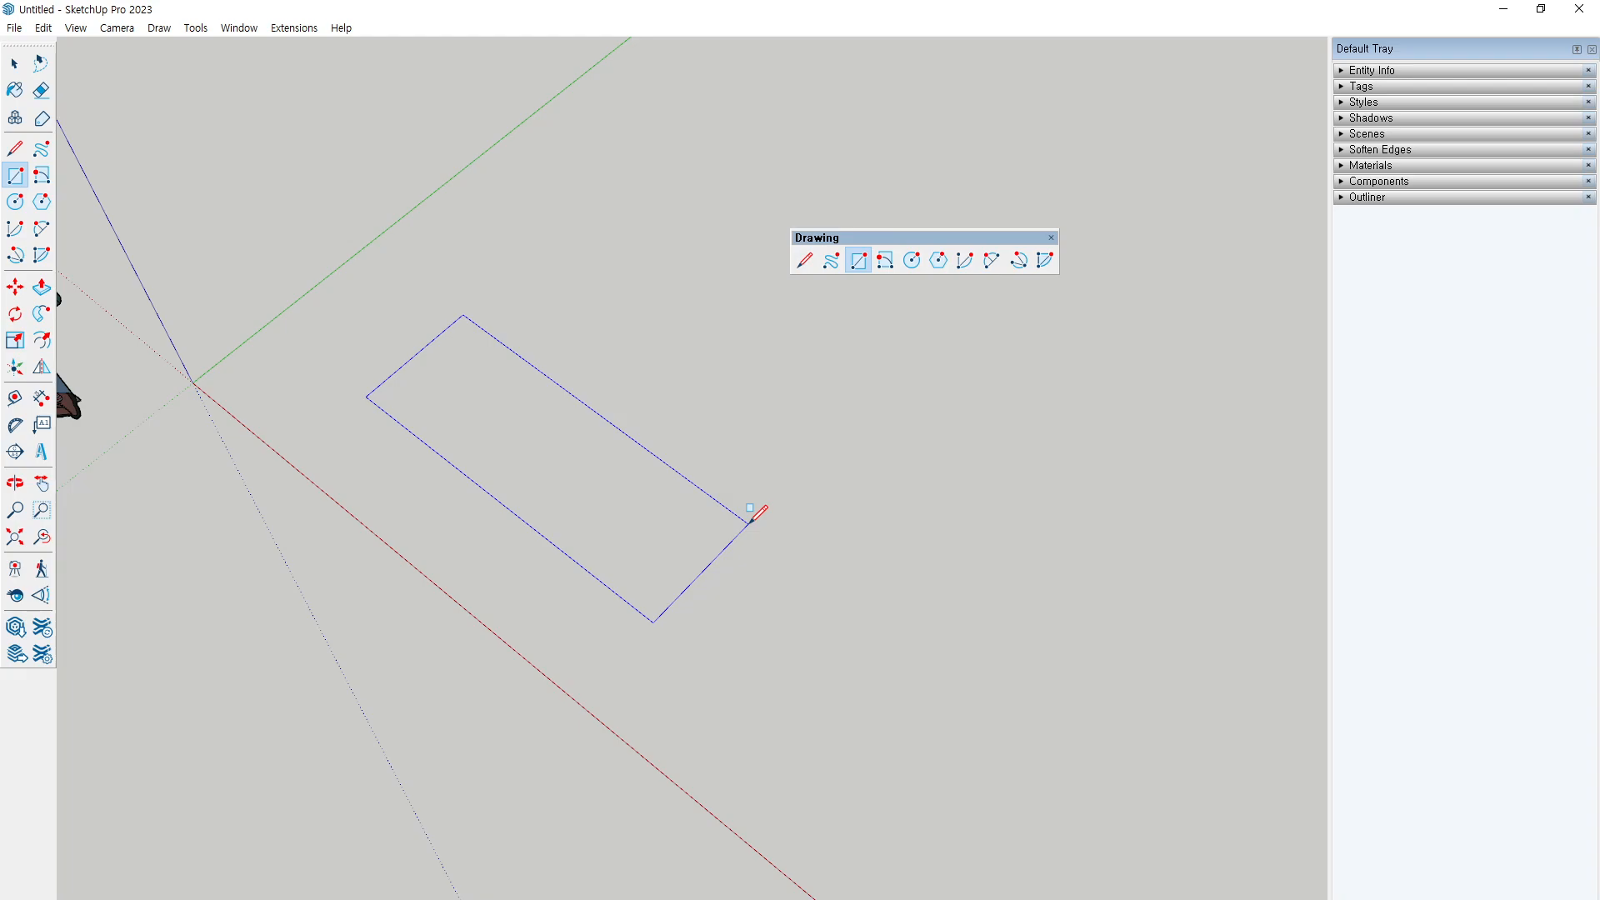
click(750, 521)
shift+middle_drag(376, 383, 520, 418)
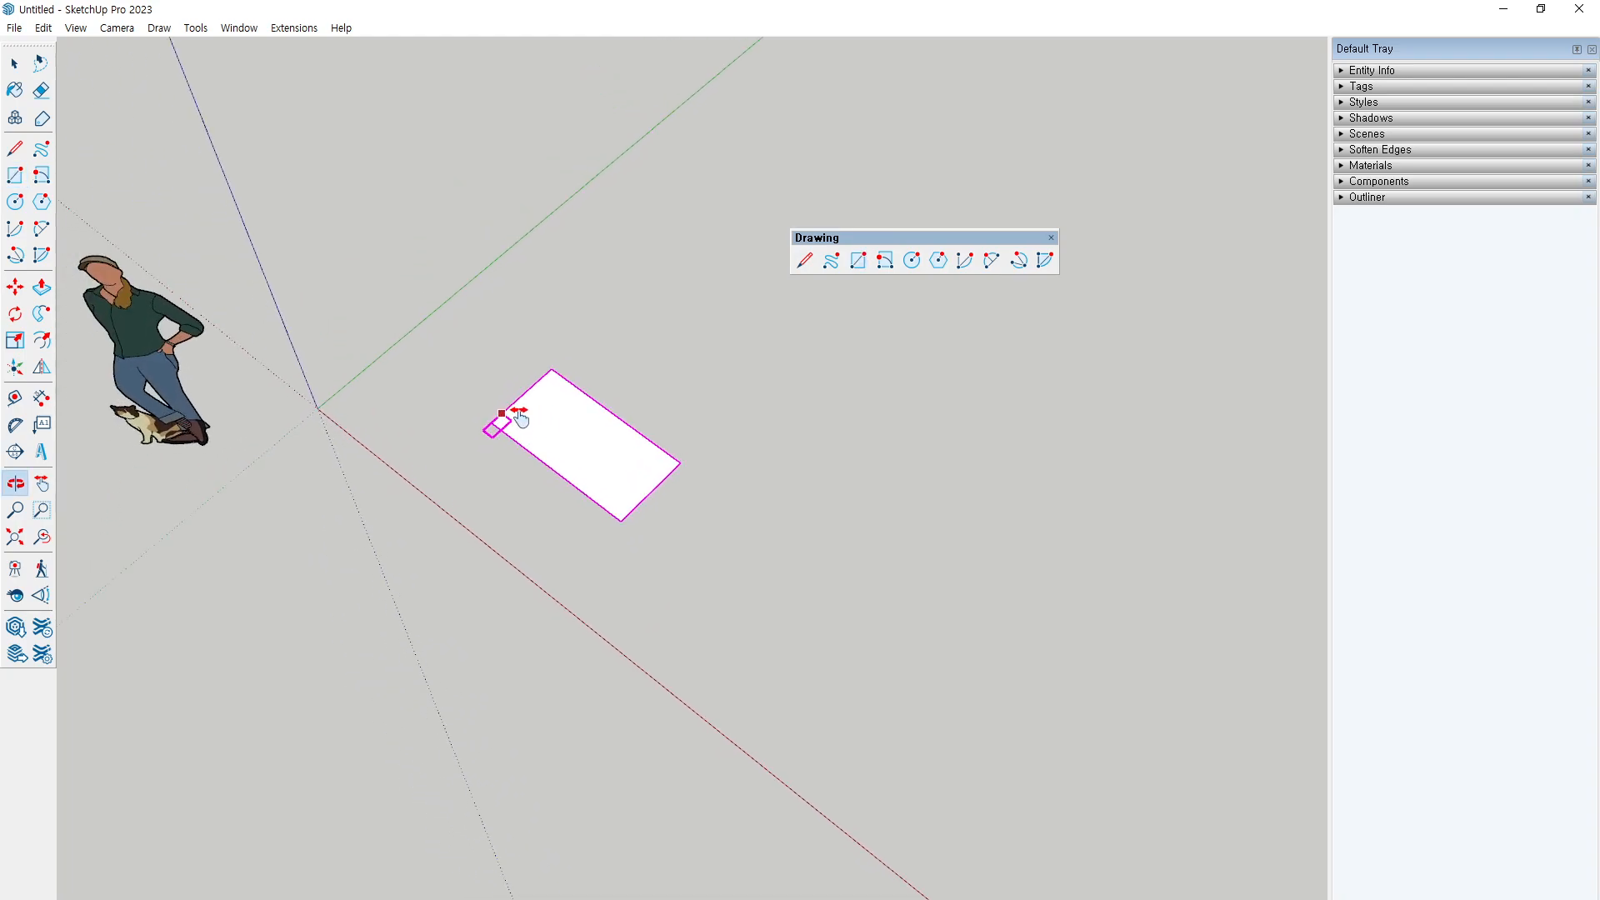
scroll(682, 450, up, 6)
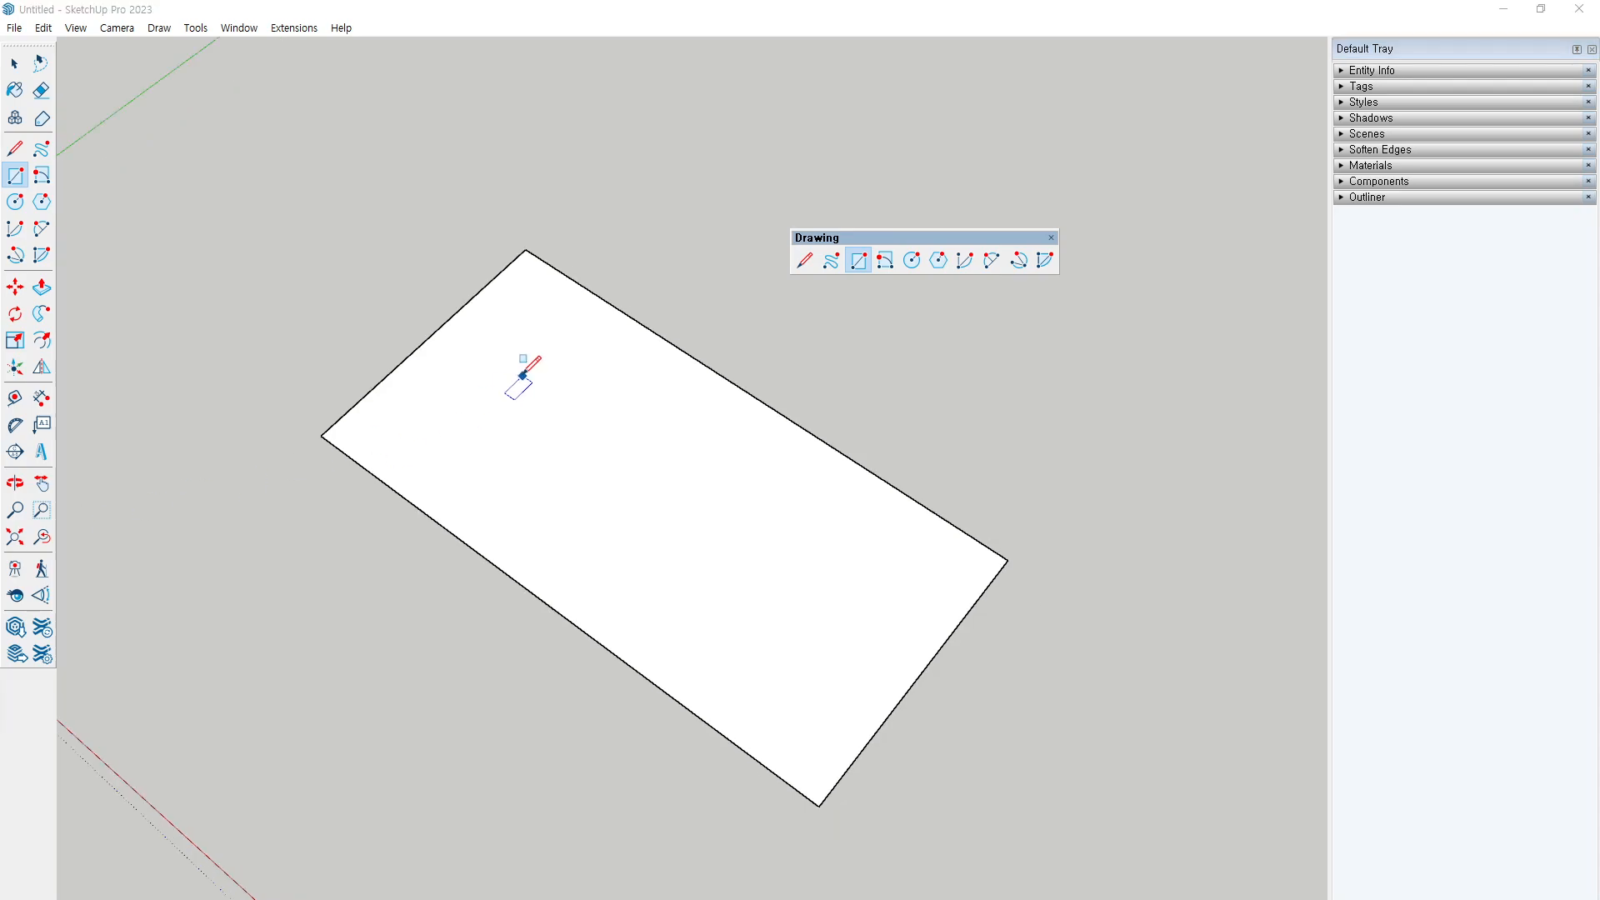
mouse_move(978, 281)
mouse_down()
mouse_move(946, 285)
mouse_move(971, 241)
mouse_move(975, 274)
mouse_up()
click(964, 260)
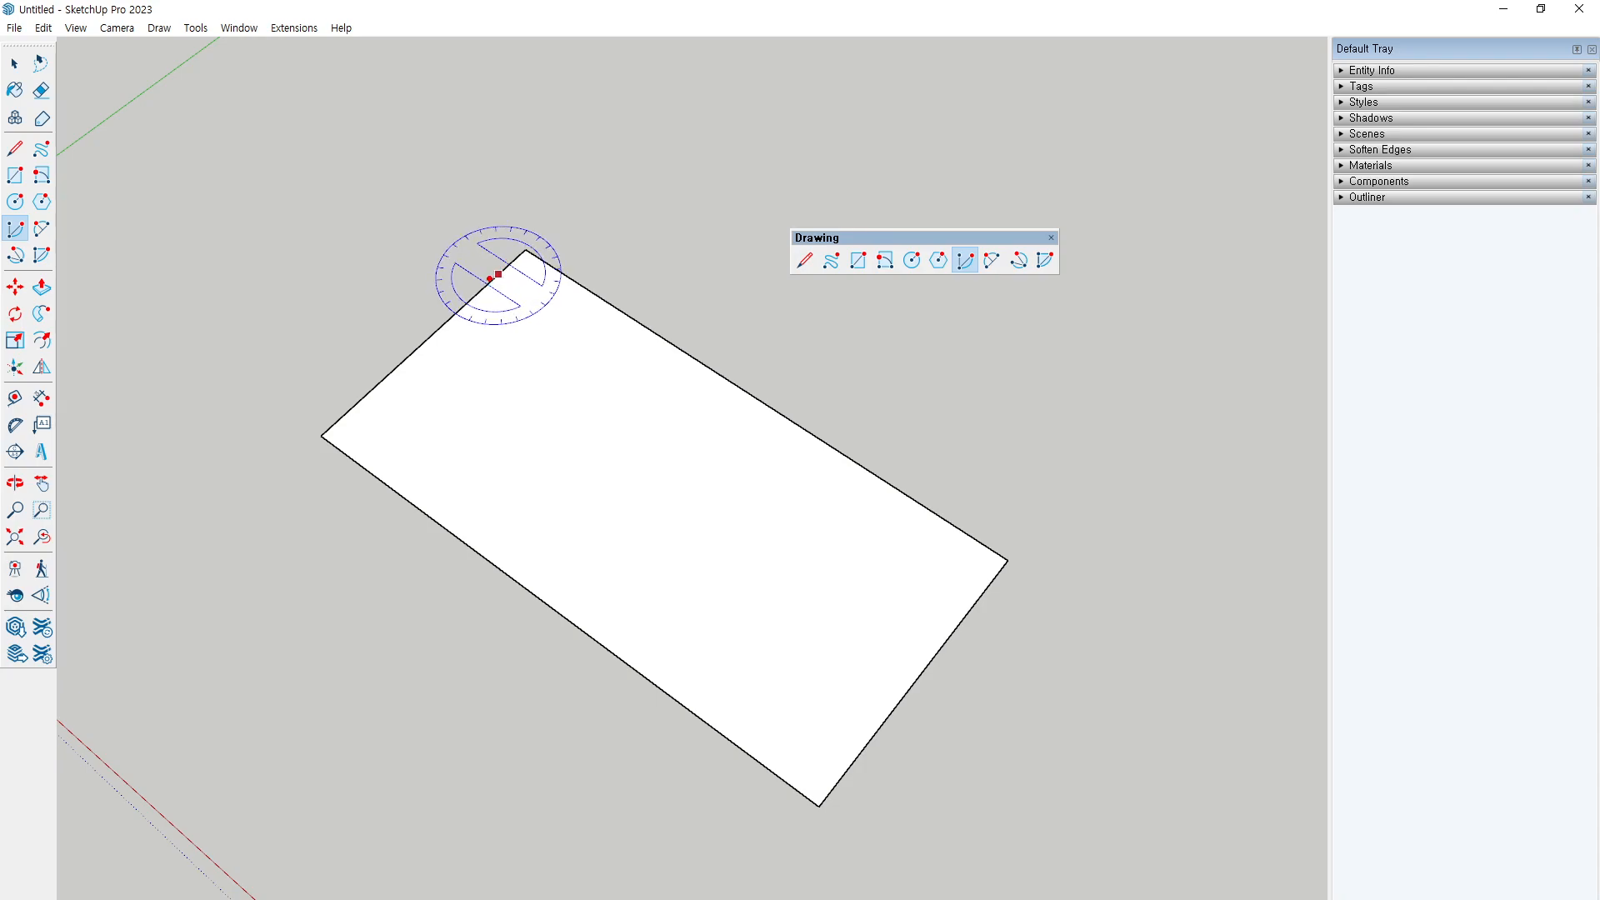
drag(473, 279, 498, 299)
drag(595, 265, 551, 291)
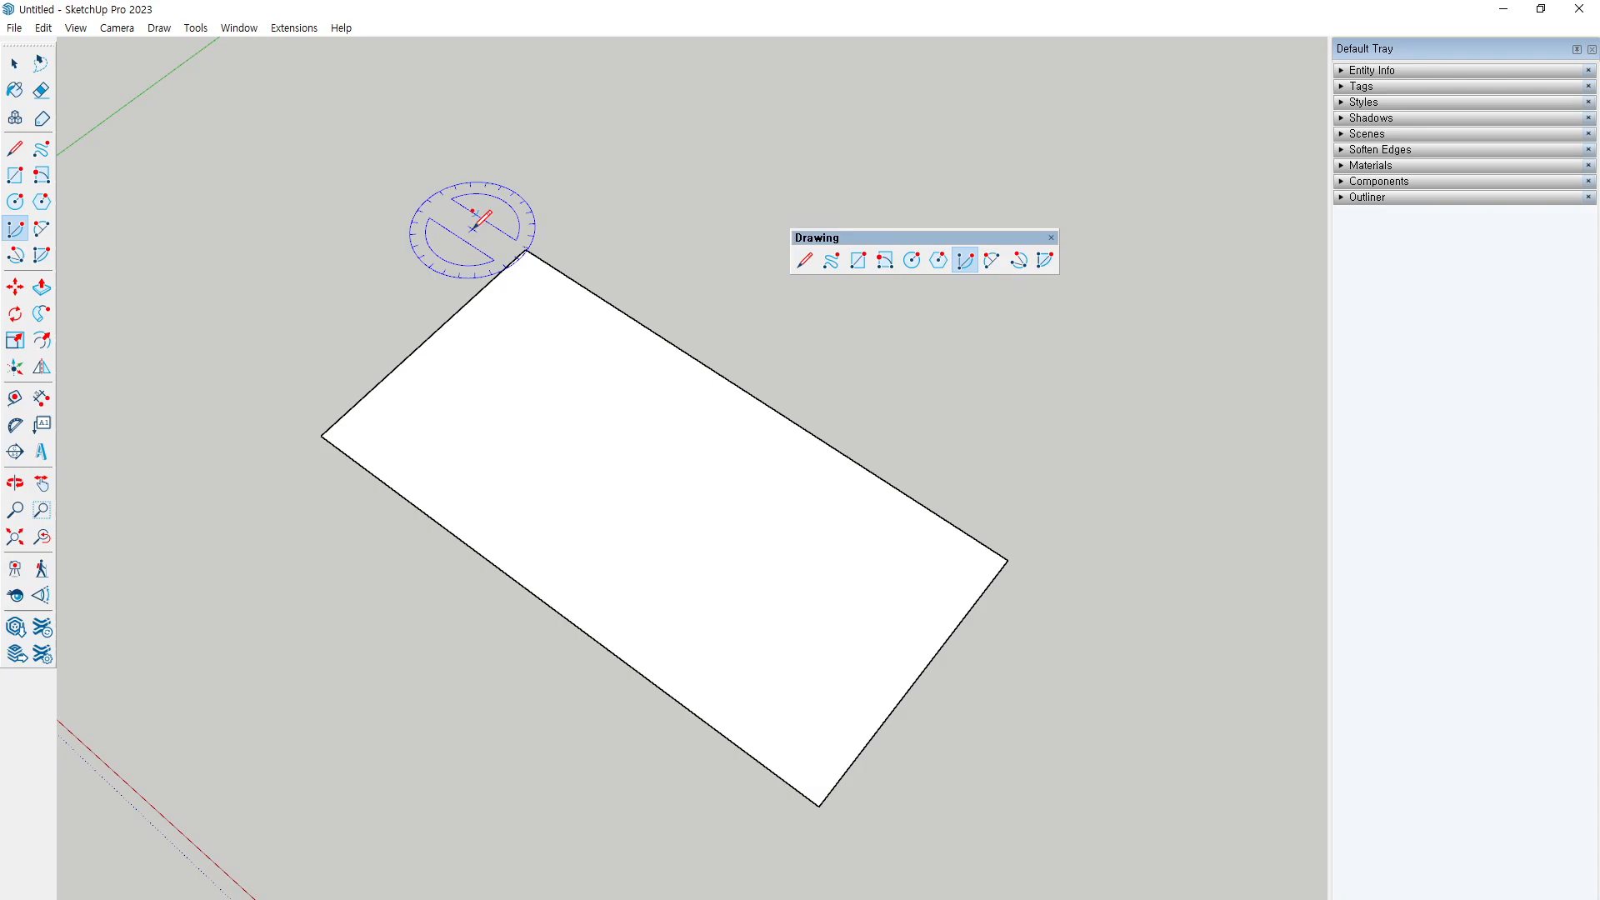
scroll(570, 281, up, 2)
click(576, 284)
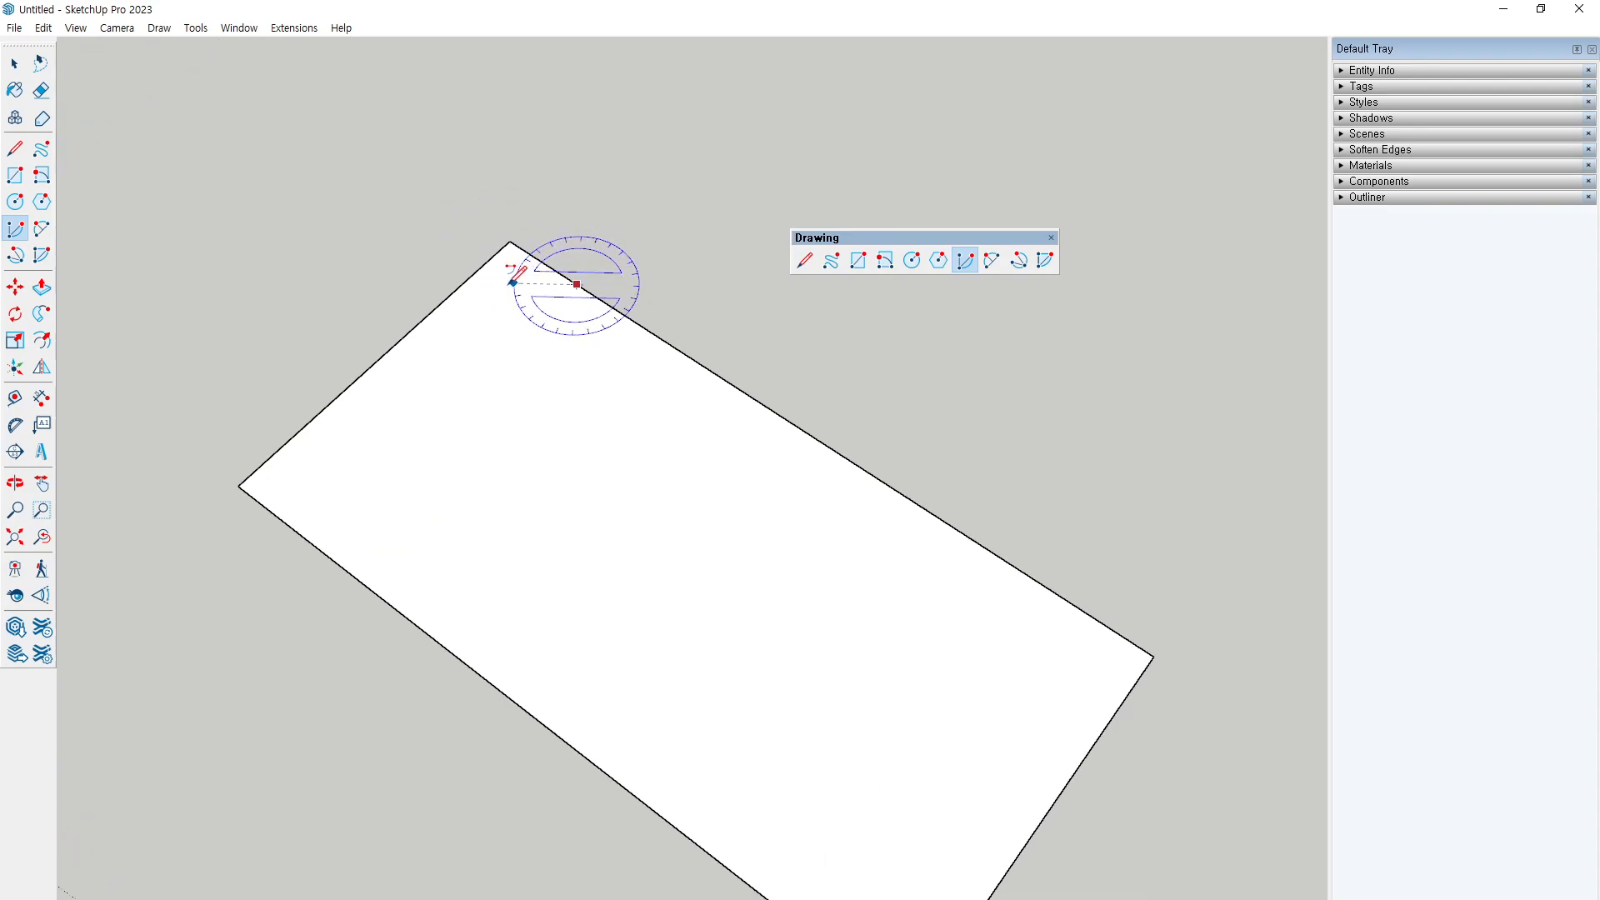
click(448, 295)
key(Escape)
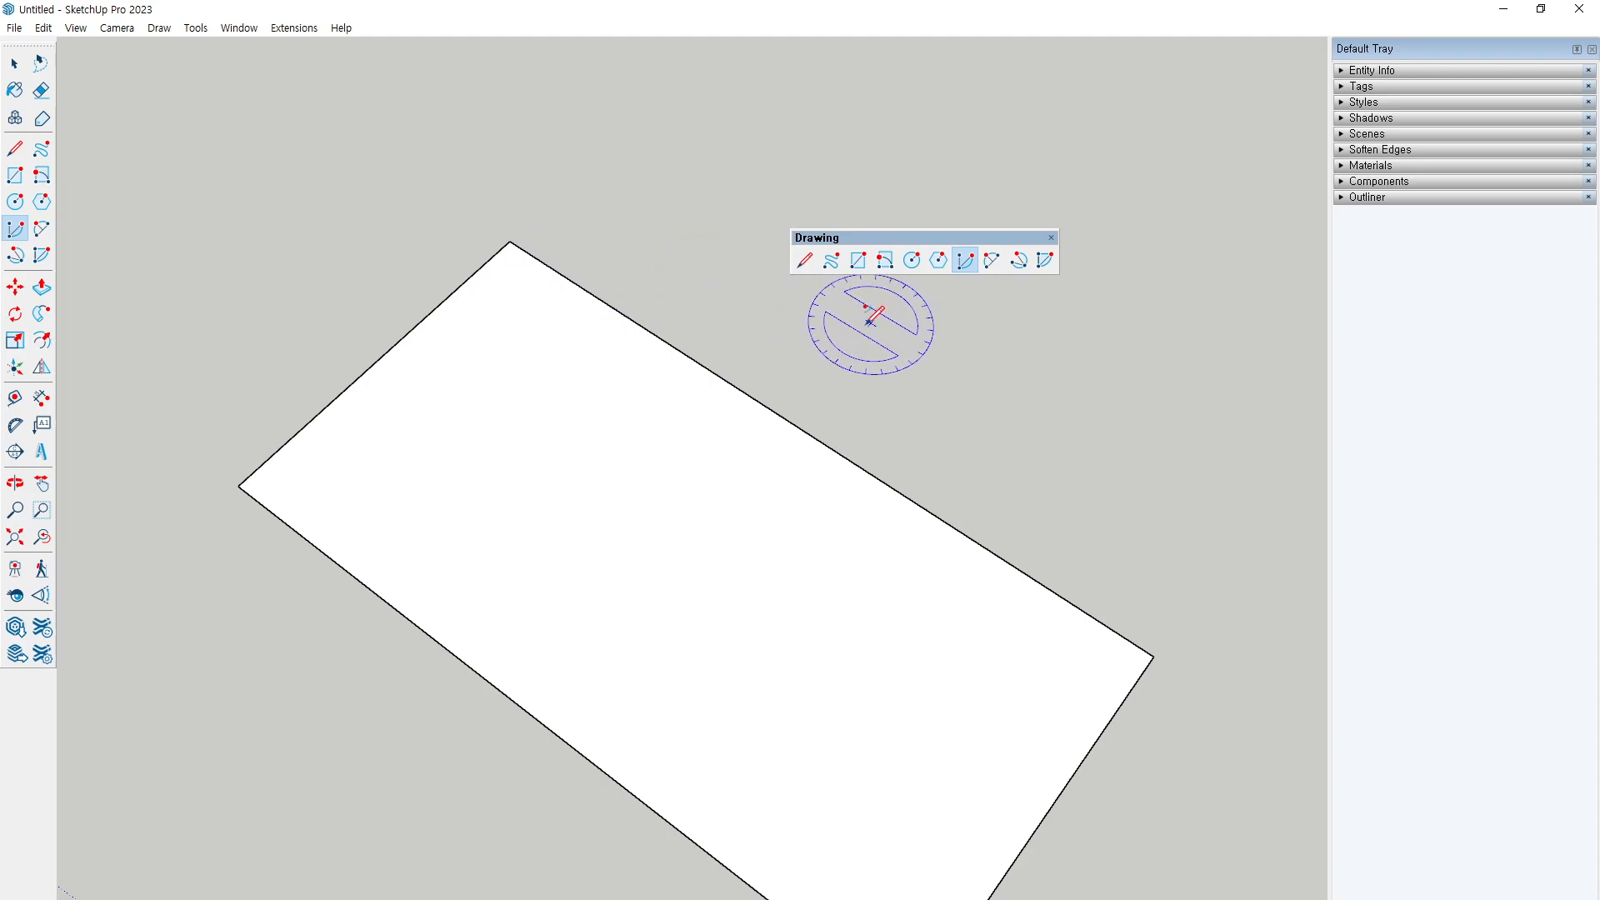
key(space)
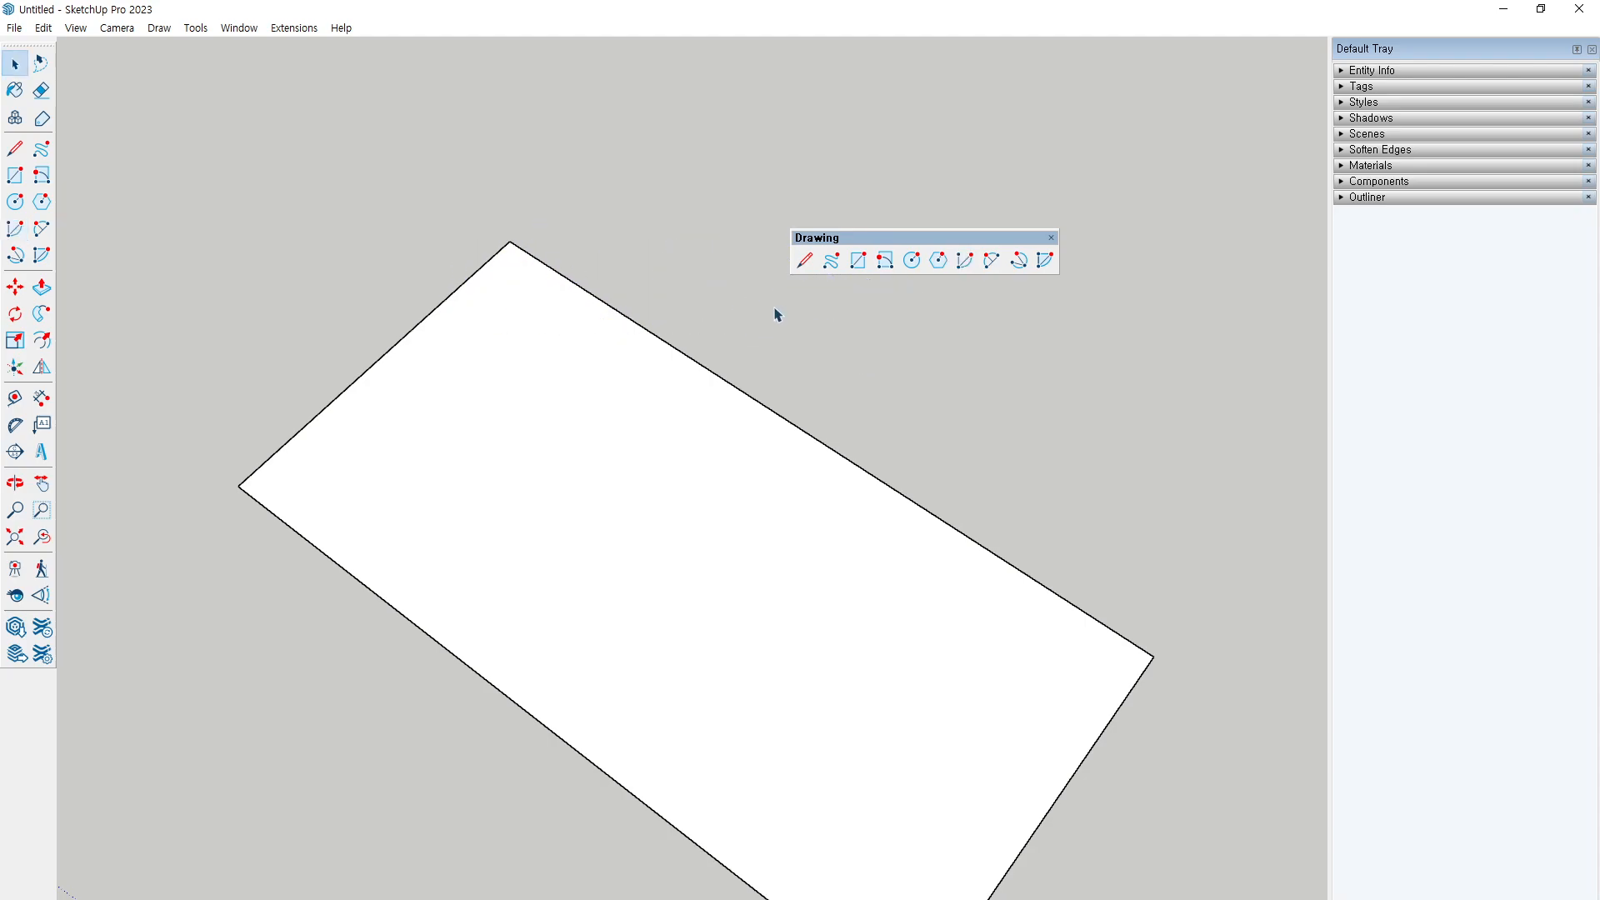
click(990, 261)
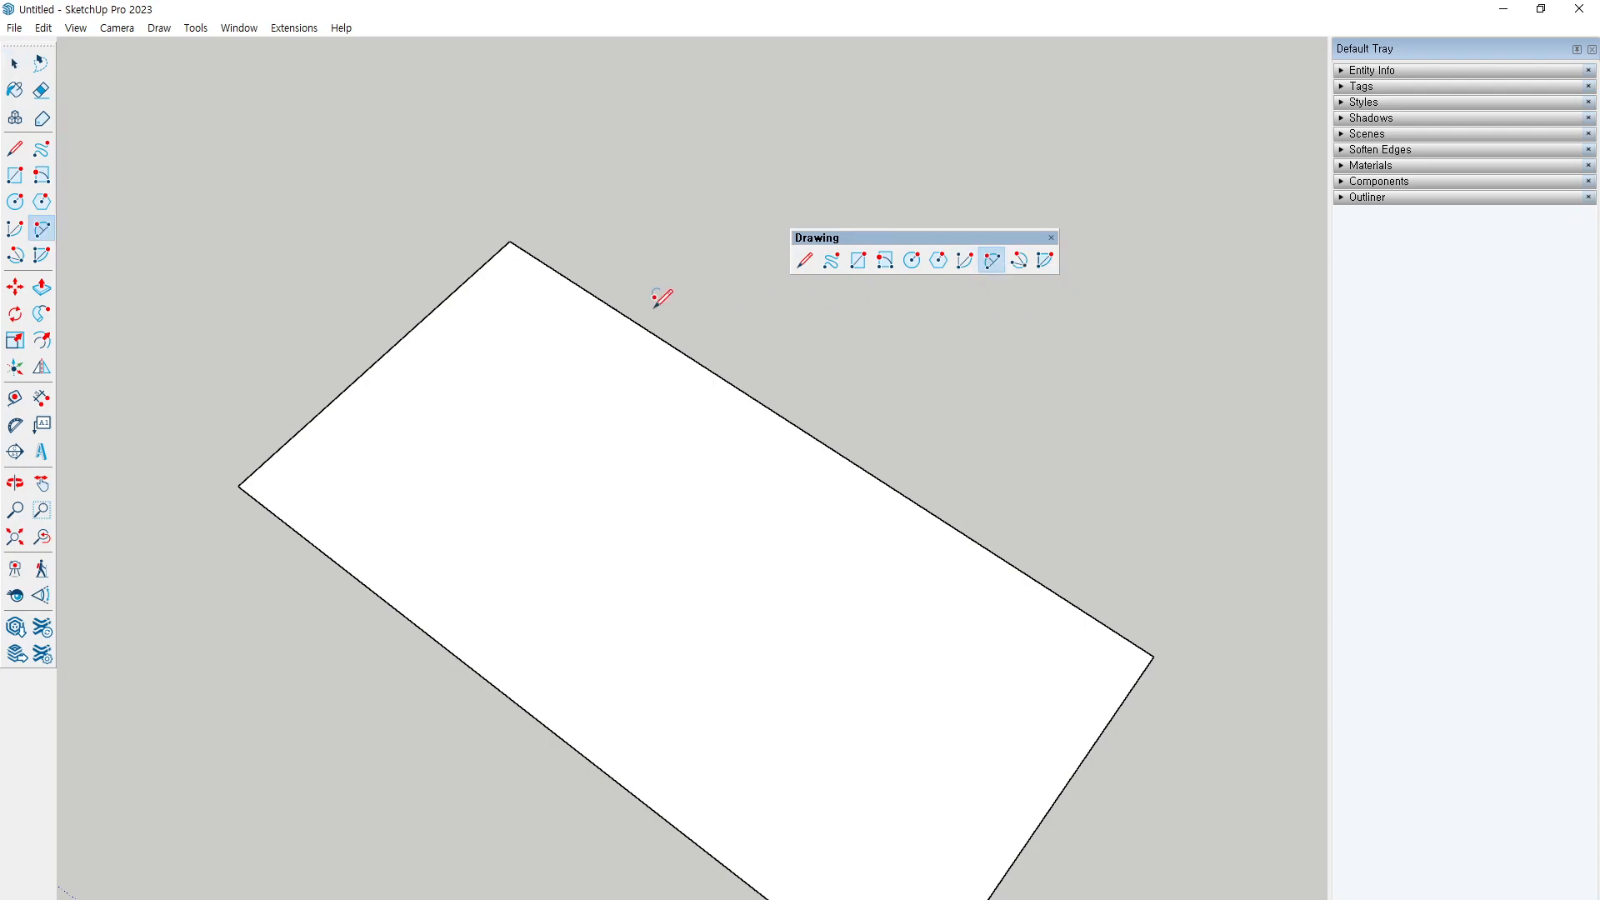
click(594, 295)
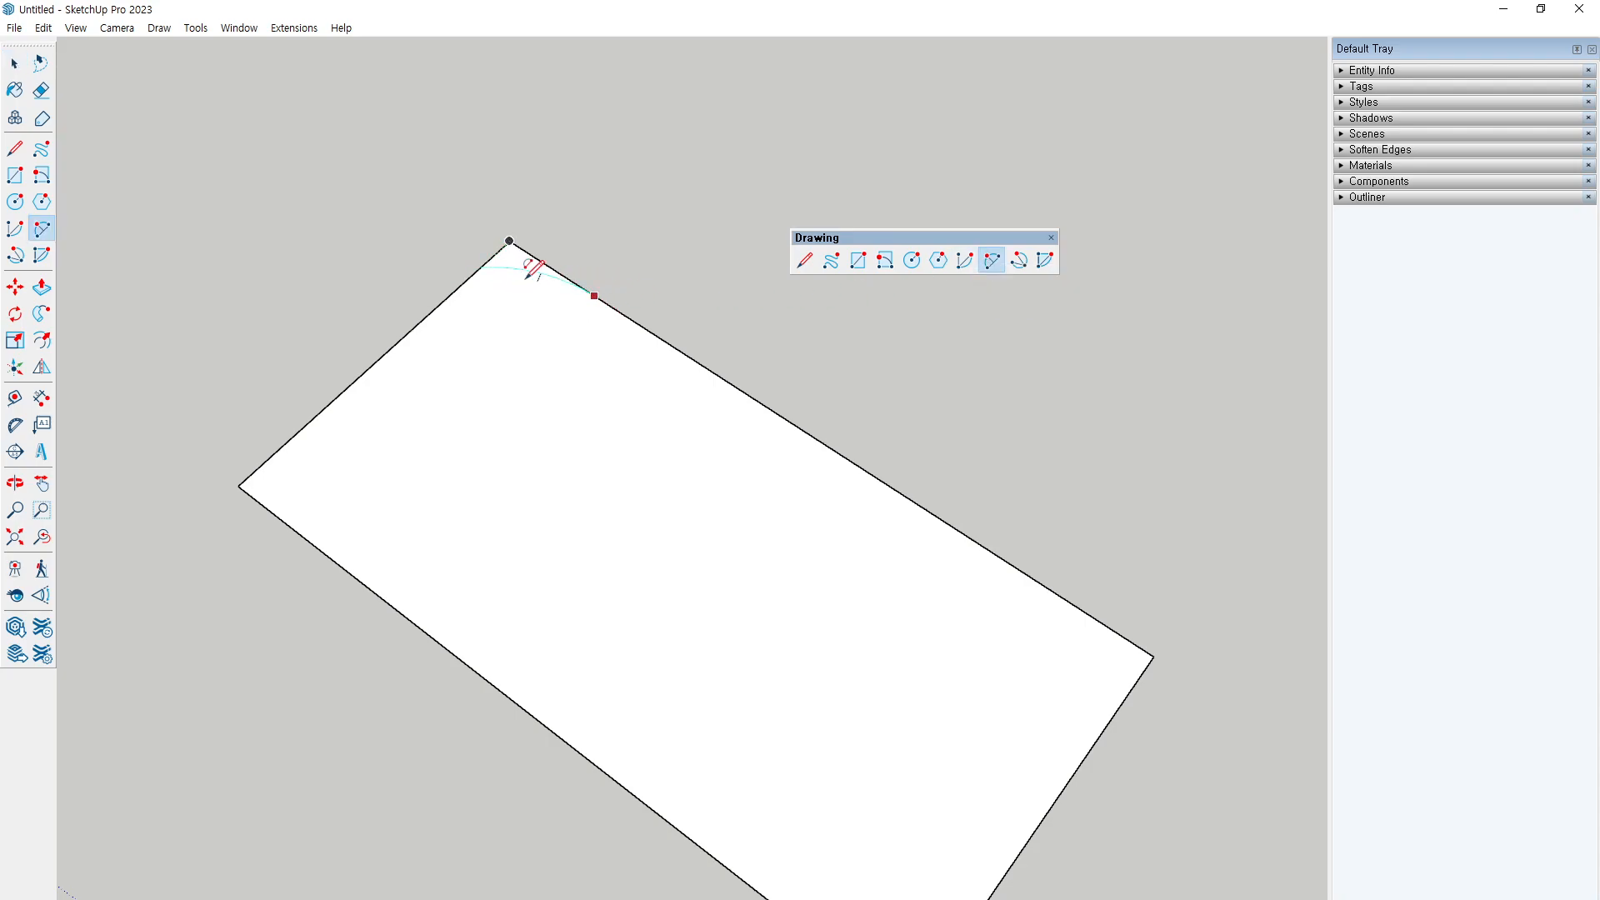
click(433, 309)
mouse_move(532, 237)
mouse_down()
mouse_move(558, 238)
mouse_move(597, 284)
mouse_up()
mouse_move(503, 229)
mouse_down()
mouse_move(430, 293)
mouse_move(439, 246)
mouse_up()
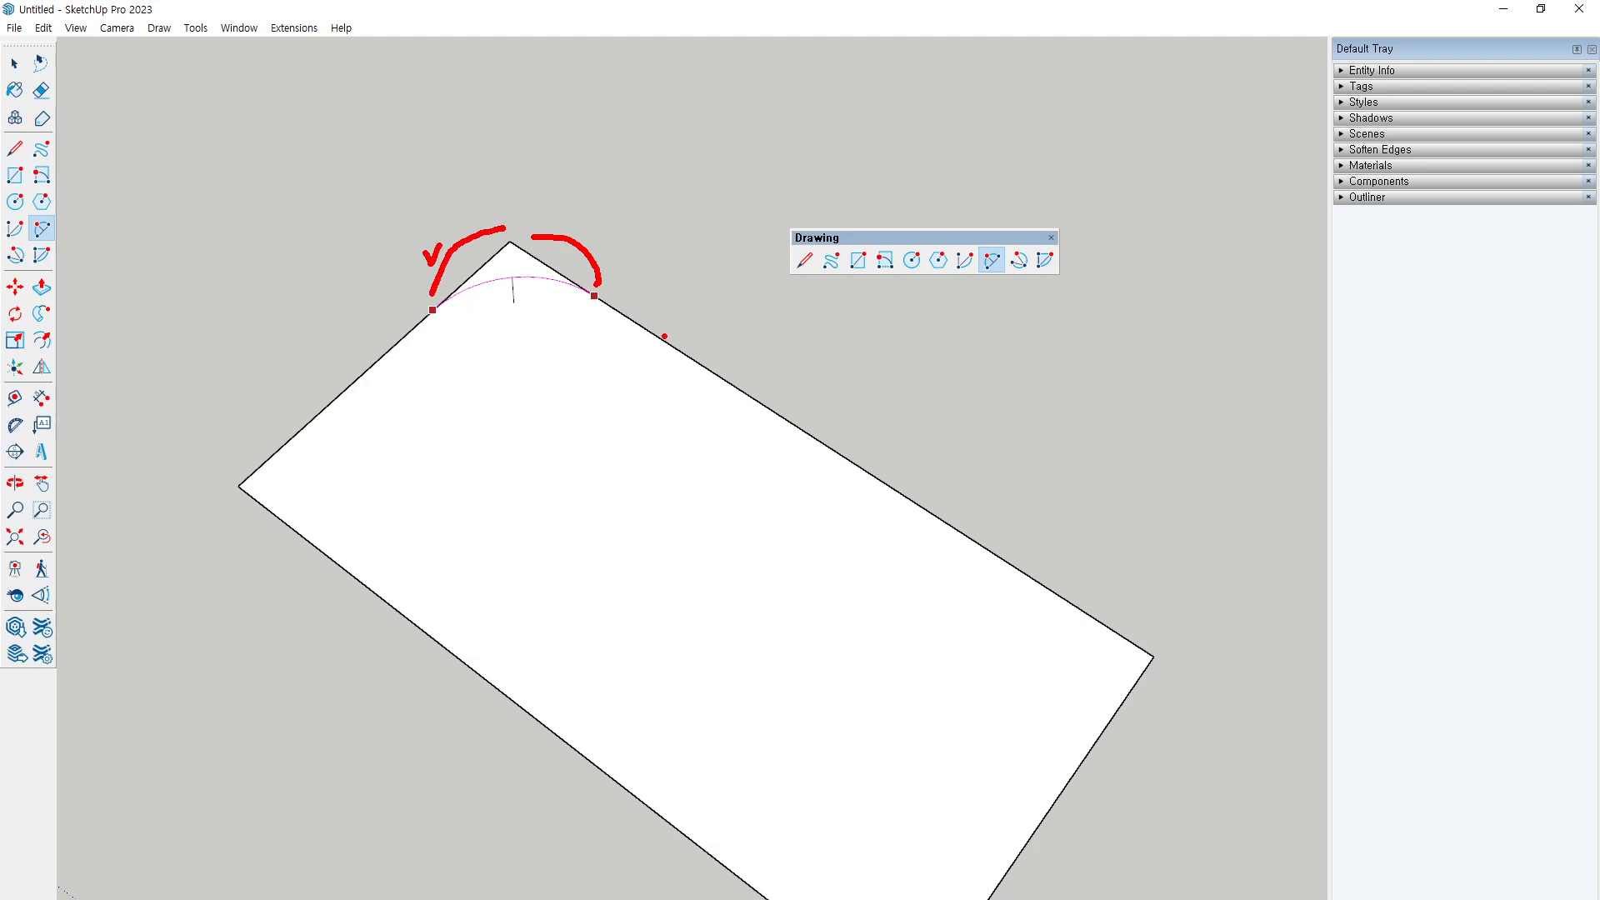
mouse_move(694, 353)
mouse_down()
mouse_move(568, 284)
mouse_move(505, 285)
mouse_move(446, 305)
mouse_move(360, 381)
mouse_up()
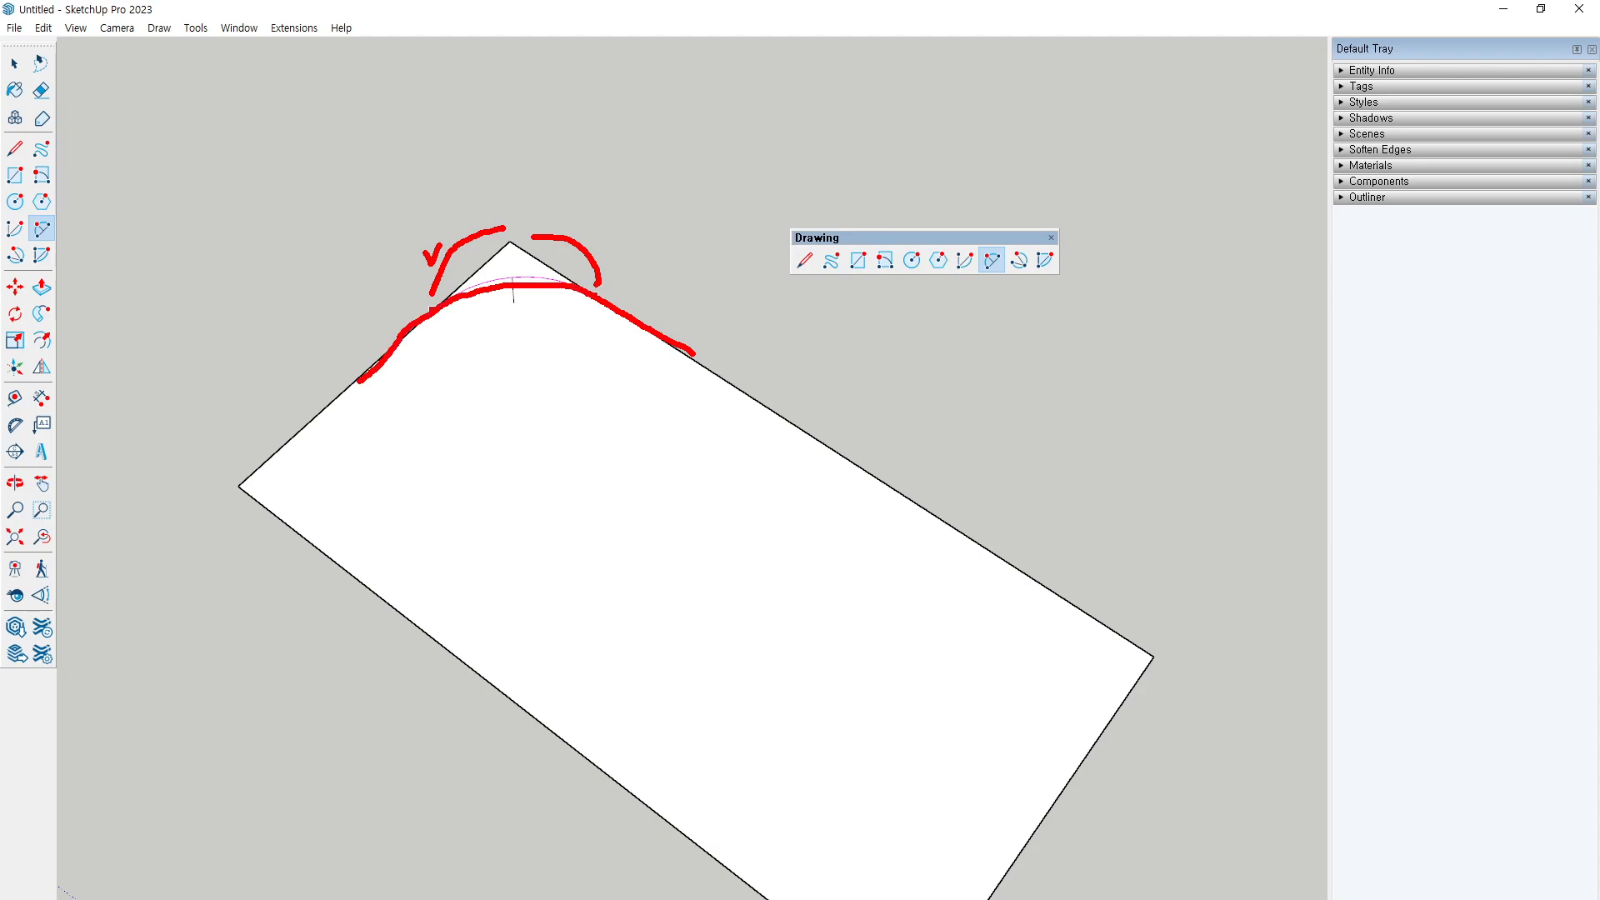
key(Escape)
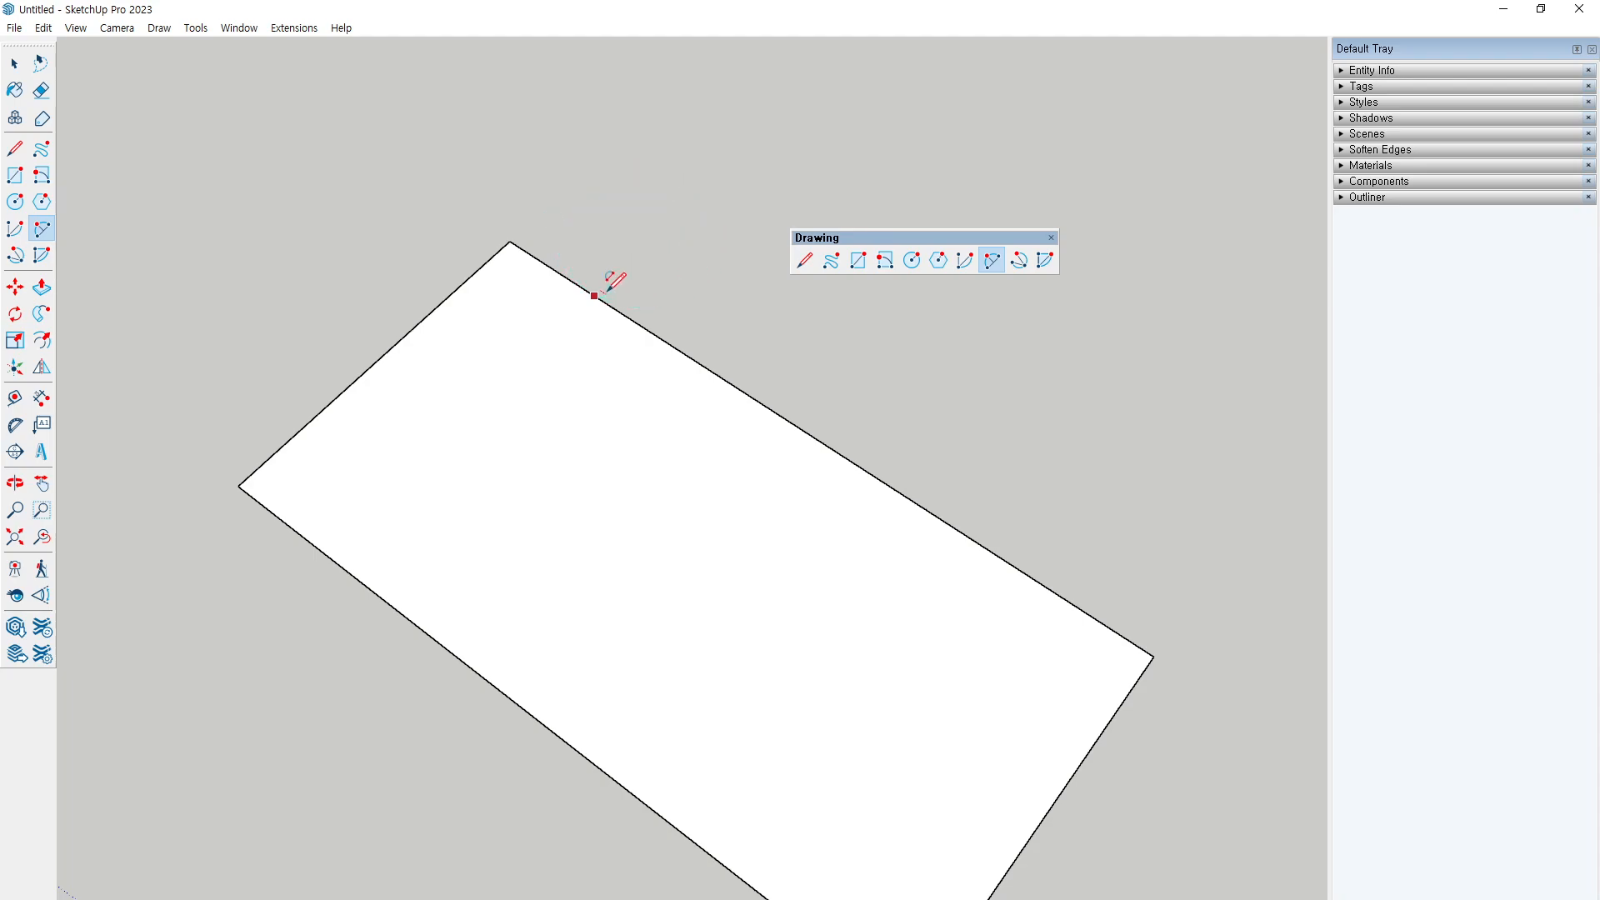
key(ctrl+2)
drag(624, 267, 567, 316)
mouse_move(523, 225)
mouse_down()
mouse_move(610, 245)
mouse_move(612, 279)
mouse_up()
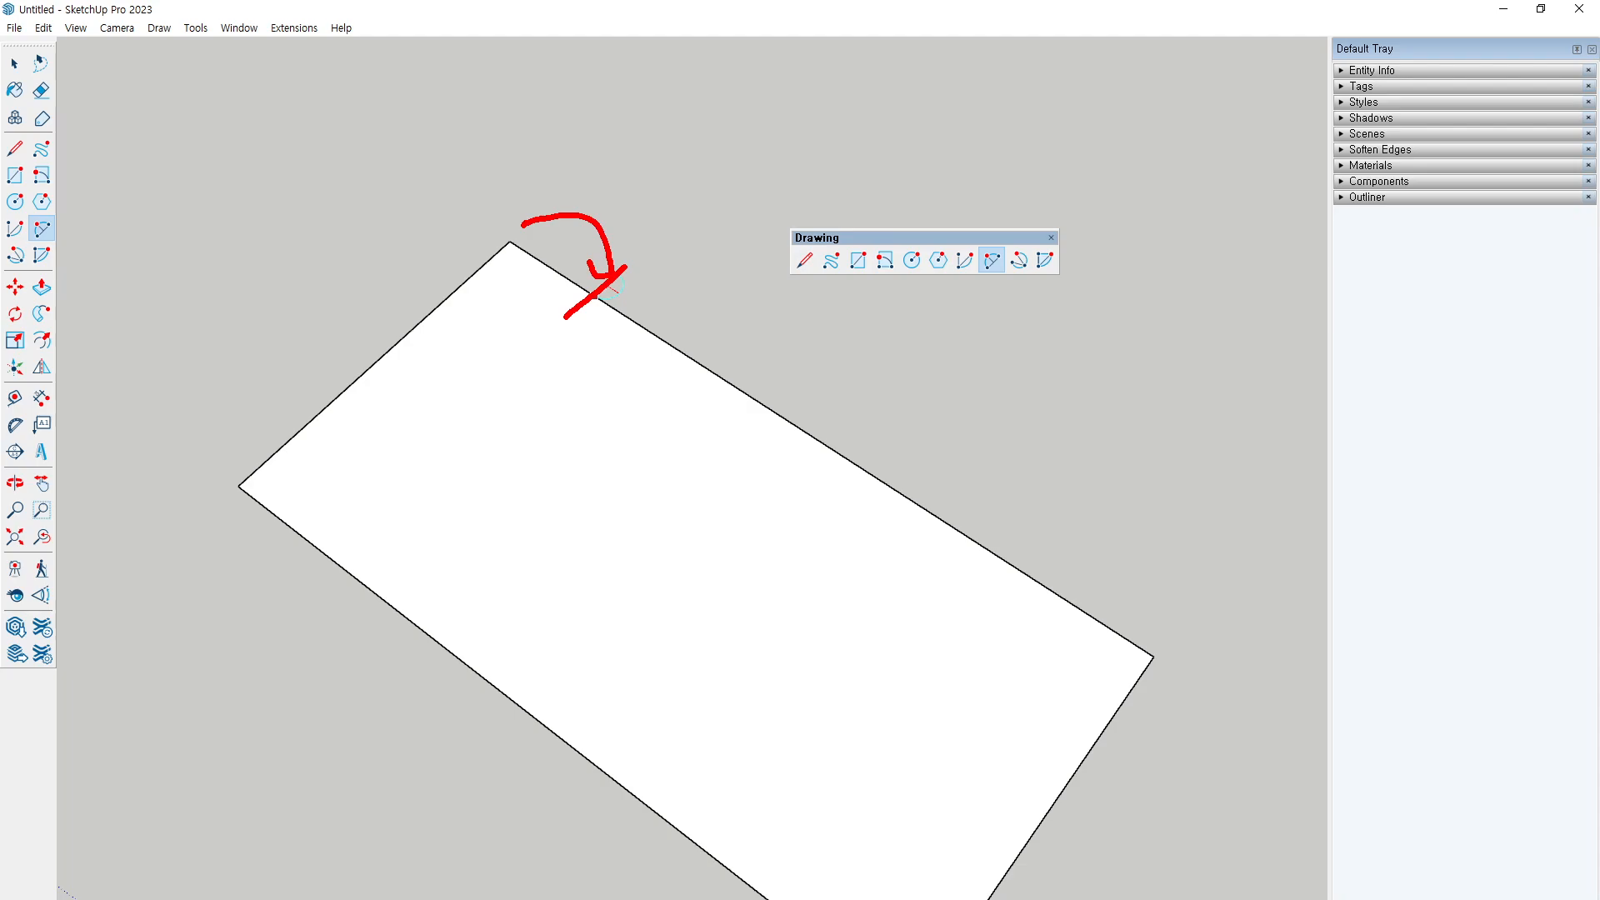
key(Escape)
Step: Round the rectangle's corner nearest the green axis with a tangent 2 Point Arc between its two edges, trimming off the sharp corner
click(594, 296)
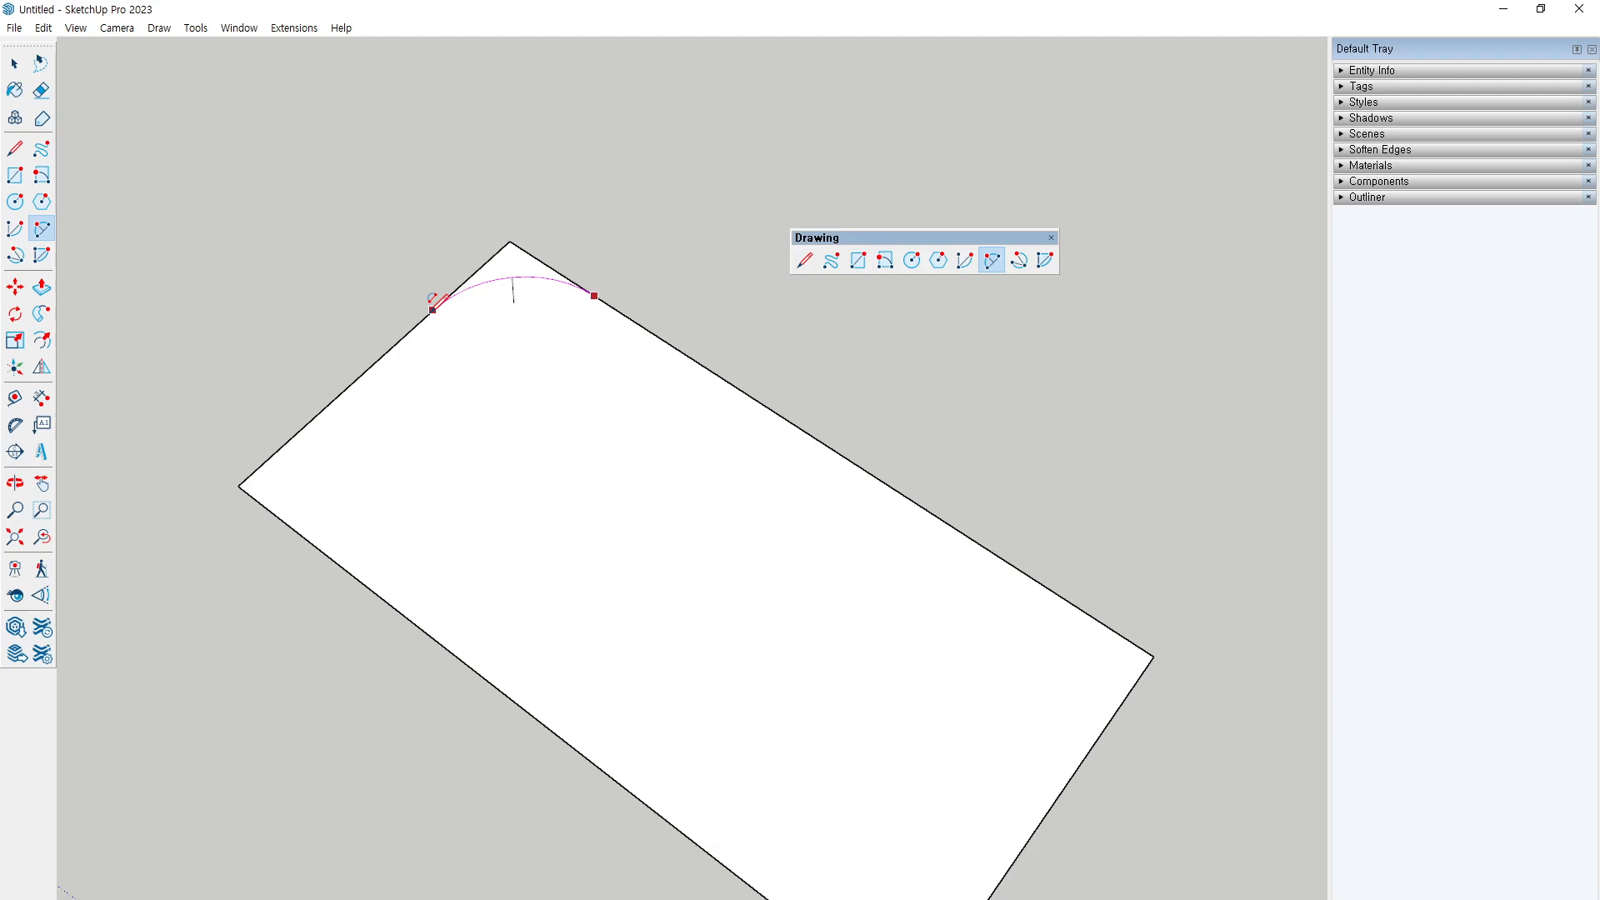
click(433, 308)
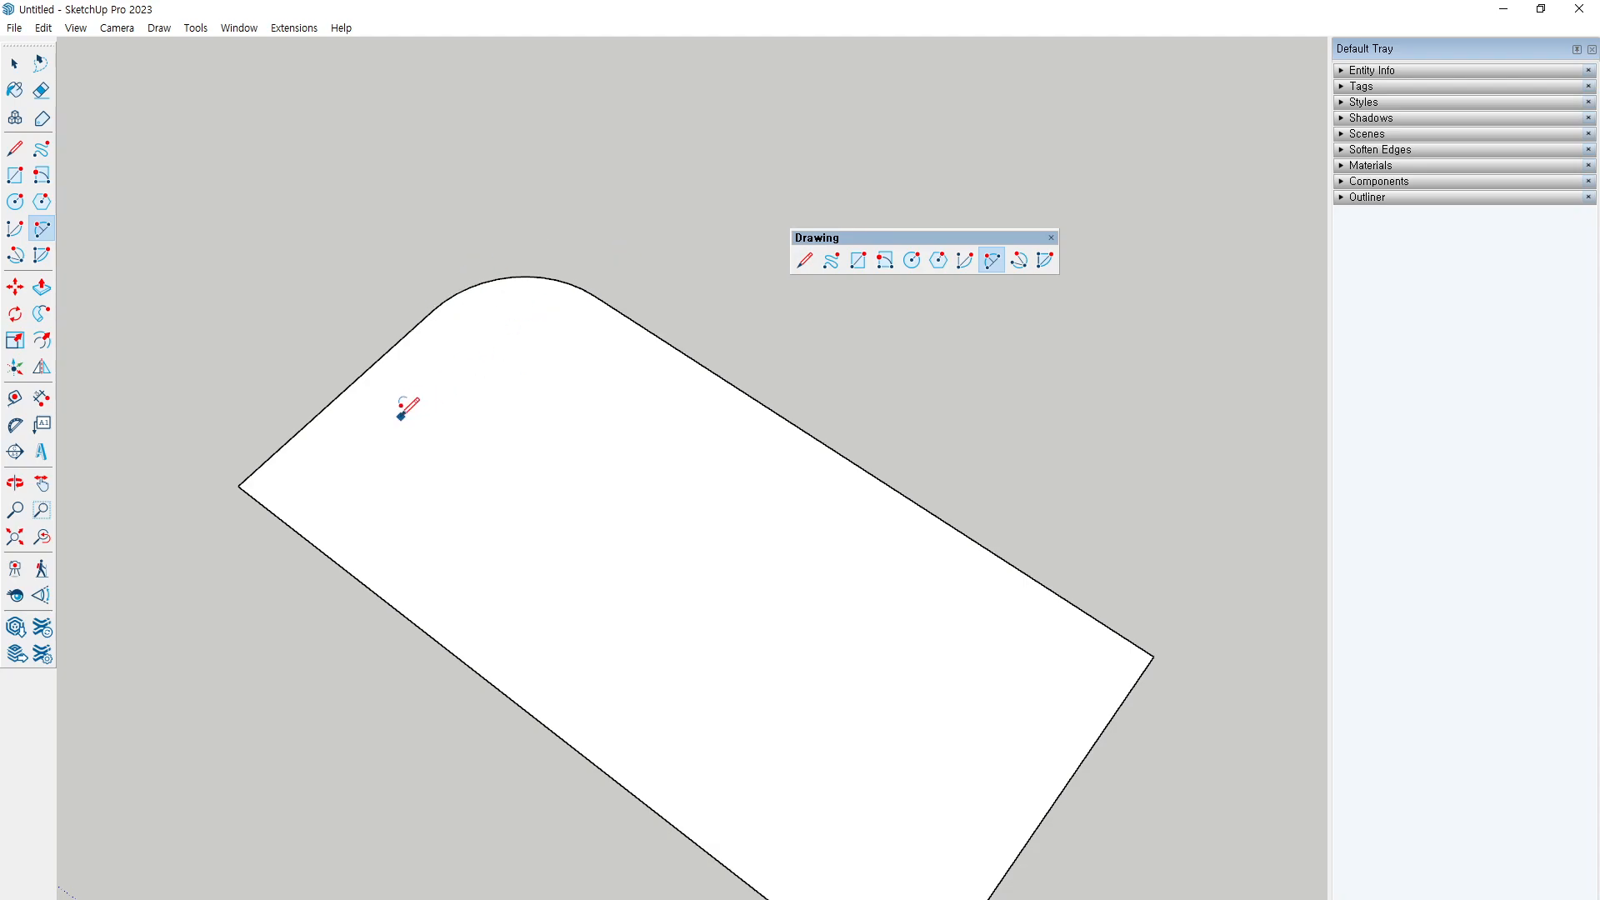
Step: Draw a tangent 2 Point Arc across the other corner of the same short side, joining the short edge to the long edge
click(311, 419)
click(308, 541)
click(280, 481)
mouse_move(303, 422)
mouse_down()
mouse_move(279, 492)
mouse_move(338, 572)
mouse_up()
Step: Erase the two leftover edge segments outside the second corner arc to remove the sharp corner
key(e)
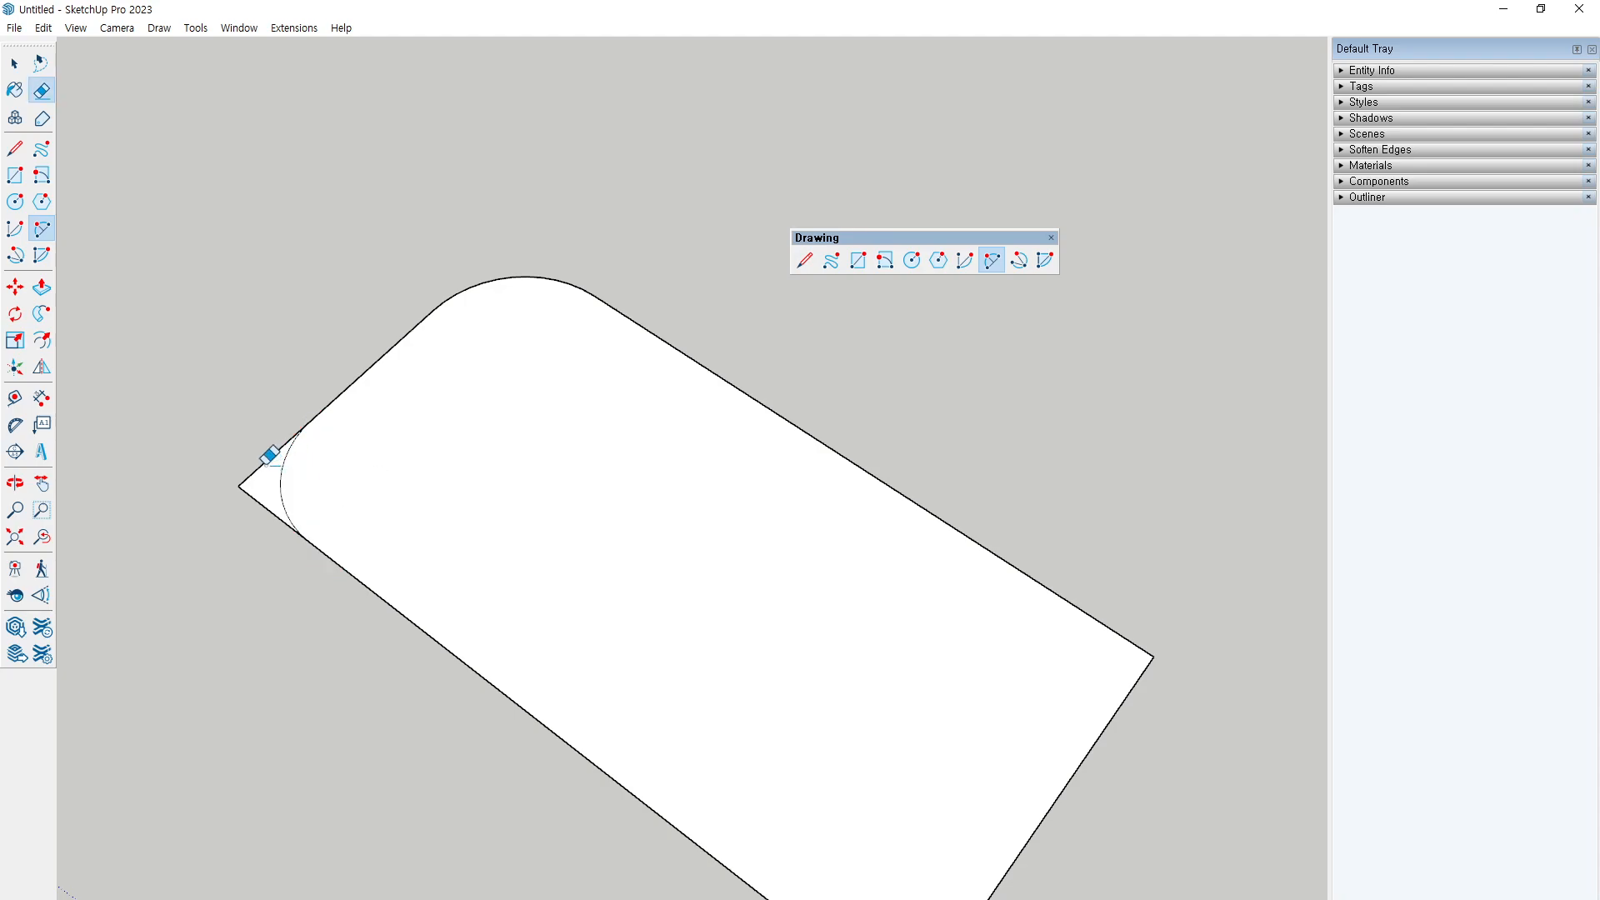
drag(268, 453, 265, 549)
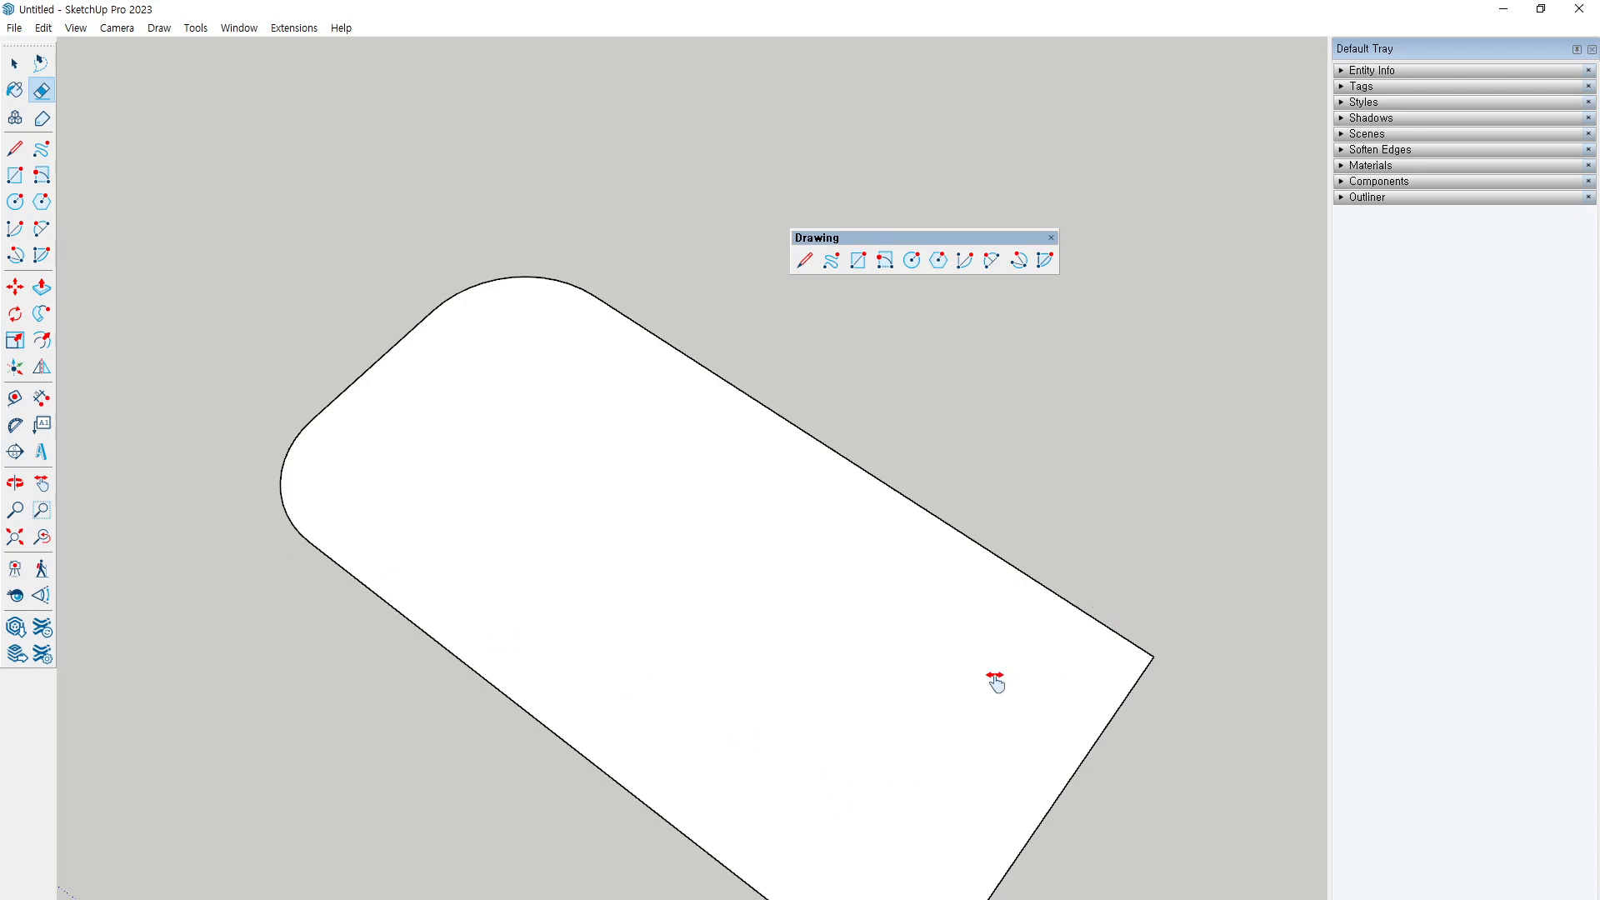
middle_drag(993, 679, 933, 523)
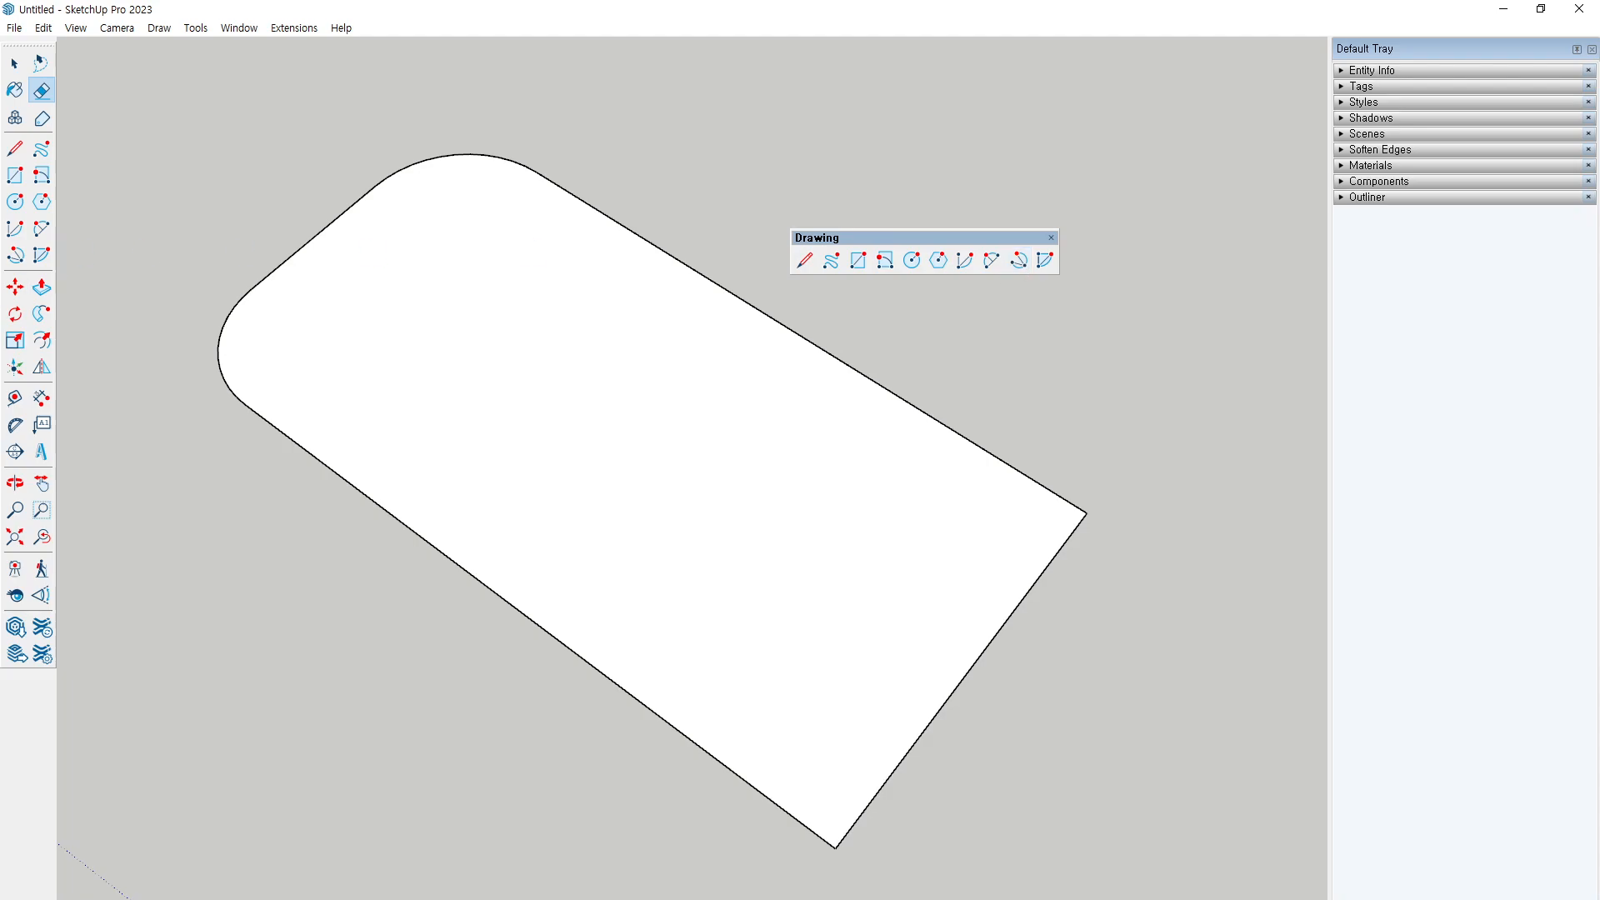